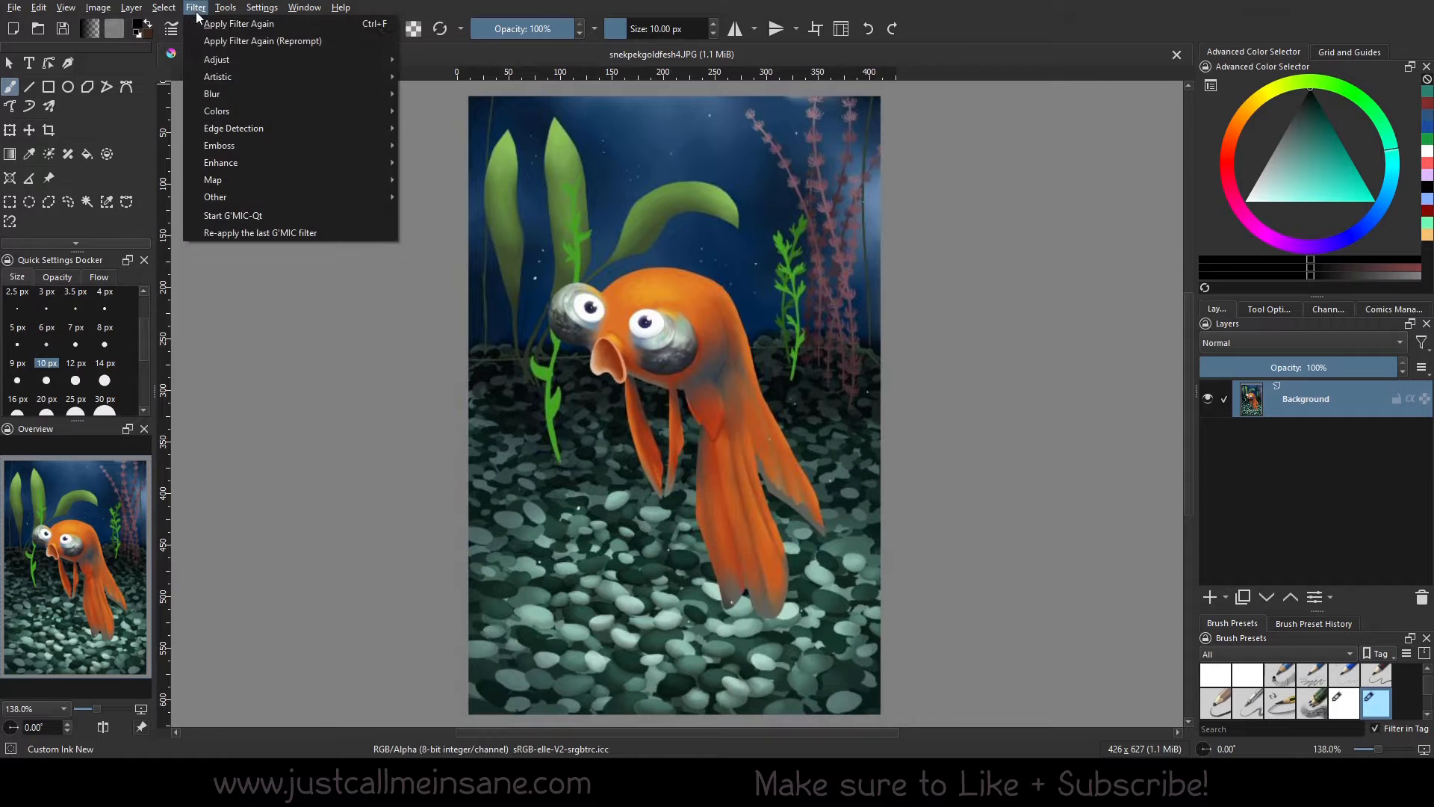
# - Open the G'MIC-Qt filter dialog and preview the B&W Stencil filter from the Black & White category
pyautogui.click(267, 212)
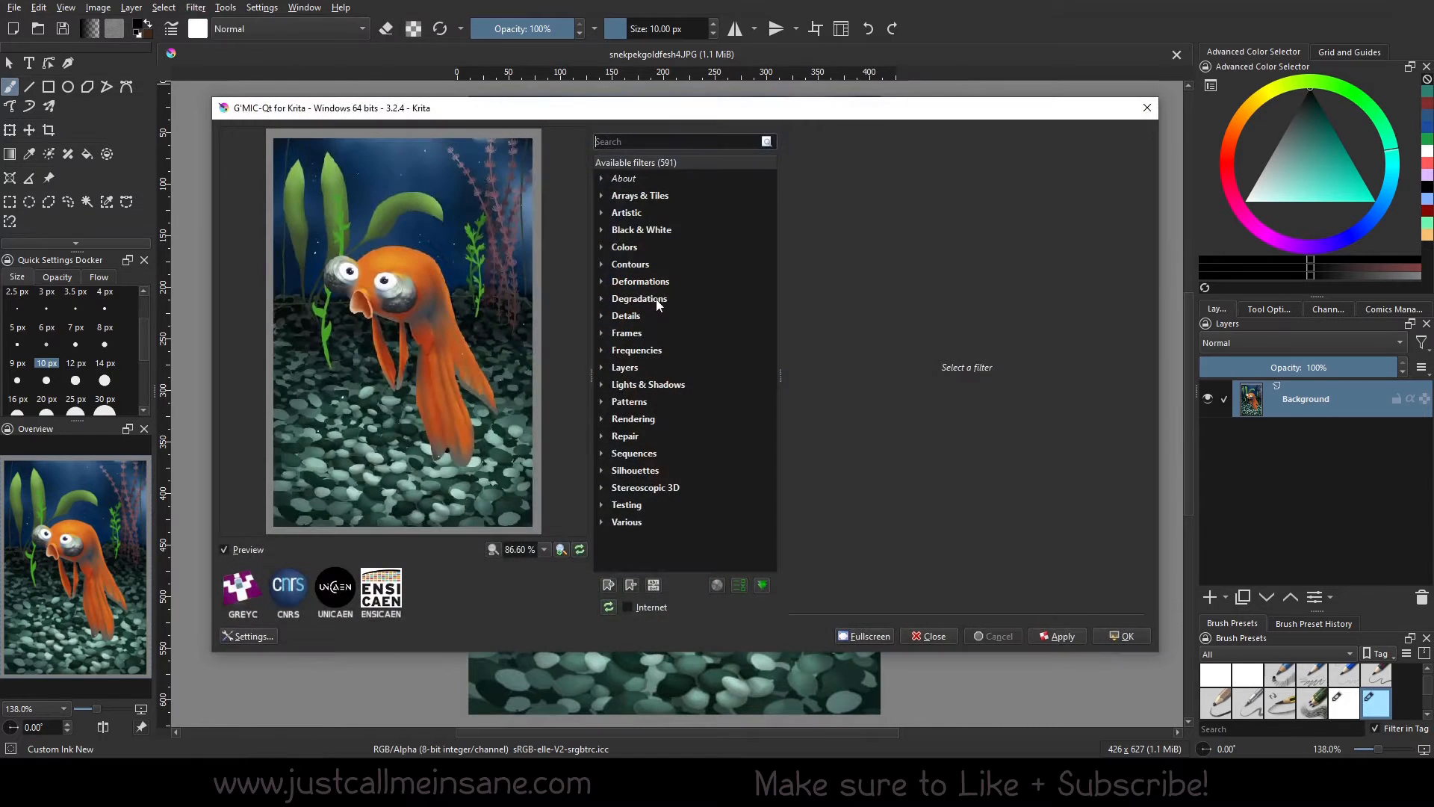
pyautogui.click(651, 232)
pyautogui.click(600, 229)
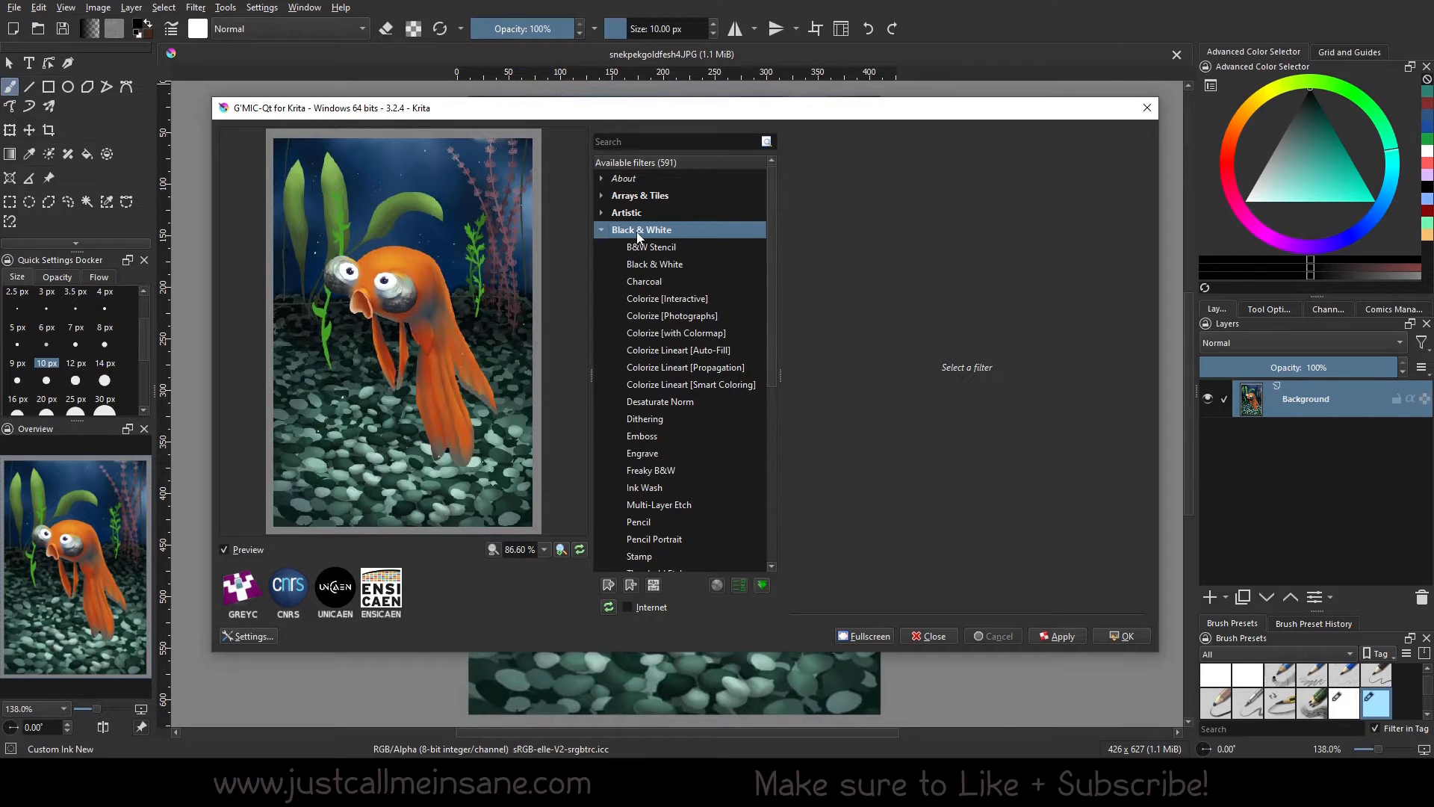
pyautogui.scroll(-1, 721, 383)
pyautogui.scroll(1, 713, 359)
pyautogui.click(684, 246)
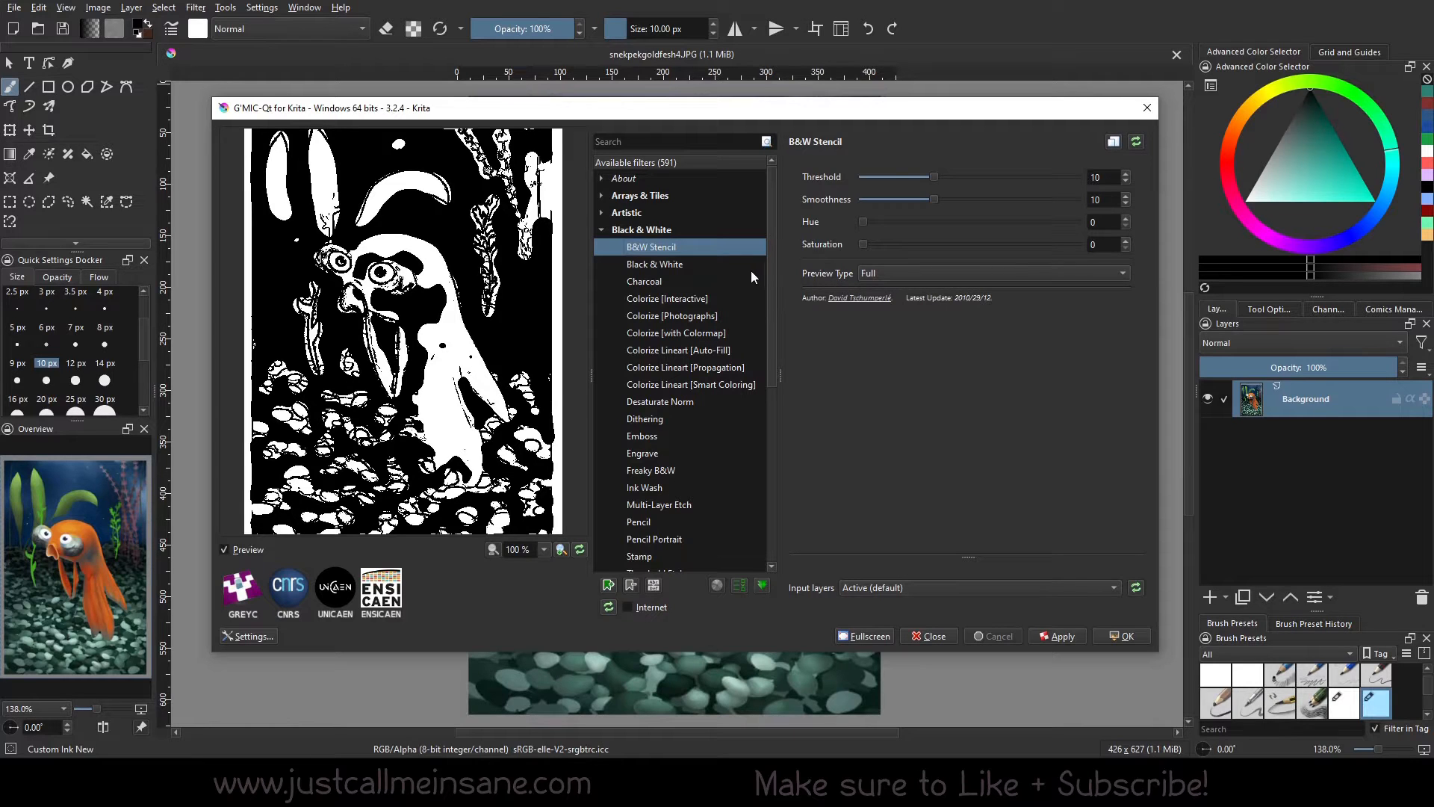
# - Choose the Black & White filter, reset its parameters, and set Red Level to 0.163, Red Smoothness to 4.19 and Green Level to 0.2
pyautogui.click(696, 263)
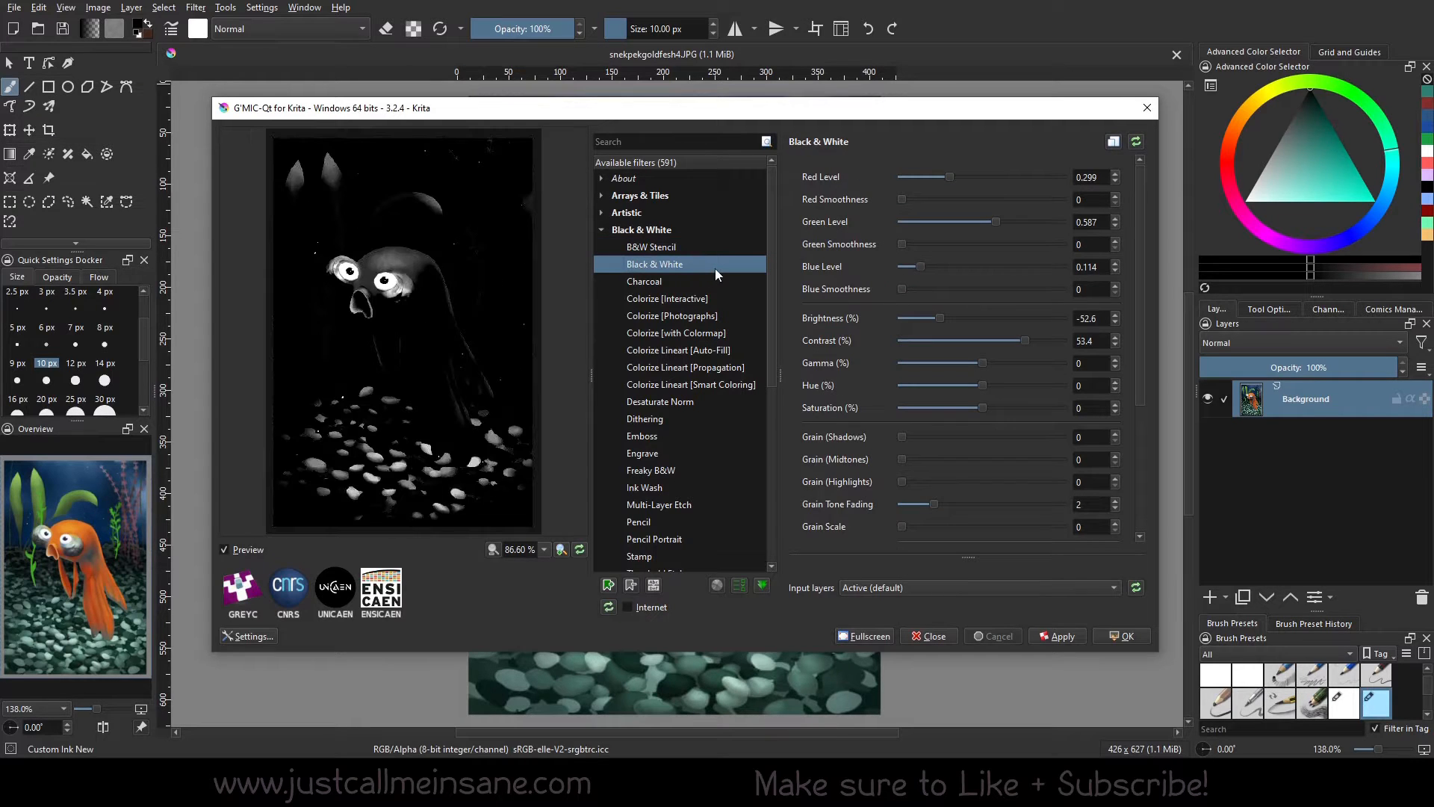
pyautogui.click(1136, 141)
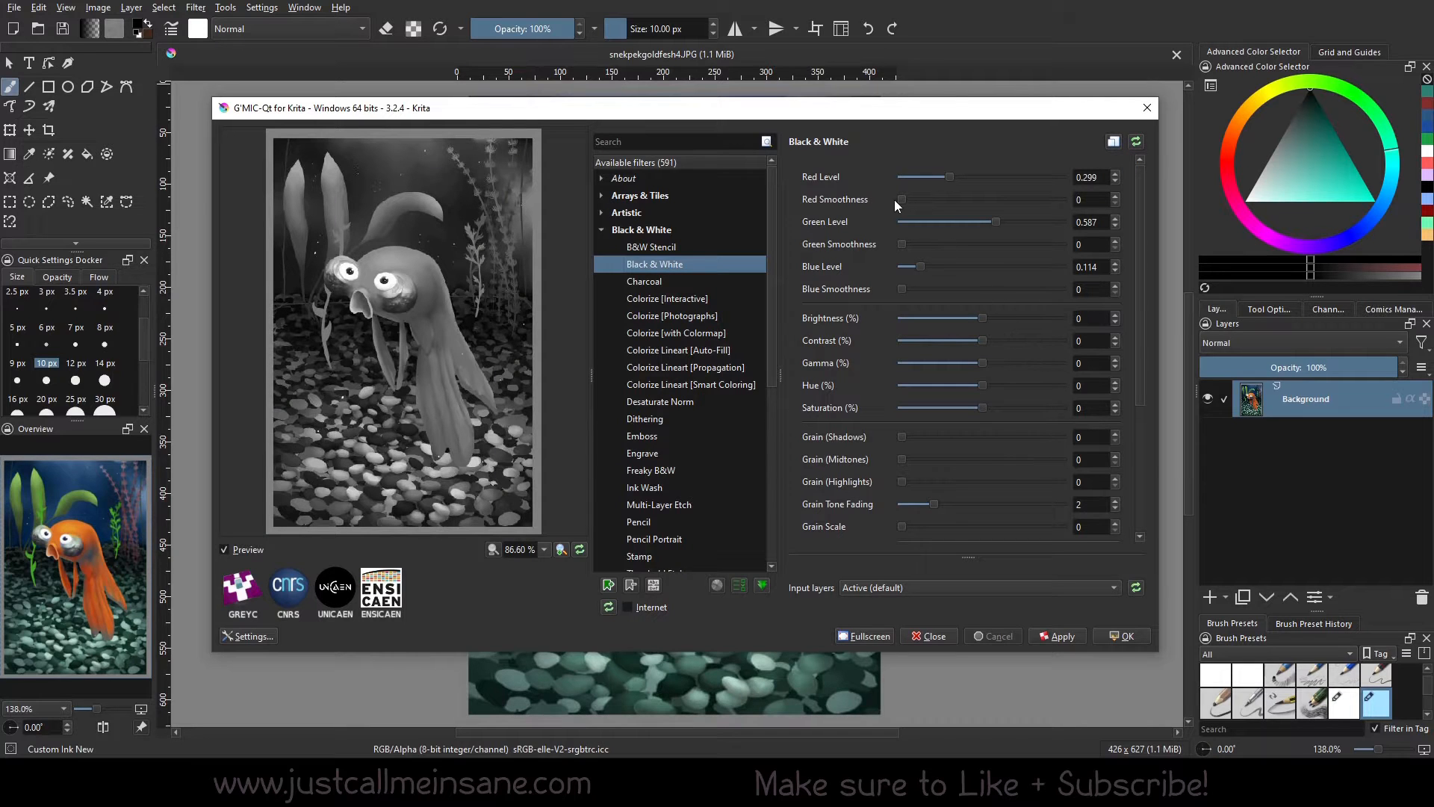
pyautogui.moveTo(948, 177); pyautogui.dragTo(938, 220)
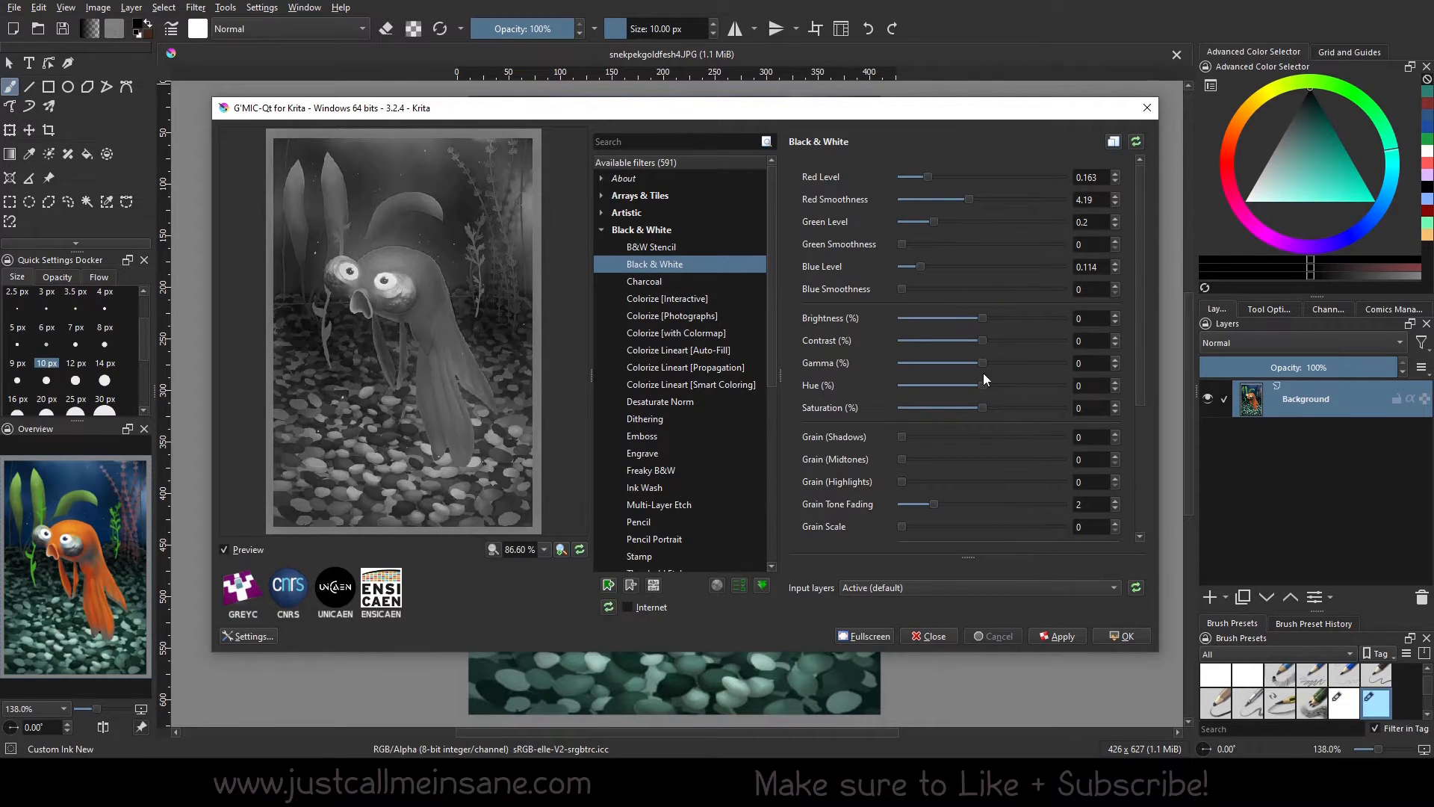
# - Adjust the Black & White filter's tones to Brightness 32, Contrast 12.6 and Gamma 2.4
pyautogui.moveTo(983, 362); pyautogui.dragTo(1017, 361)
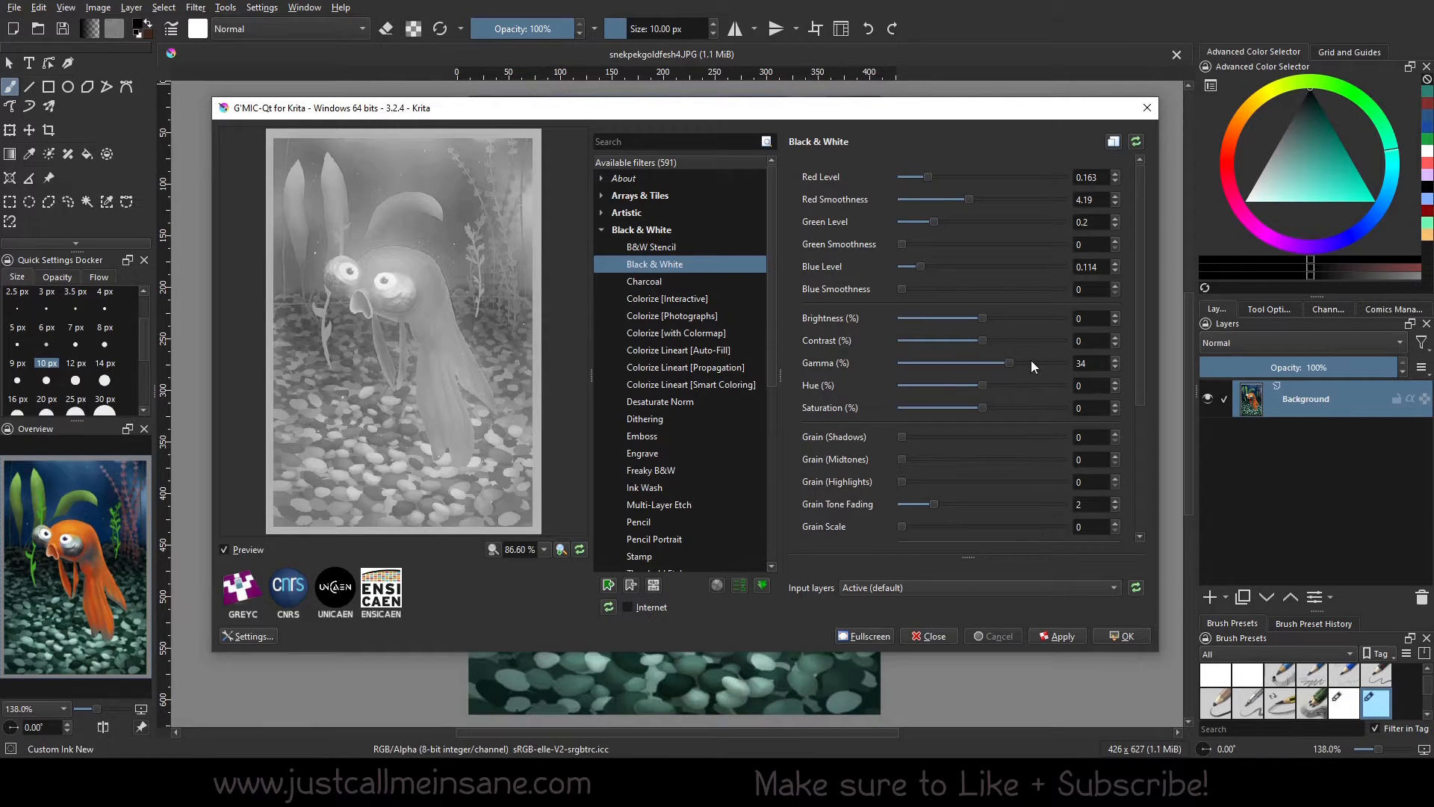
pyautogui.click(1031, 362)
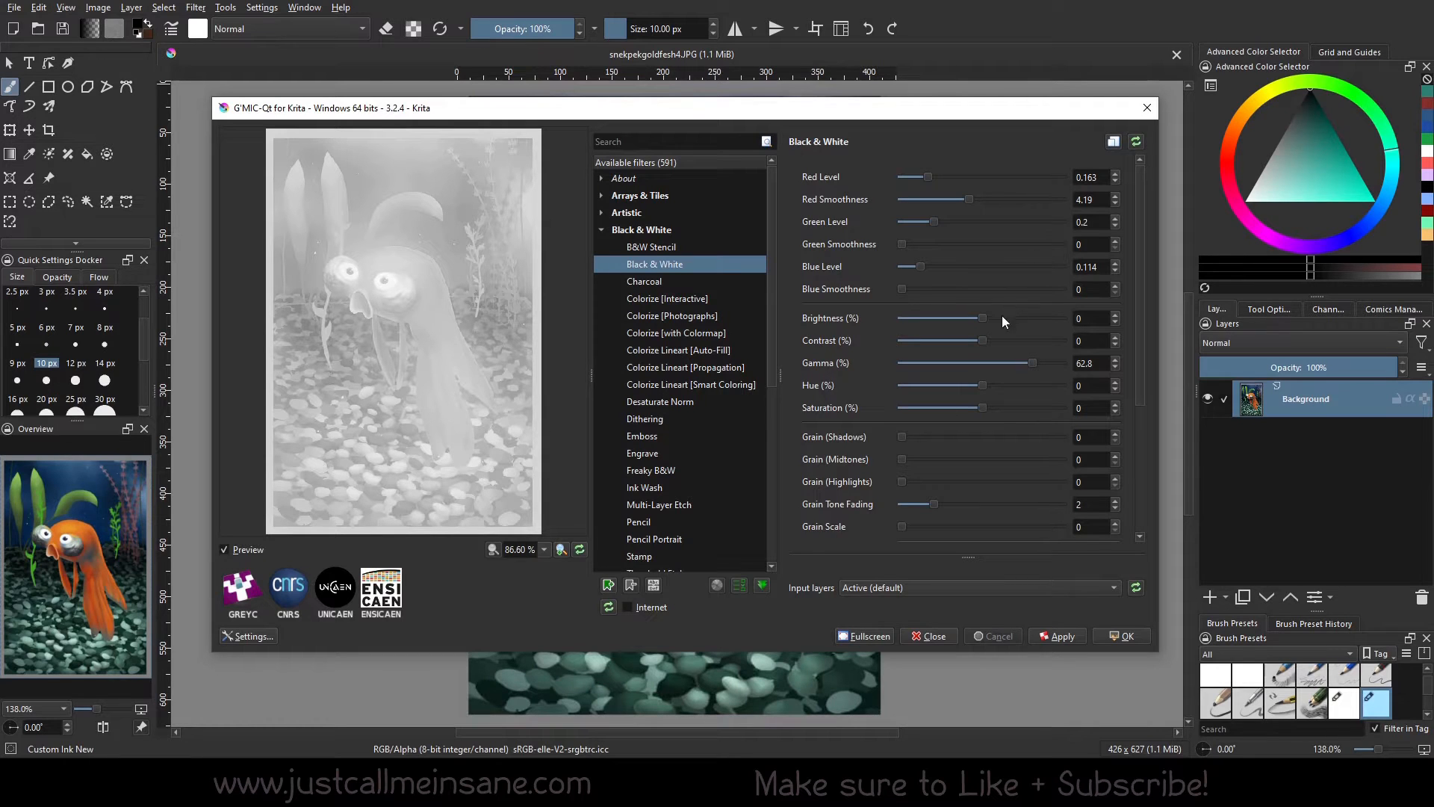
pyautogui.moveTo(983, 318); pyautogui.dragTo(940, 340)
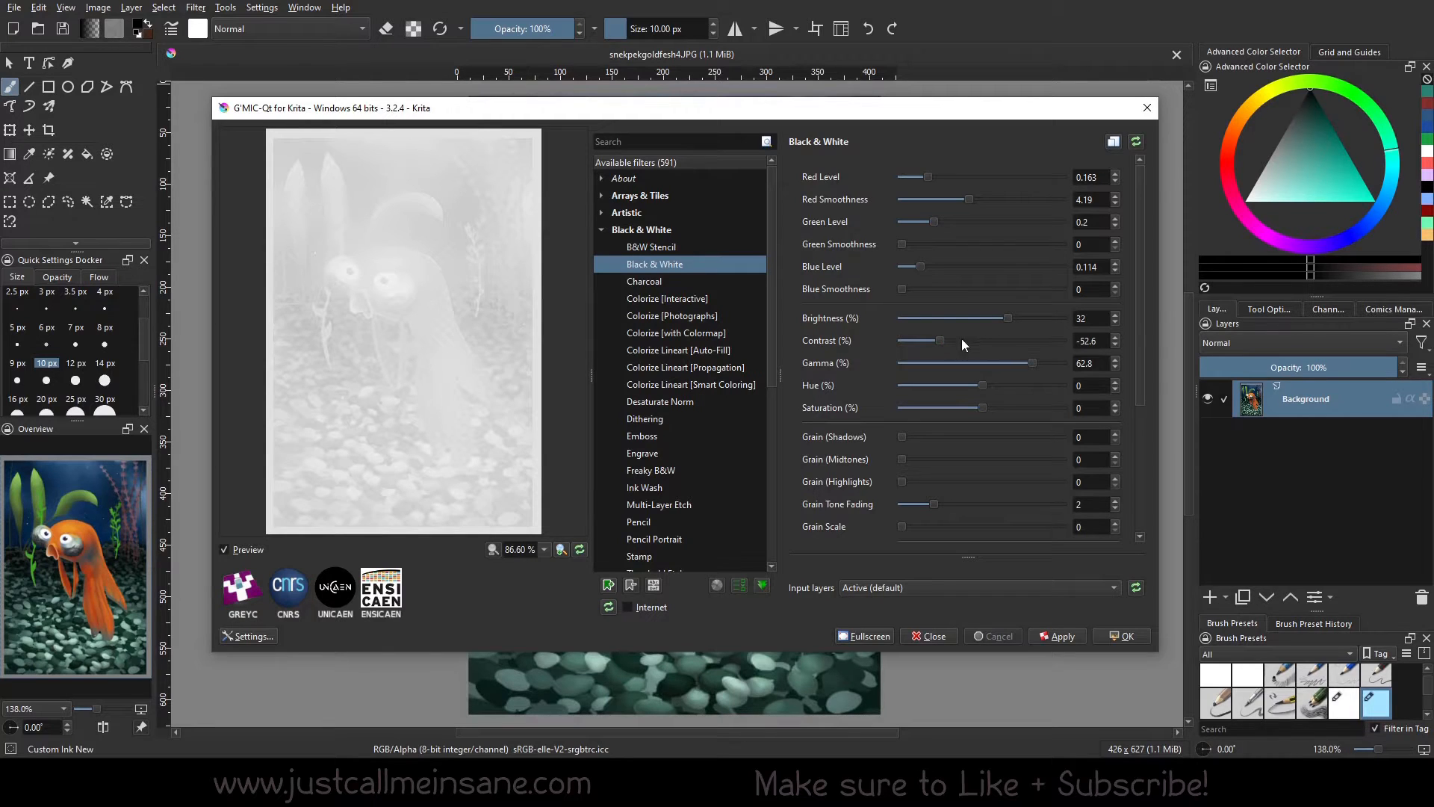
pyautogui.moveTo(942, 341); pyautogui.dragTo(983, 361)
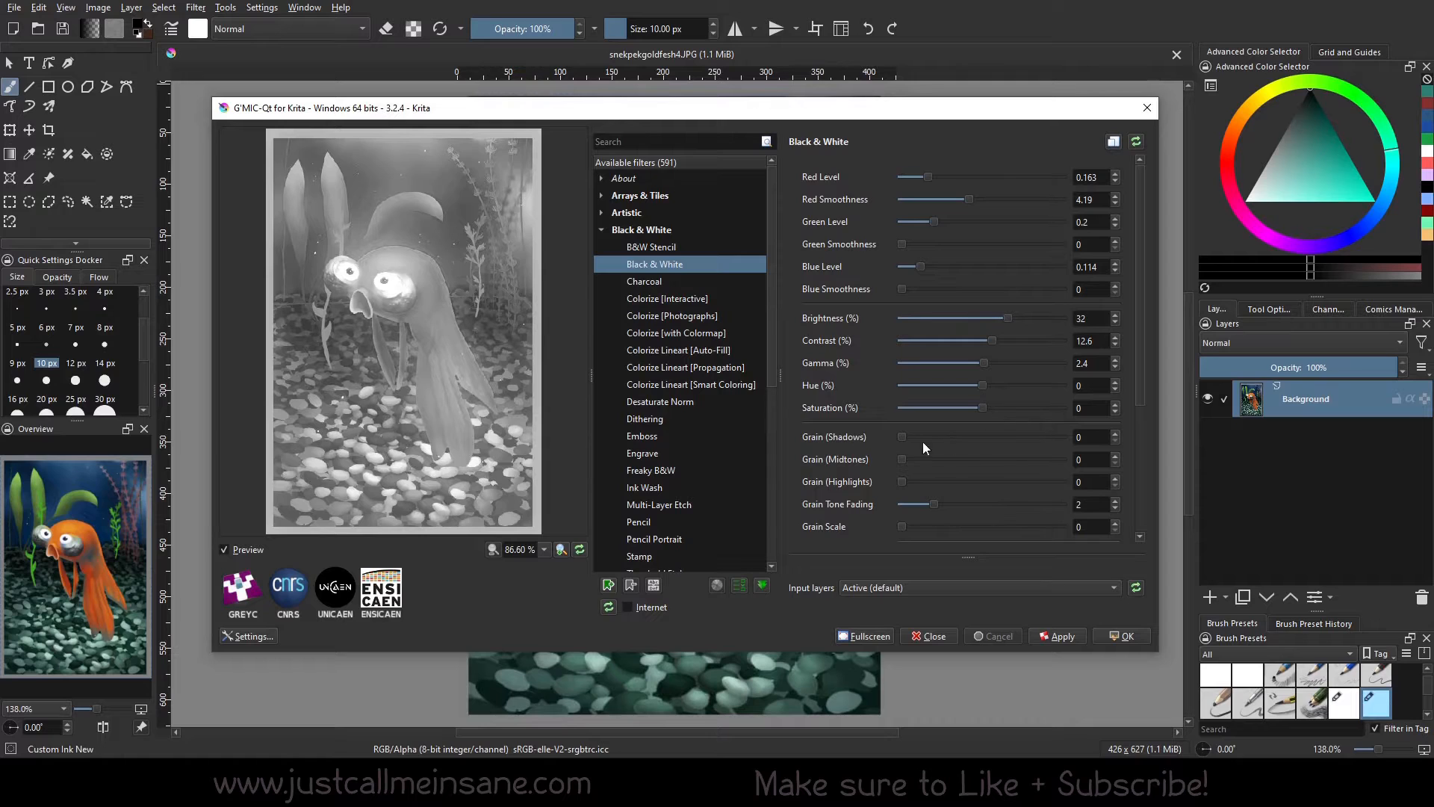
# - Add grain to the Black & White filter with Shadows 65.2, Midtones 38.2 and Highlights 3, and set Contrast Smoothness to 4.12
pyautogui.moveTo(907, 431); pyautogui.dragTo(957, 433)
pyautogui.moveTo(906, 464); pyautogui.dragTo(932, 455)
pyautogui.scroll(-5, 961, 446)
pyautogui.scroll(3, 958, 456)
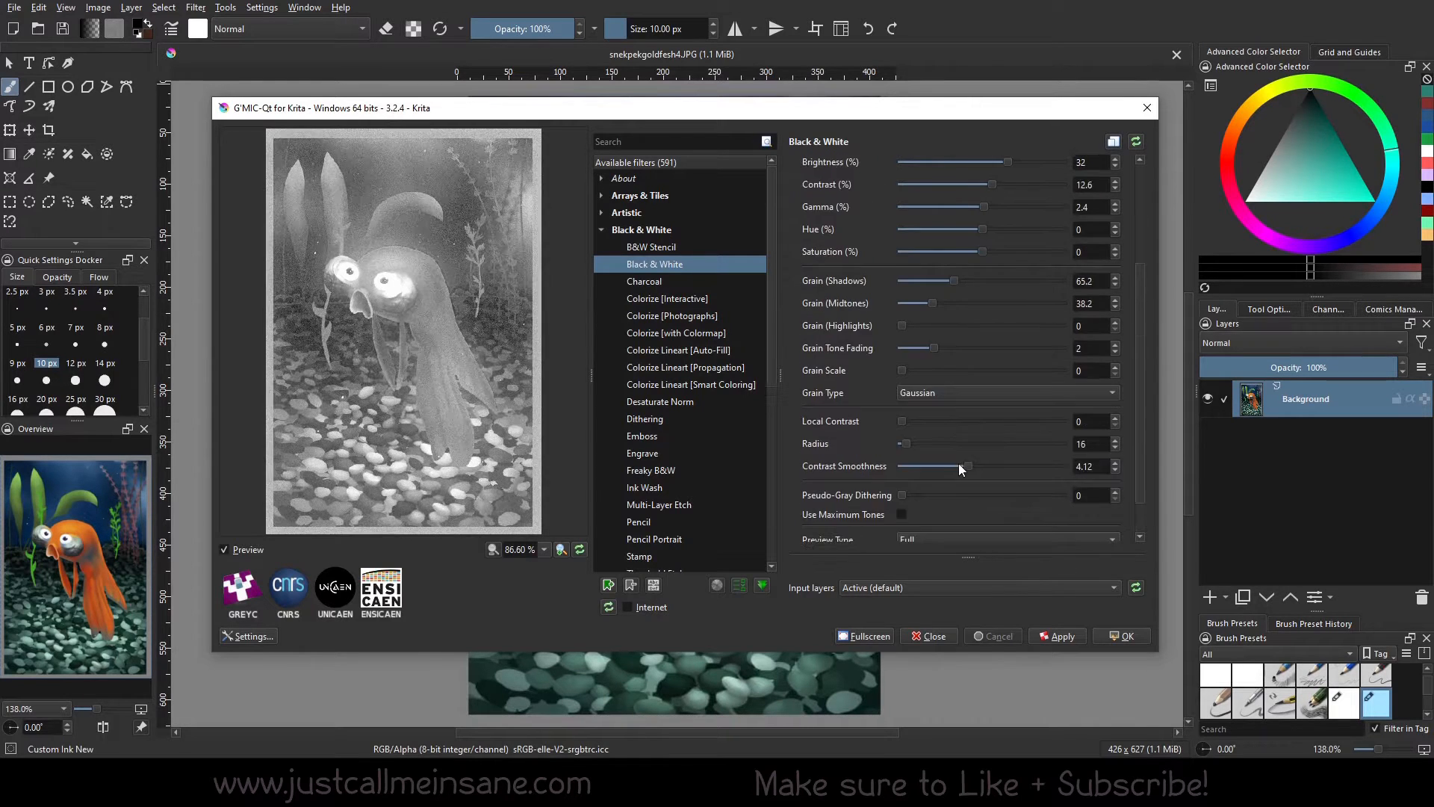
pyautogui.scroll(1, 986, 331)
pyautogui.moveTo(1139, 333); pyautogui.dragTo(1136, 226)
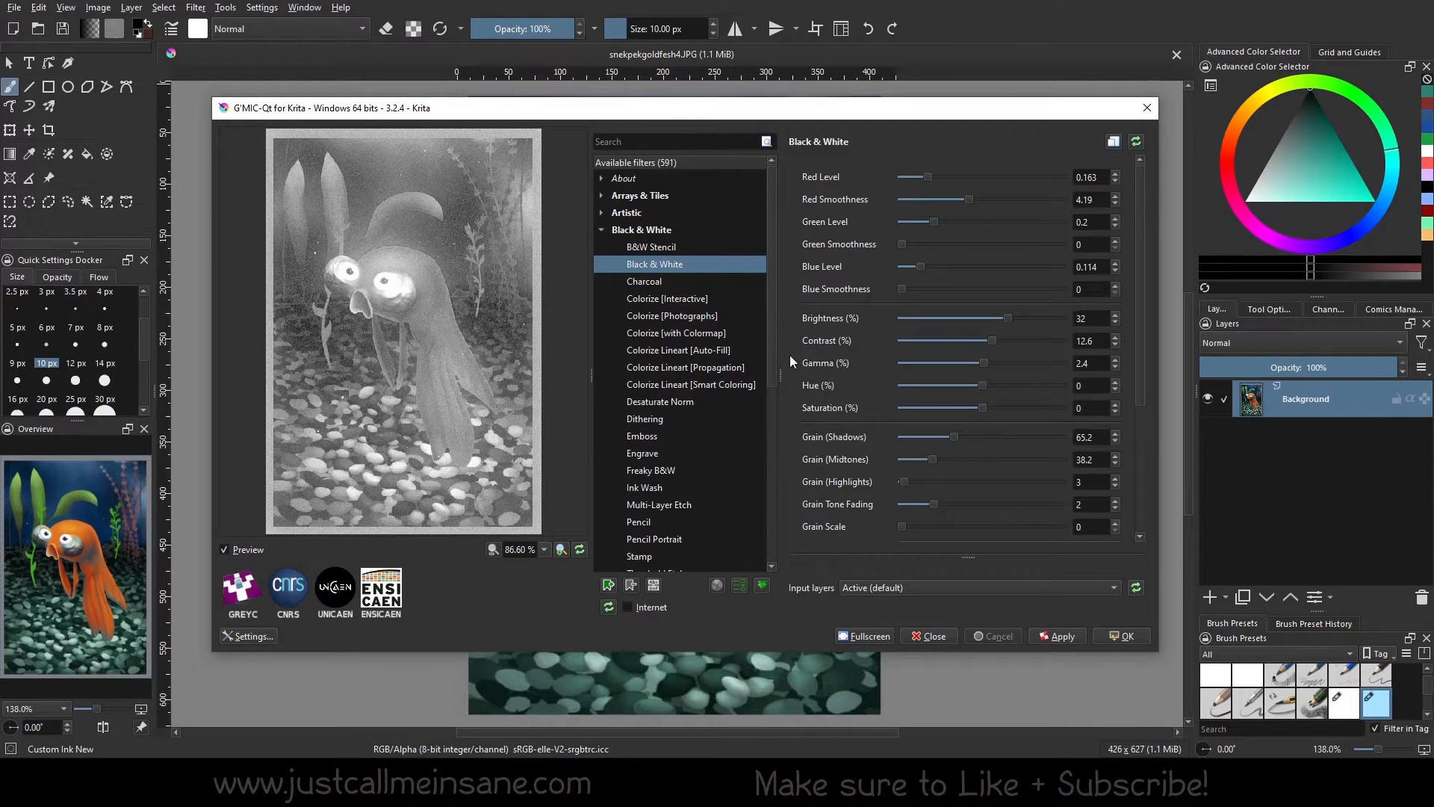
pyautogui.scroll(1, 906, 387)
# - Preview the Charcoal filter and compare its effect with the original goldfish image at different magnifications
pyautogui.click(640, 287)
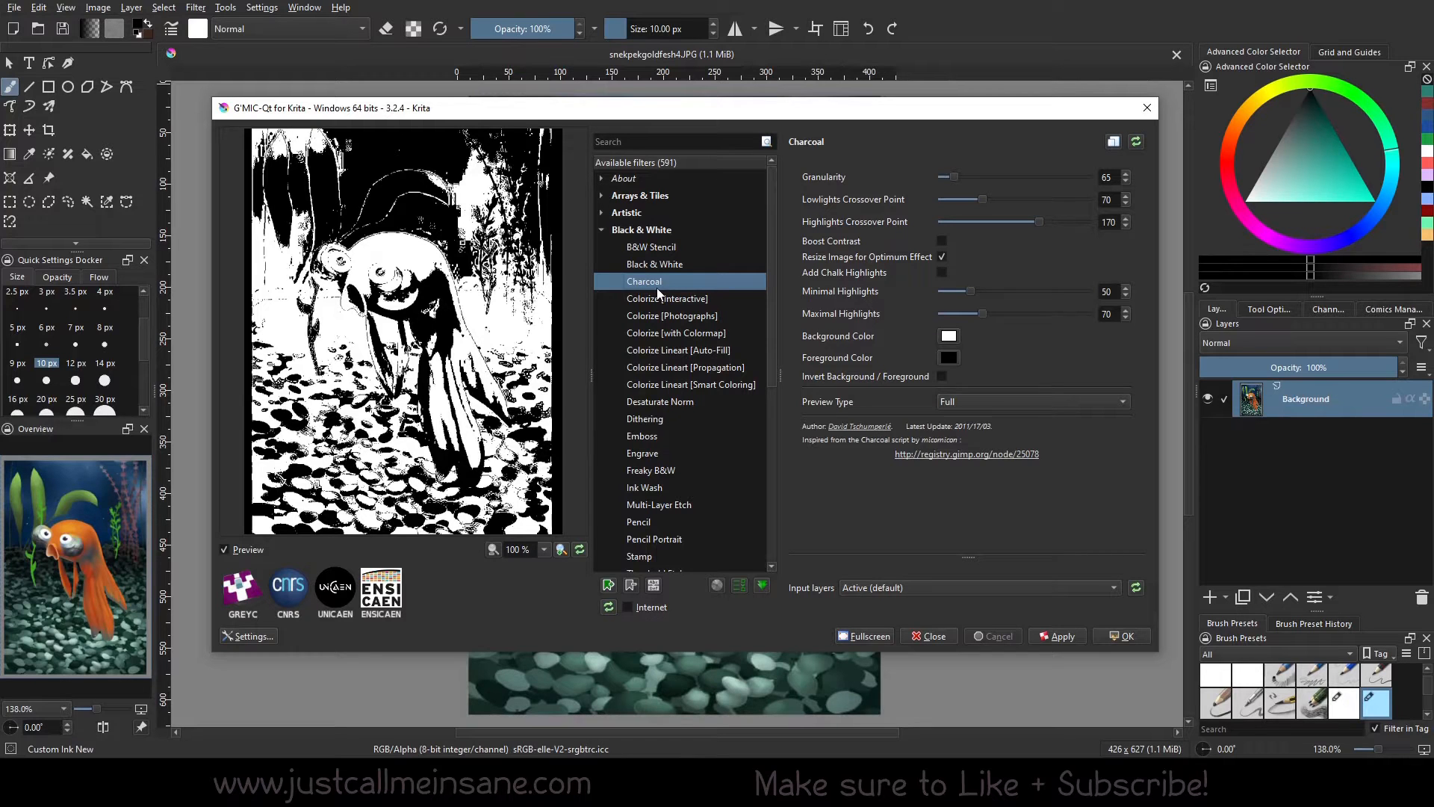
pyautogui.scroll(2, 497, 291)
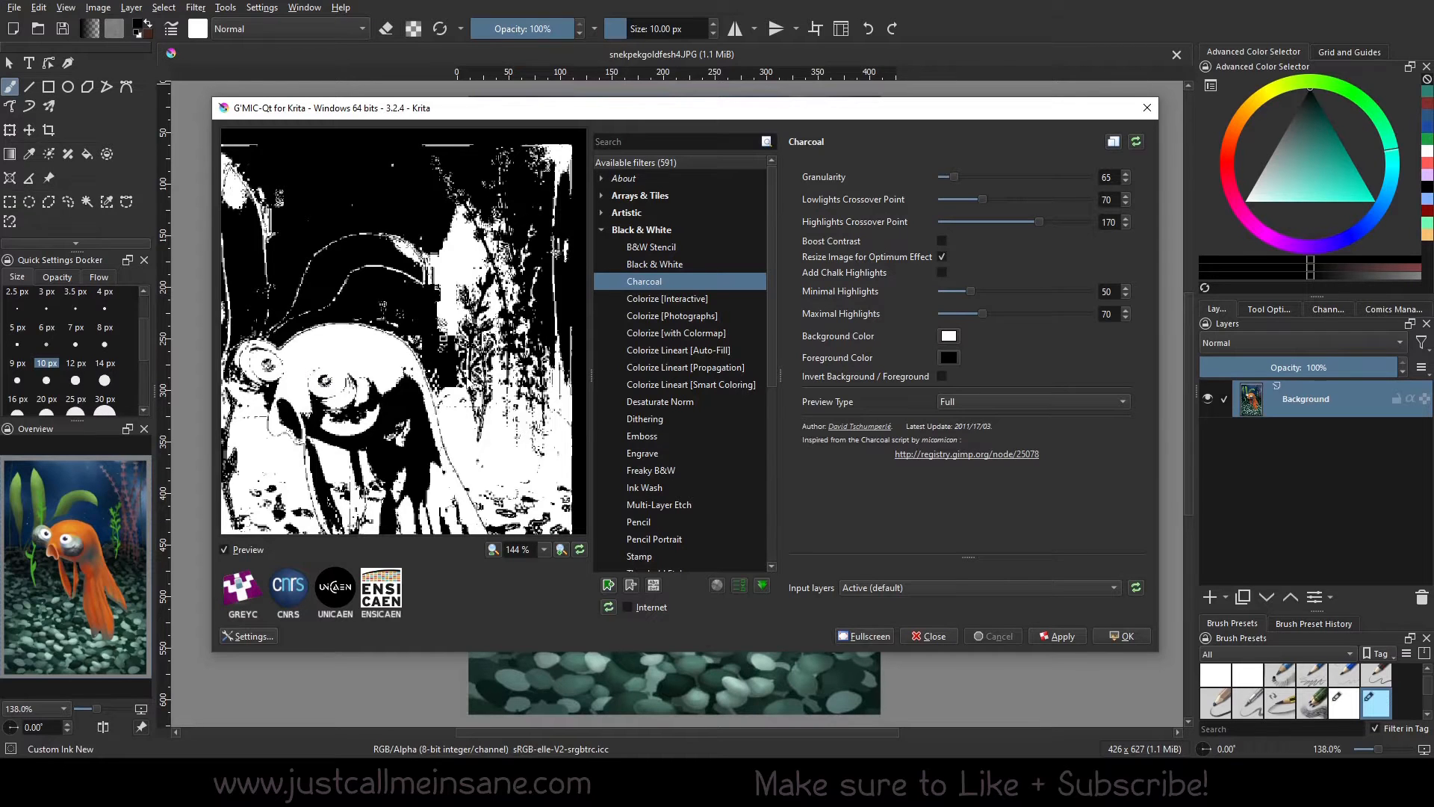
pyautogui.scroll(-2, 466, 377)
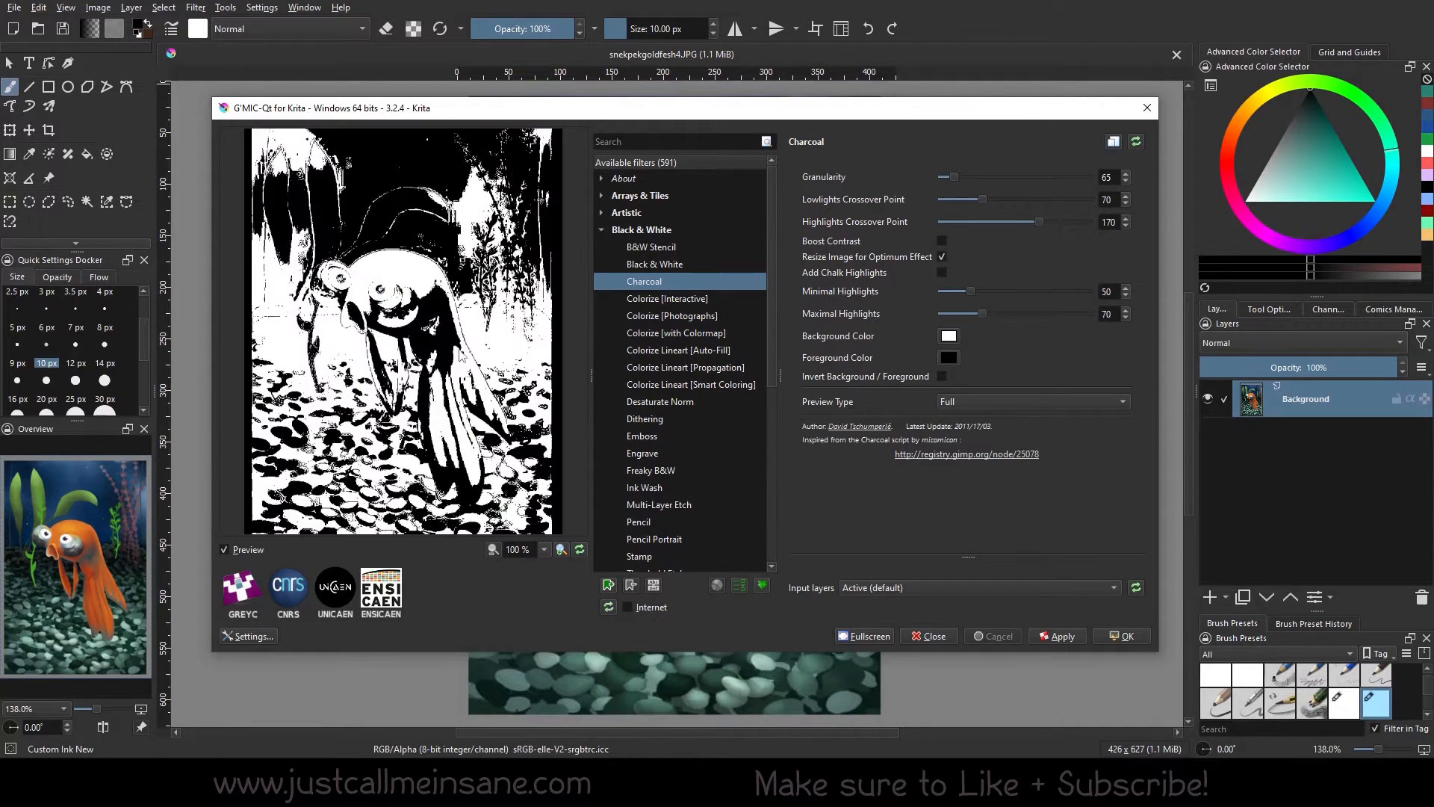
pyautogui.click(499, 360)
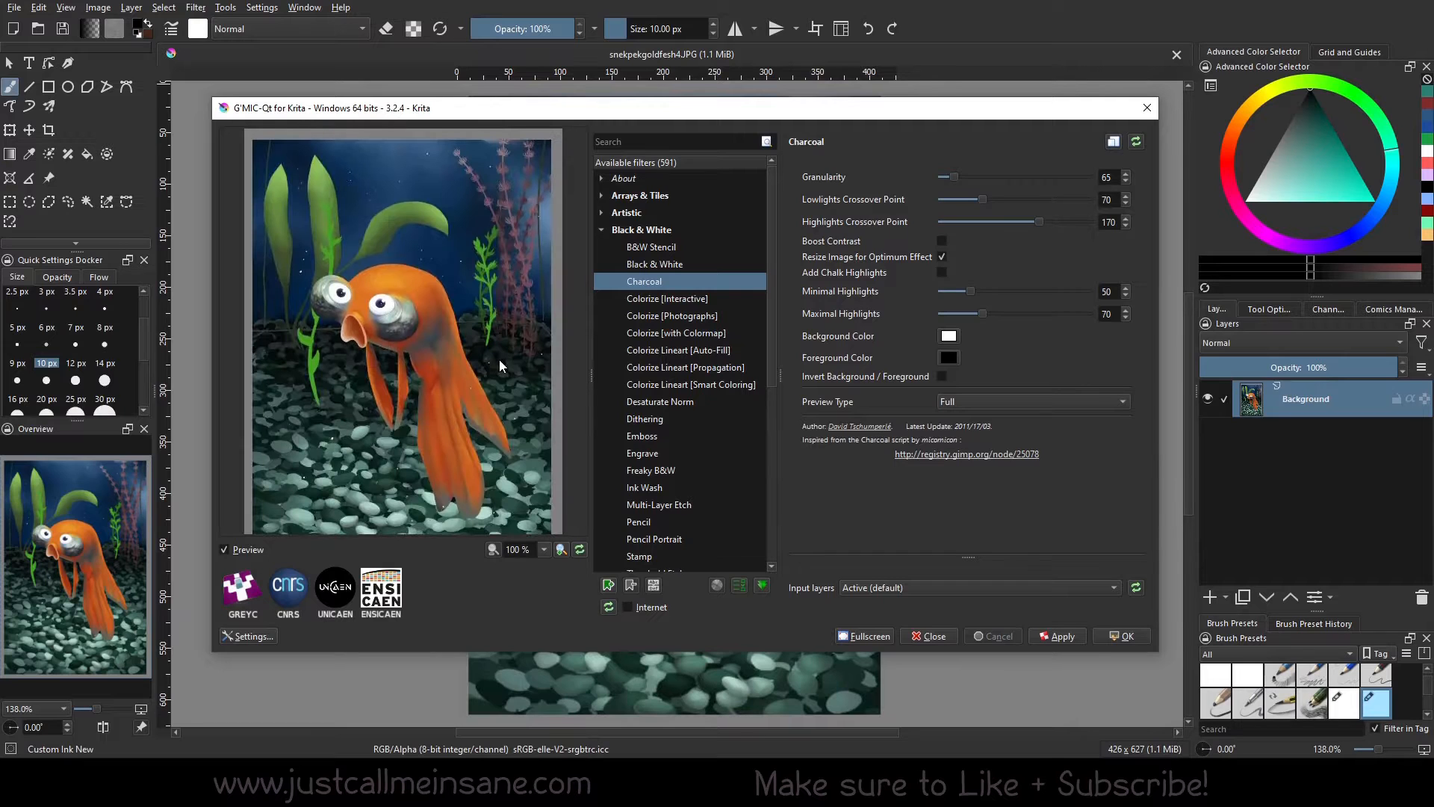
pyautogui.moveTo(498, 360); pyautogui.dragTo(345, 204)
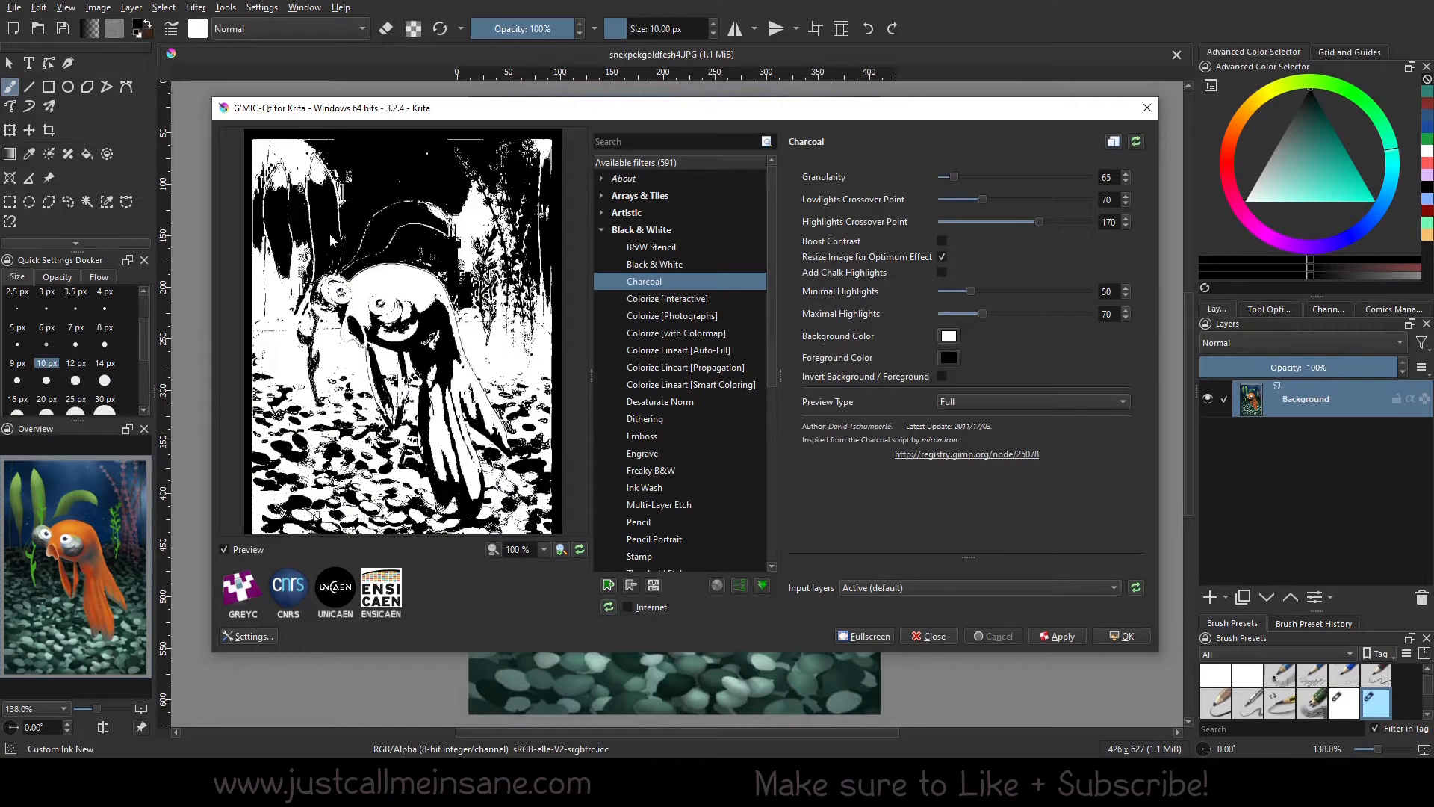
pyautogui.moveTo(425, 328); pyautogui.dragTo(581, 505)
pyautogui.moveTo(418, 341); pyautogui.dragTo(427, 436)
# - Select the Colorize [Interactive] filter and read its description and list of interactions
pyautogui.click(697, 300)
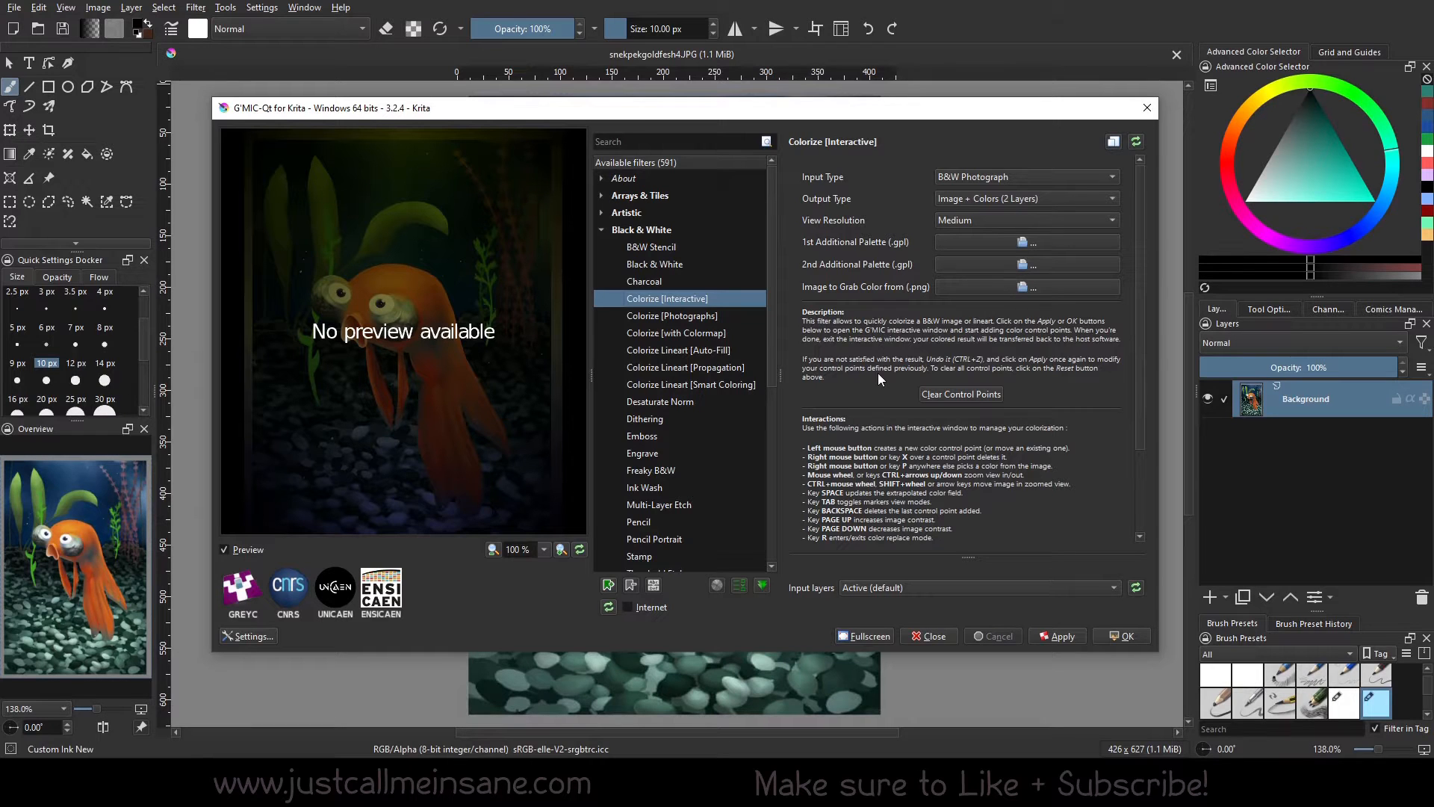
pyautogui.scroll(-3, 926, 418)
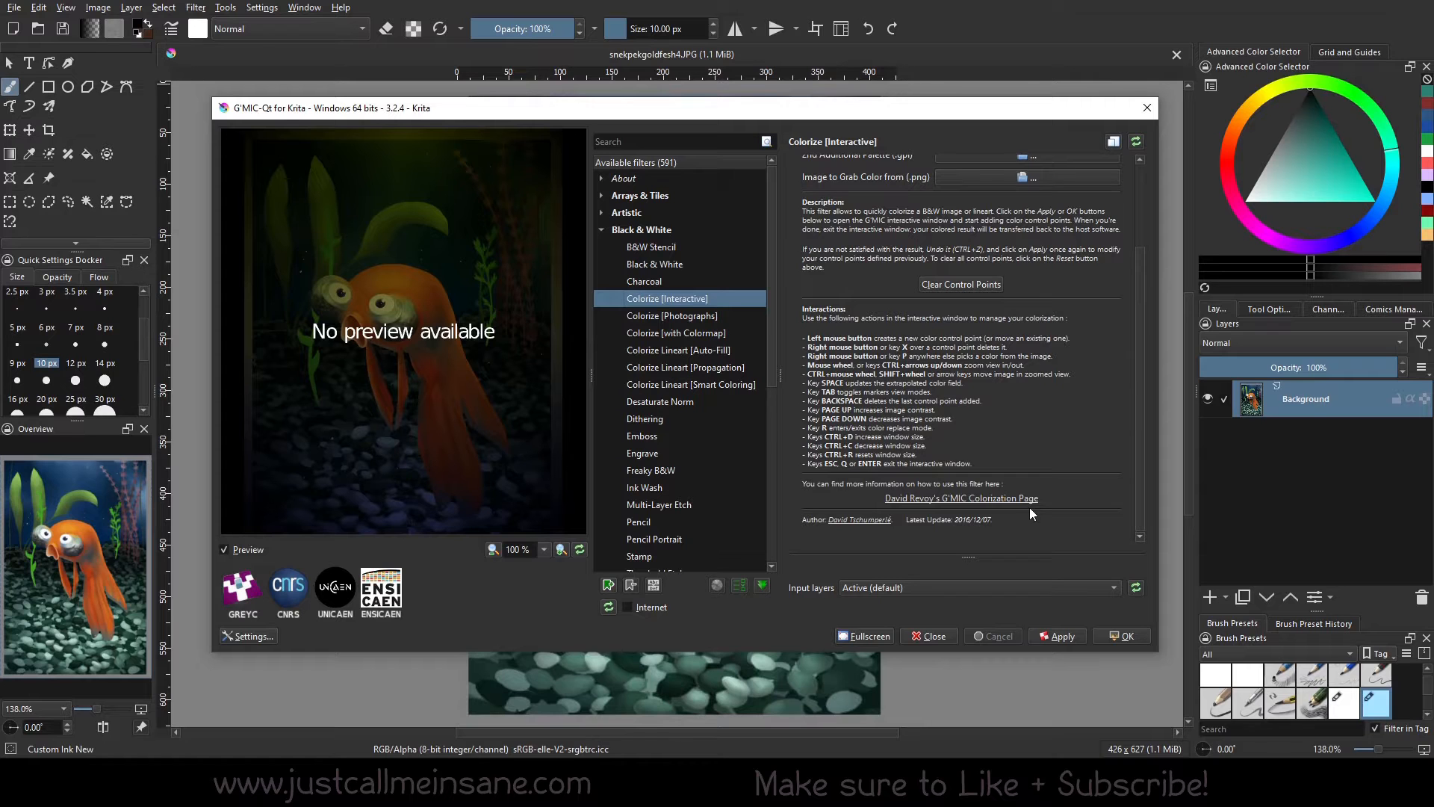
pyautogui.scroll(1, 1030, 508)
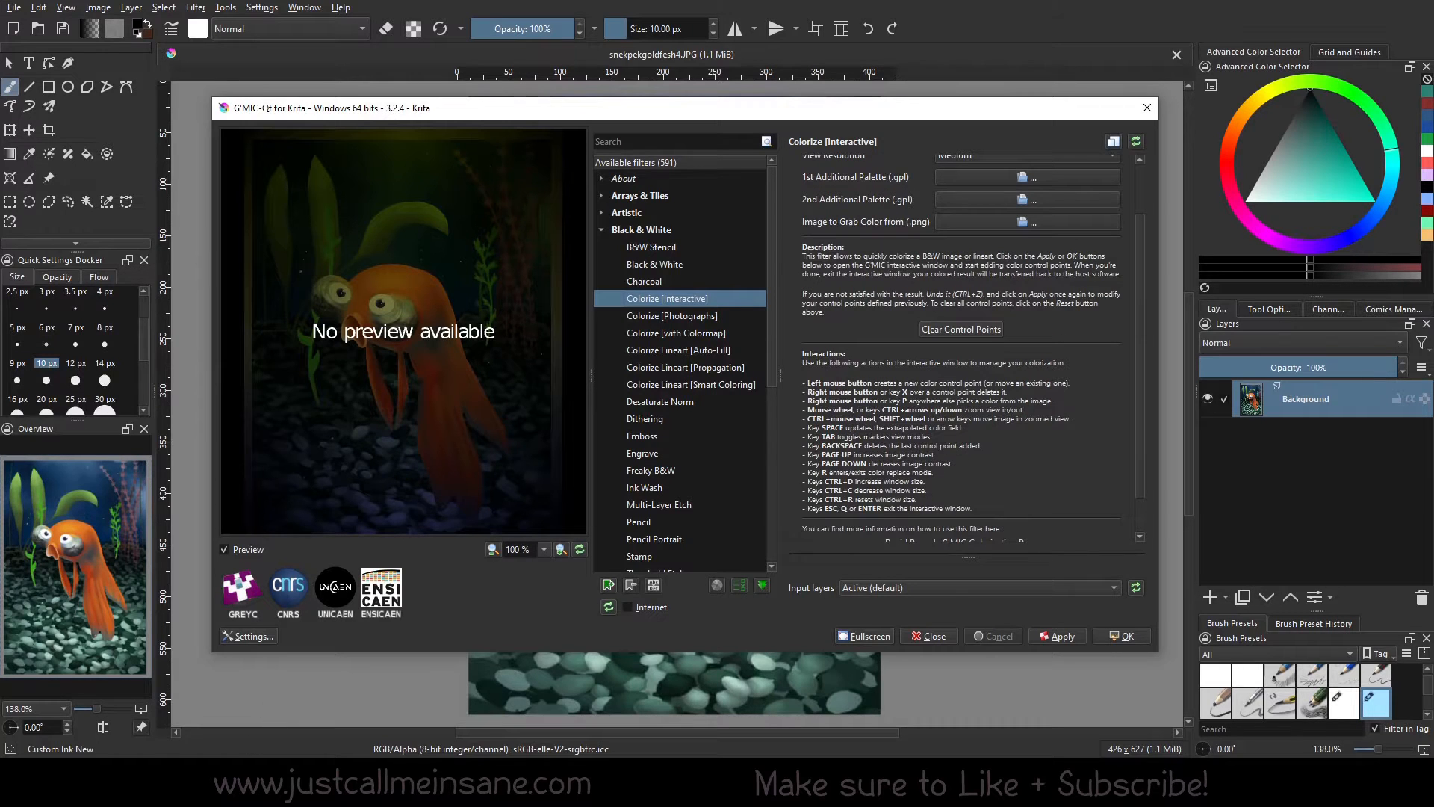
# - Switch to the browser and look through the G'MIC line-art colorization article from its introduction to its conclusion
pyautogui.click(236, 775)
pyautogui.click(159, 709)
pyautogui.scroll(15, 624, 540)
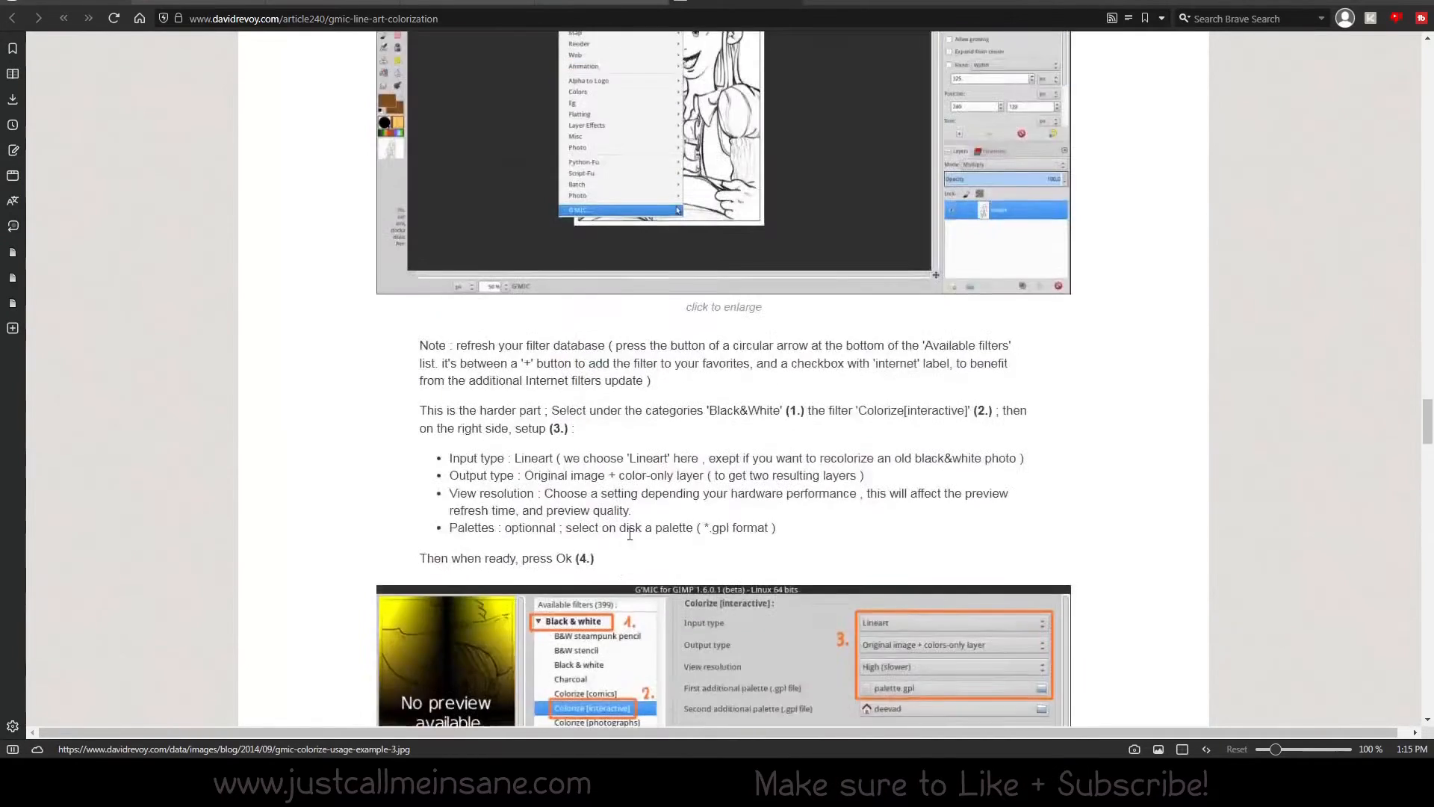
pyautogui.scroll(20, 629, 533)
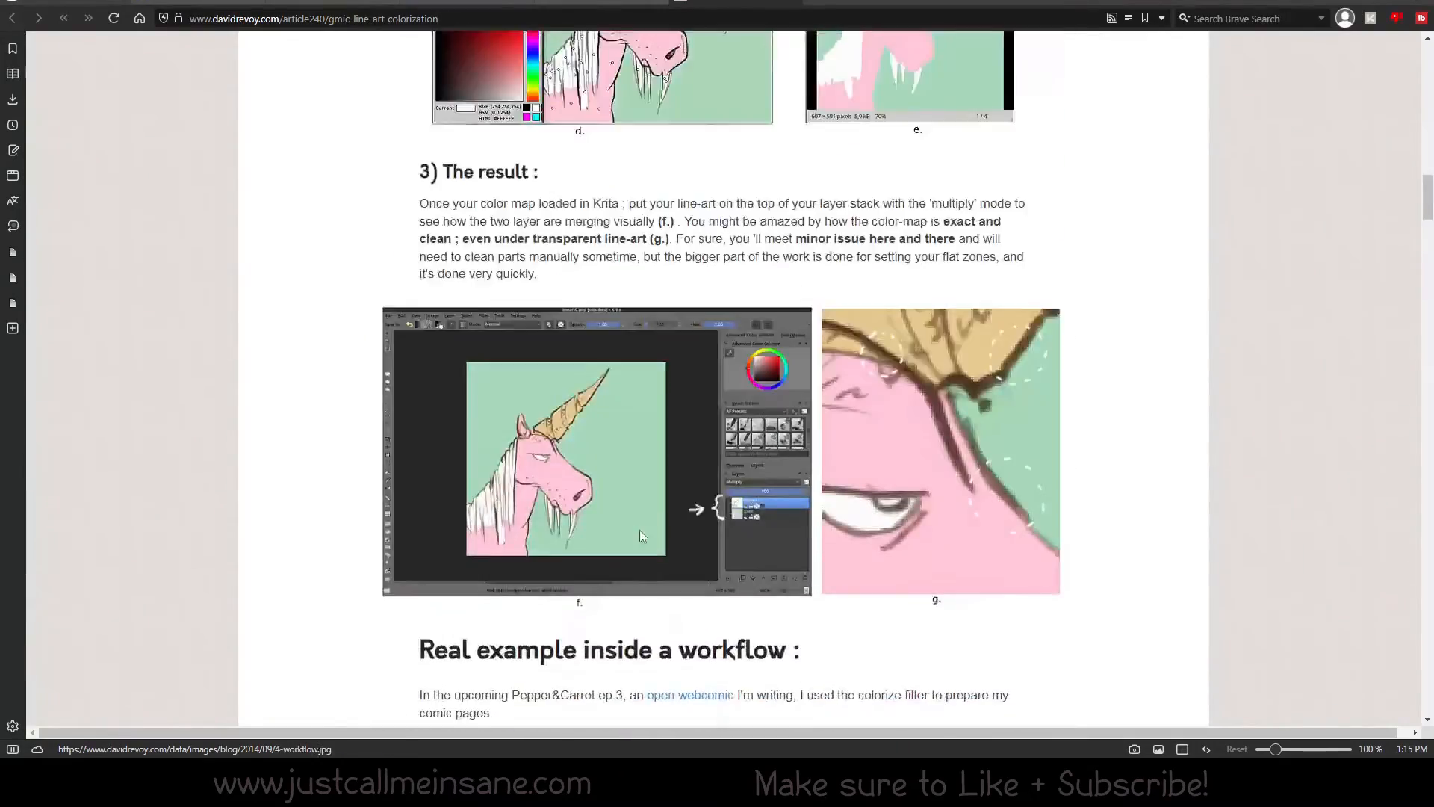
pyautogui.scroll(15, 640, 530)
pyautogui.scroll(-5, 656, 531)
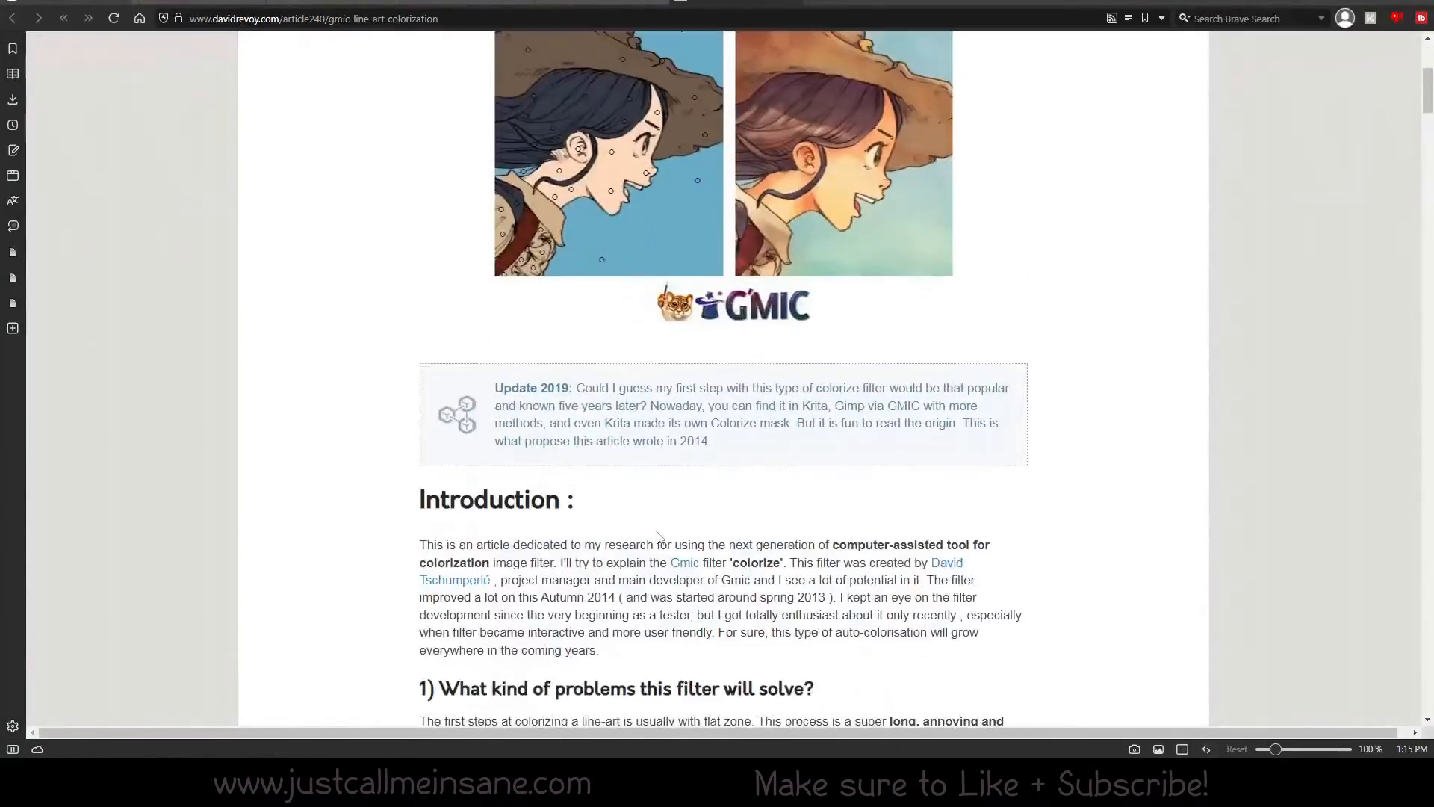
pyautogui.scroll(-20, 657, 536)
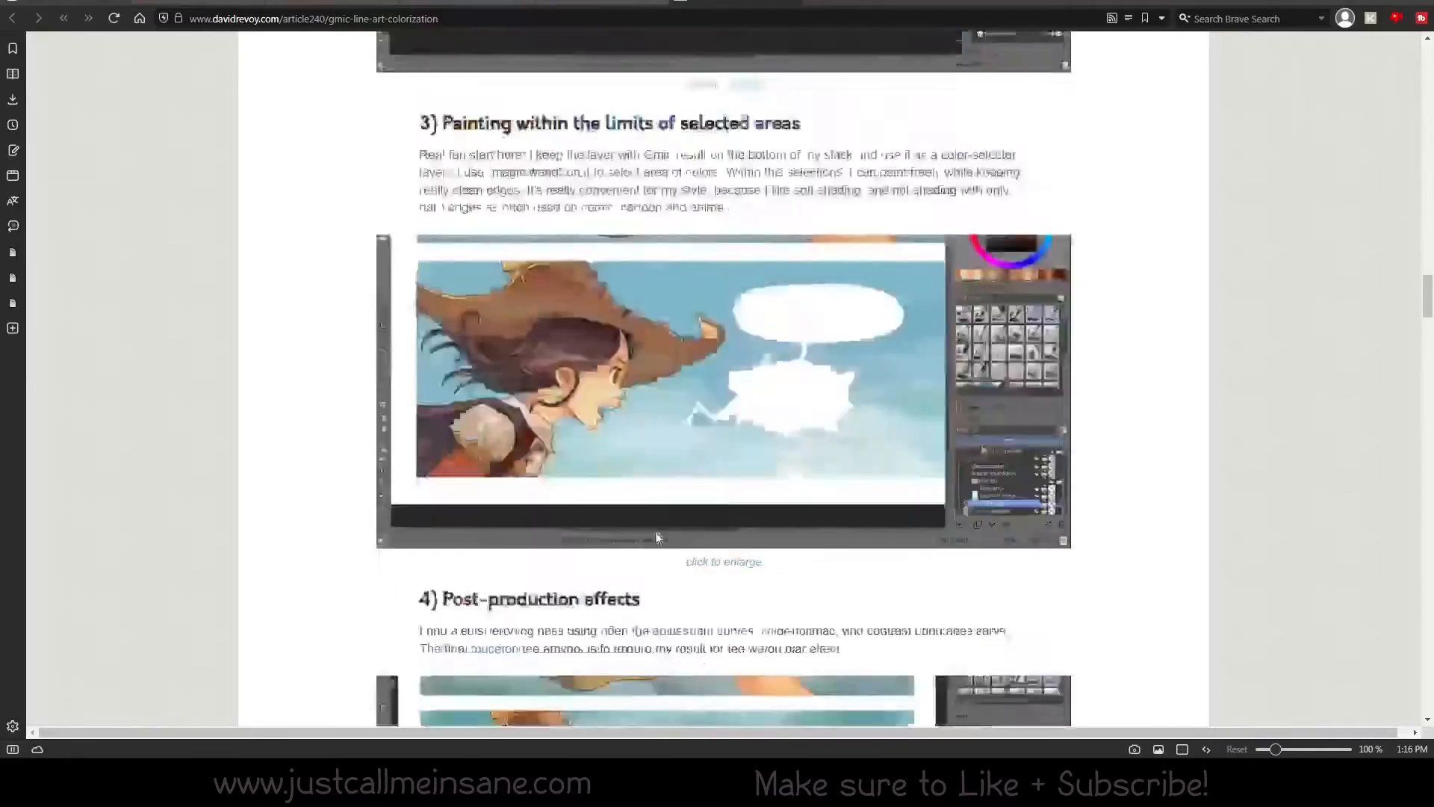
pyautogui.scroll(-20, 657, 536)
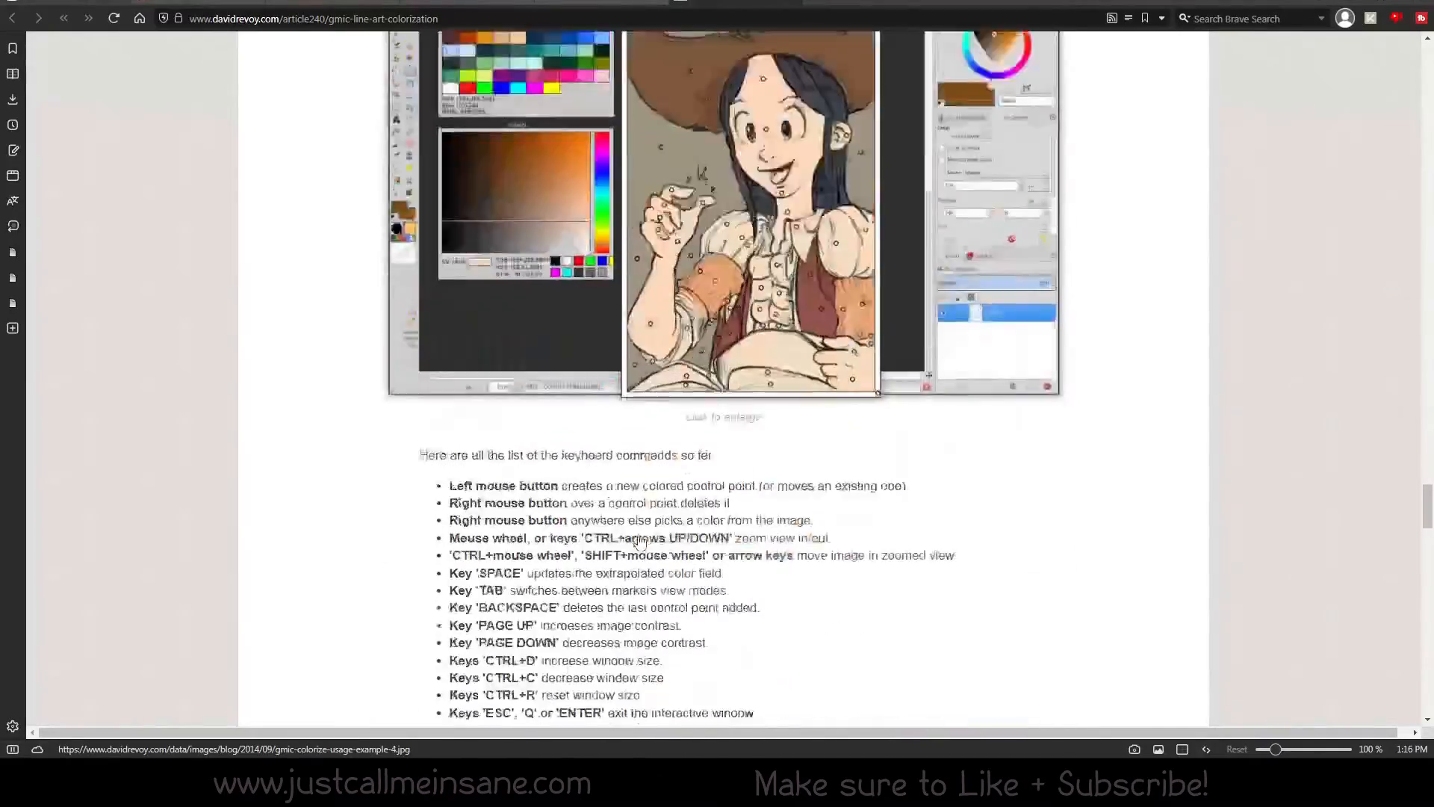
pyautogui.scroll(-20, 640, 543)
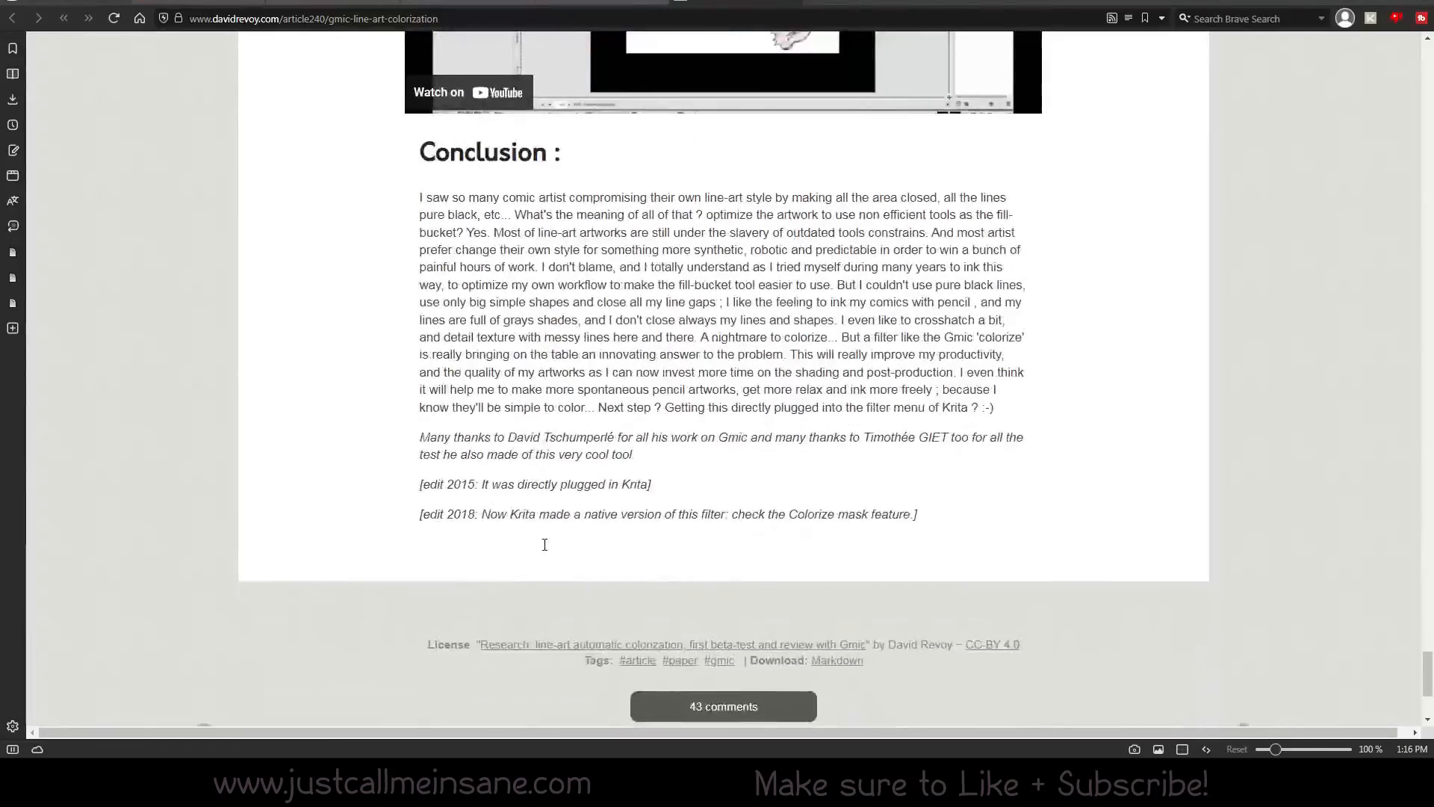
# - Read the article's conclusion, highlighting the 2018 edit note about Krita's native Colorize mask feature
pyautogui.scroll(7, 544, 545)
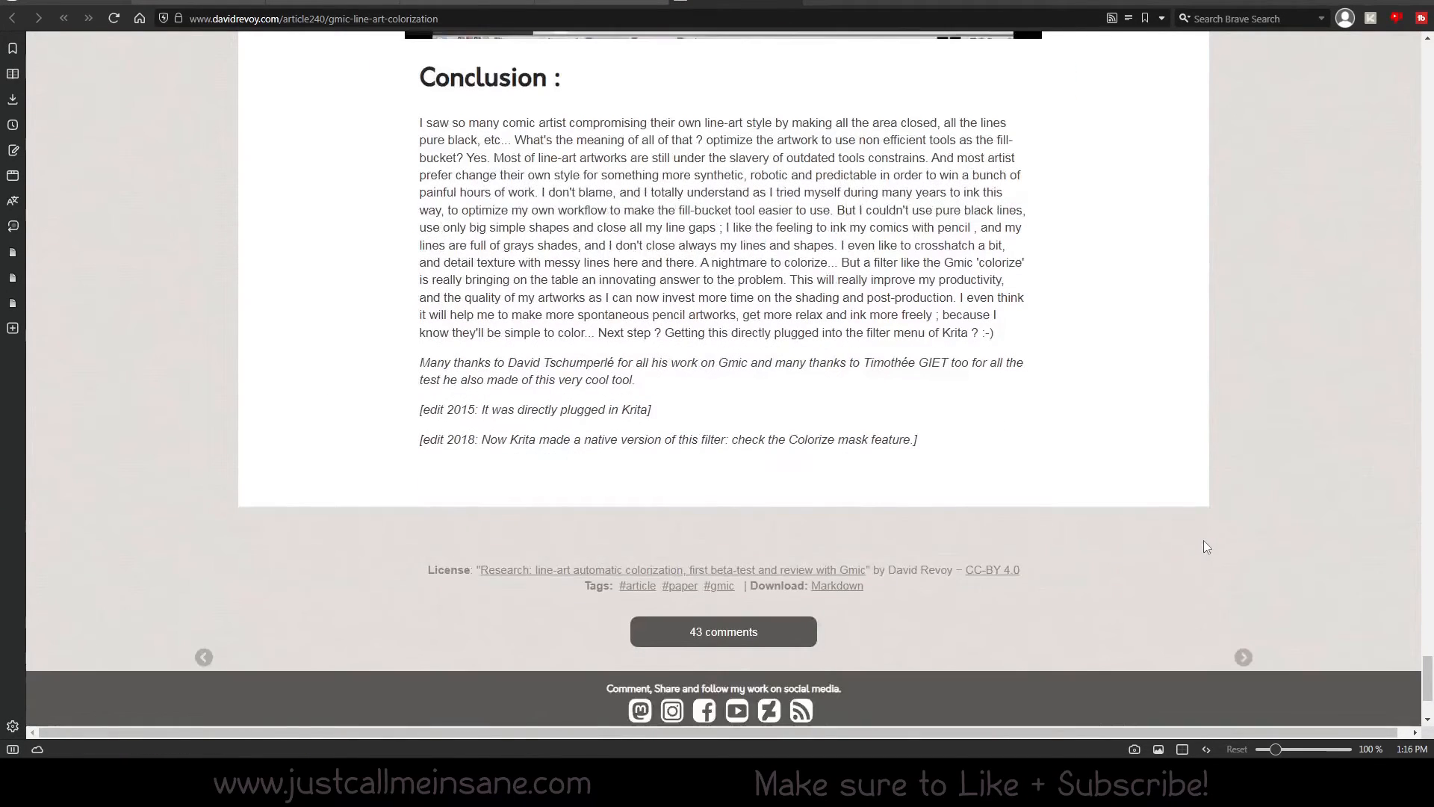
pyautogui.scroll(-1, 1202, 540)
pyautogui.scroll(1, 1105, 505)
pyautogui.scroll(2, 1104, 506)
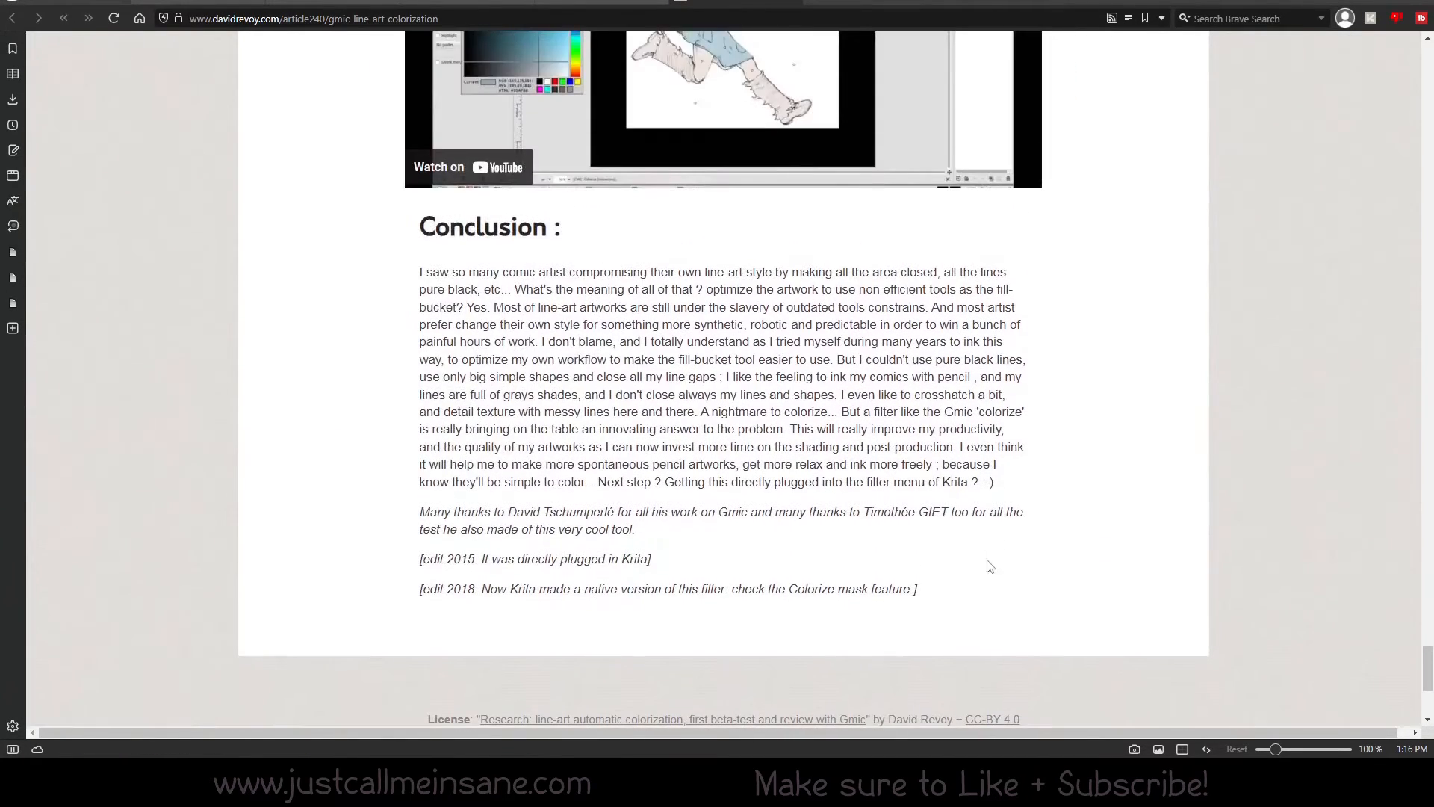
pyautogui.moveTo(938, 593); pyautogui.dragTo(421, 590)
pyautogui.click(933, 552)
# - Review the article's video demo, tutorial and real workflow example sections for using the colorize filter
pyautogui.scroll(20, 937, 558)
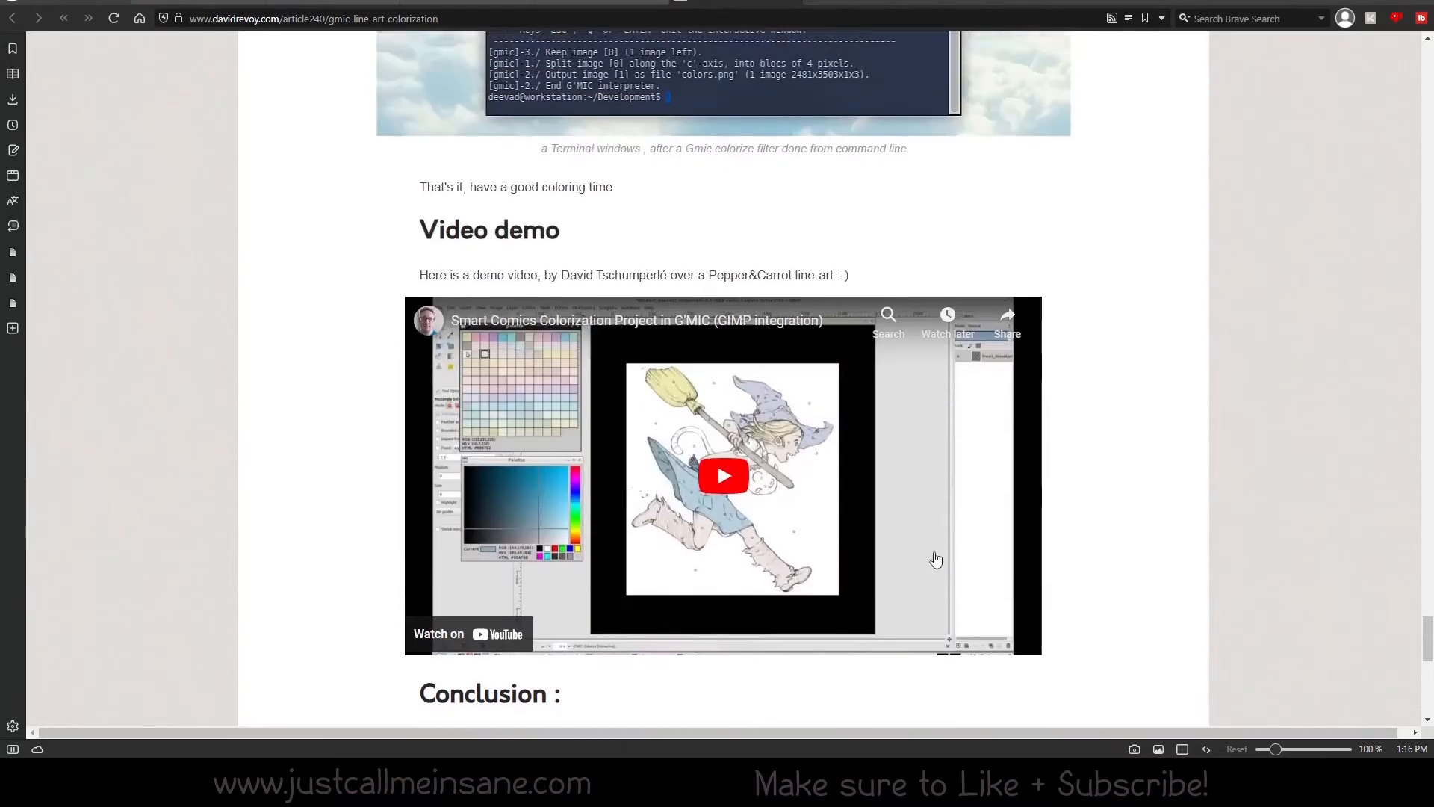
pyautogui.scroll(-3, 938, 558)
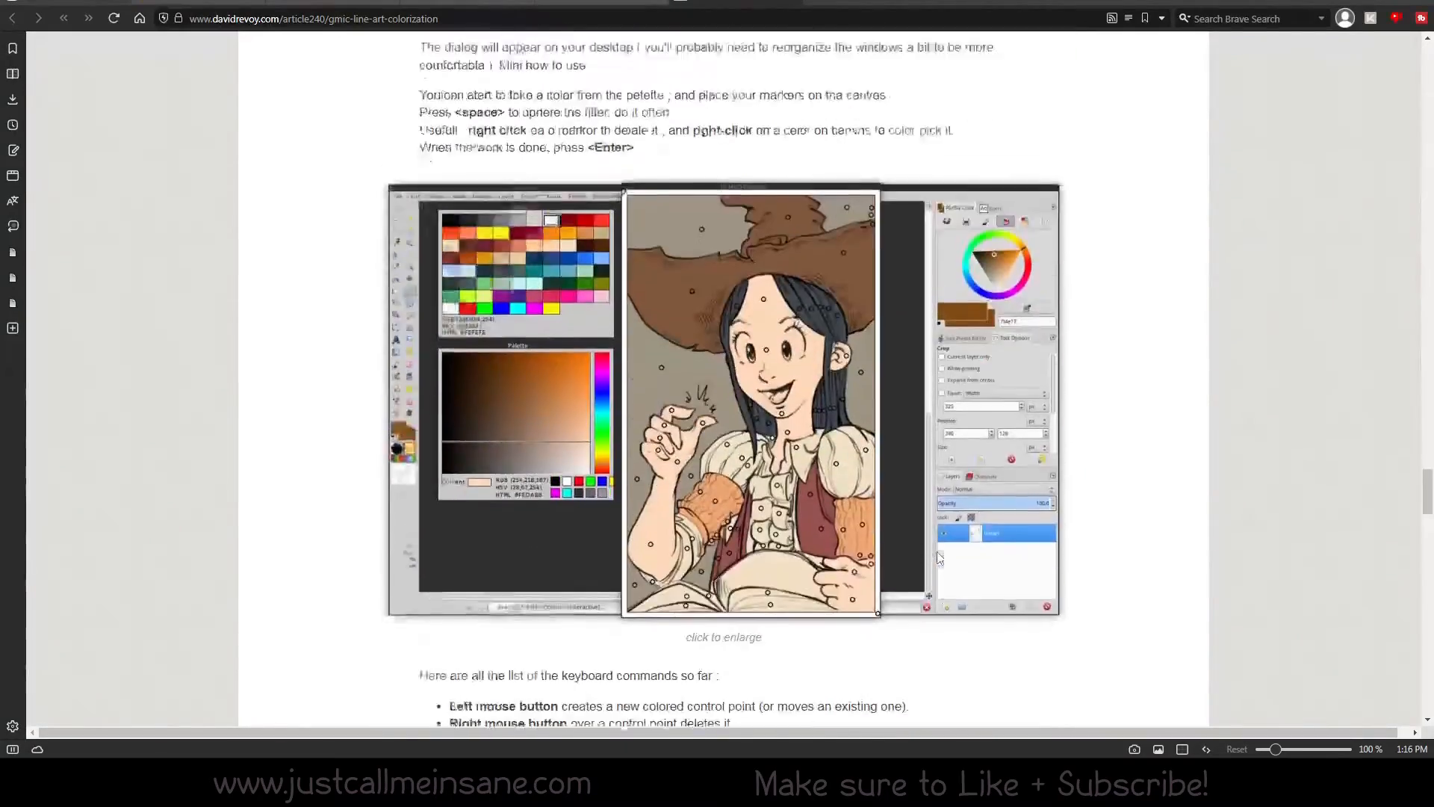
pyautogui.scroll(20, 937, 553)
pyautogui.scroll(17, 937, 551)
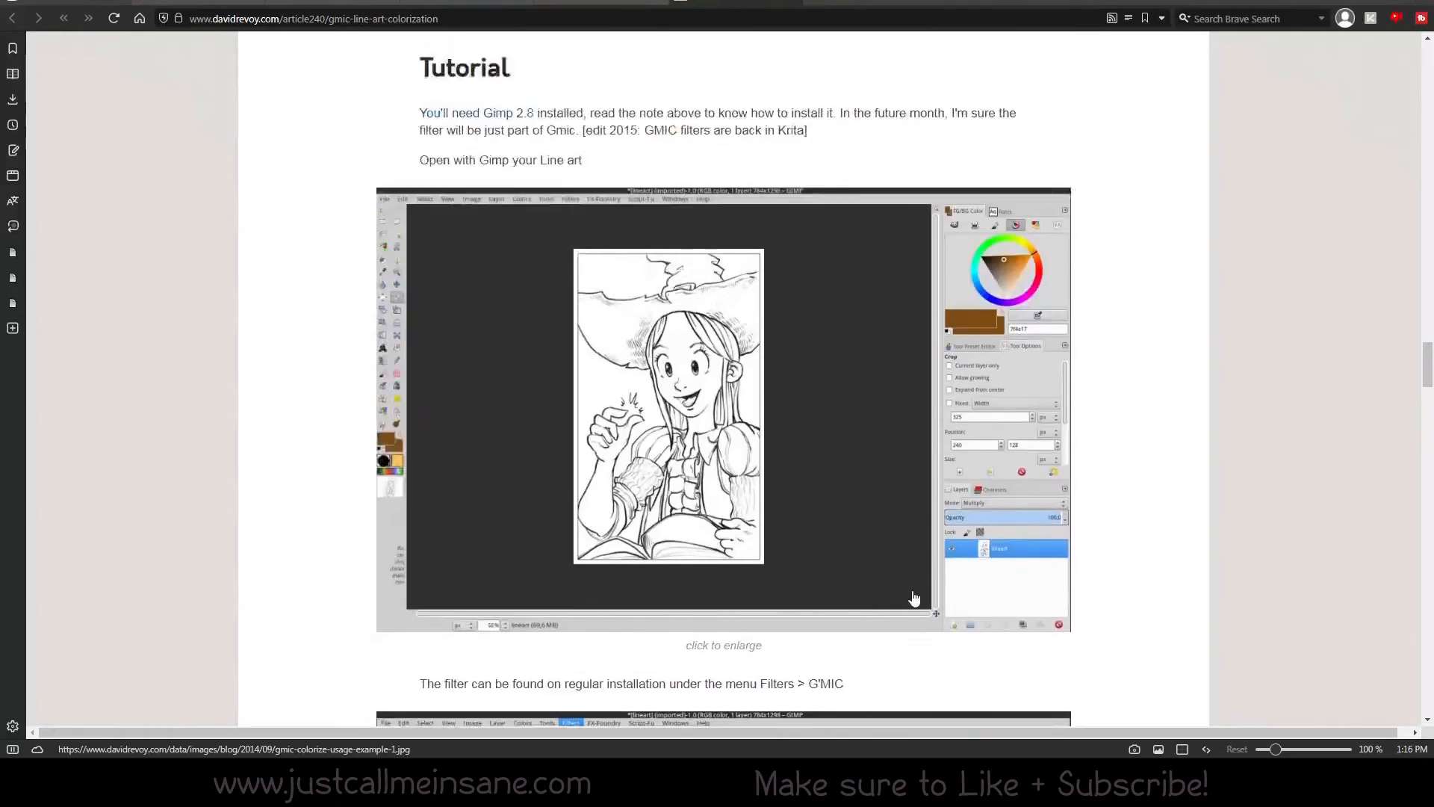
pyautogui.scroll(10, 762, 526)
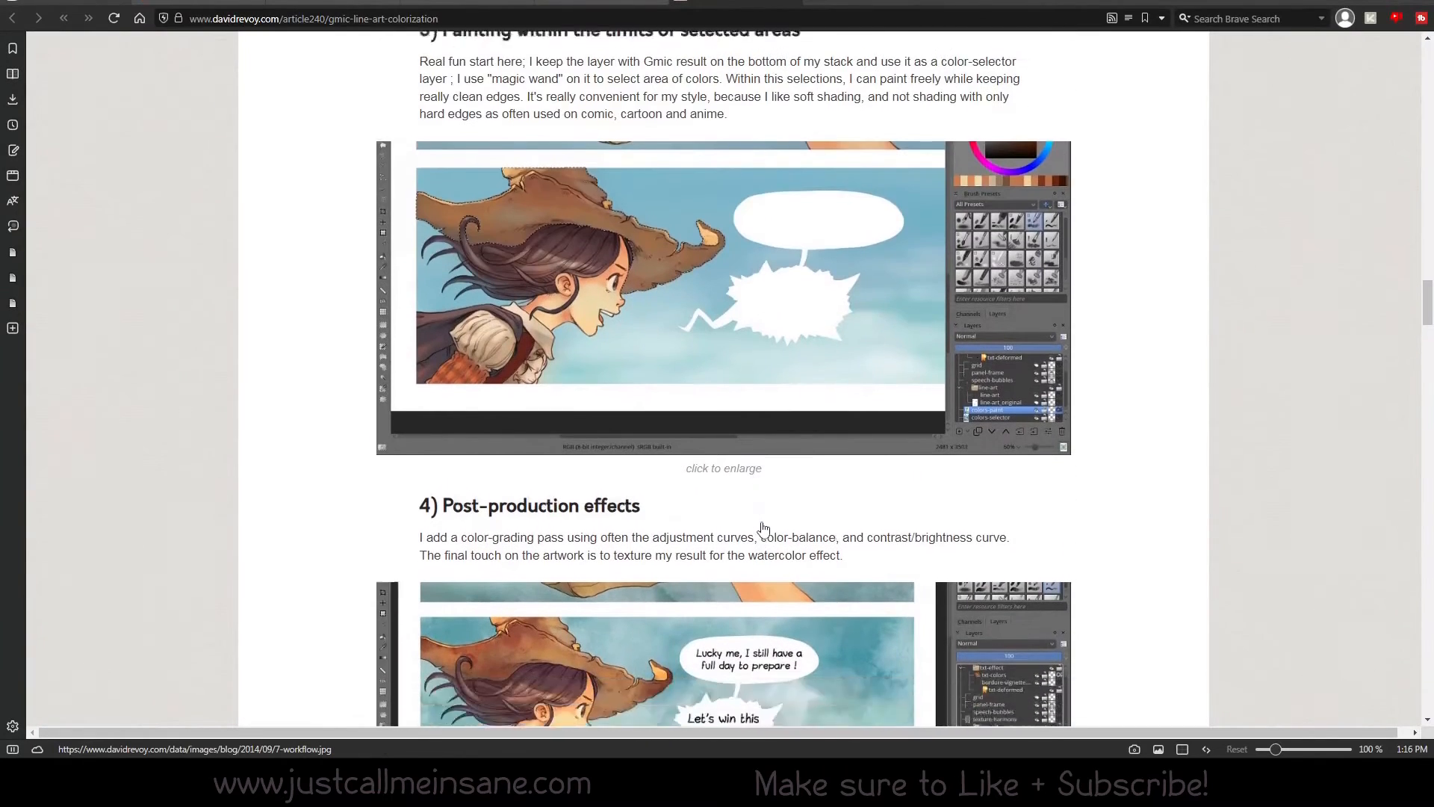
pyautogui.scroll(6, 763, 523)
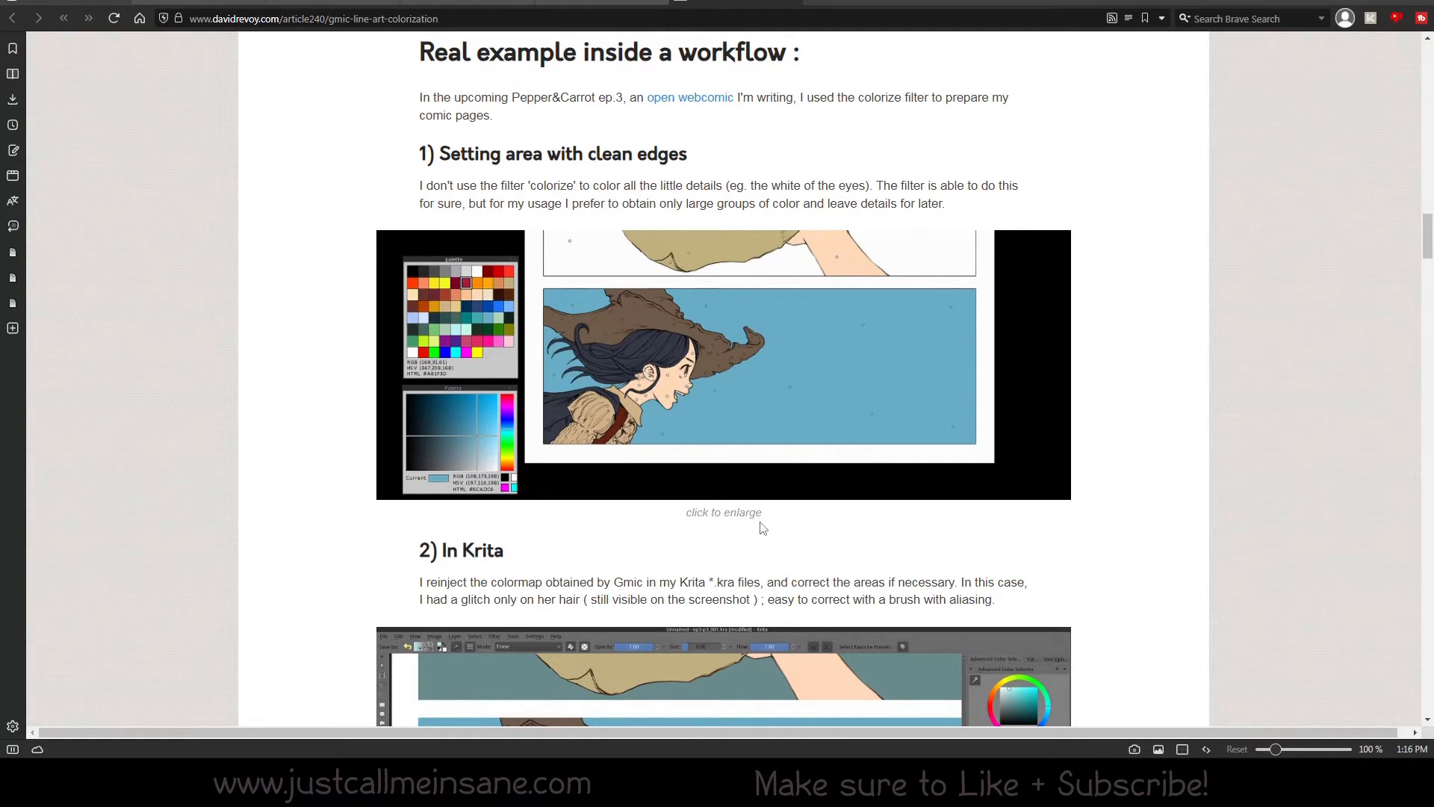
# - Return to the G'MIC-Qt dialog in Krita and preview the Desaturate Norm filter
pyautogui.click(278, 778)
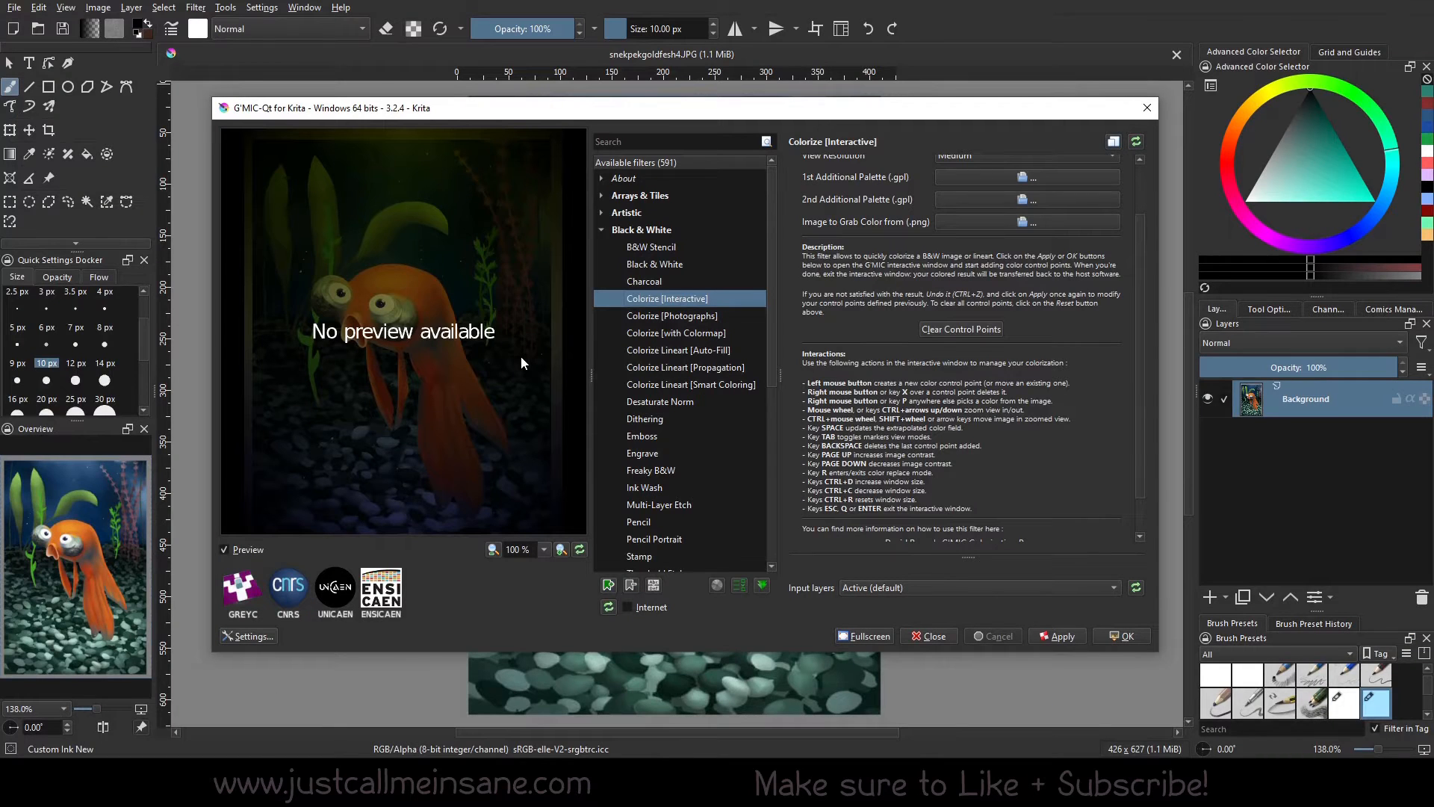
pyautogui.click(662, 401)
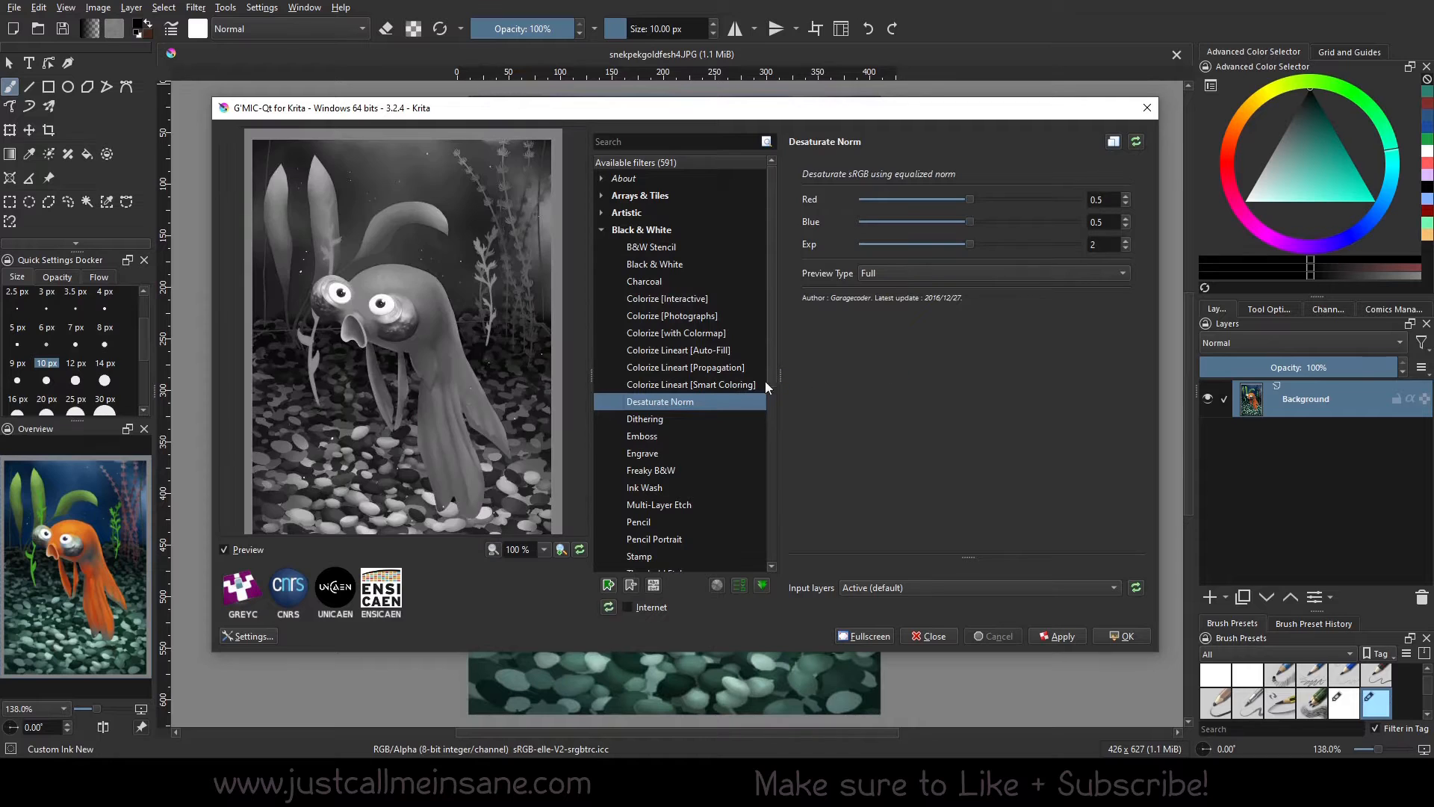
# - Preview the Dithering, Emboss and Engrave filters on the goldfish painting, inspecting the Engrave result across the image
pyautogui.scroll(-1, 650, 333)
pyautogui.click(672, 369)
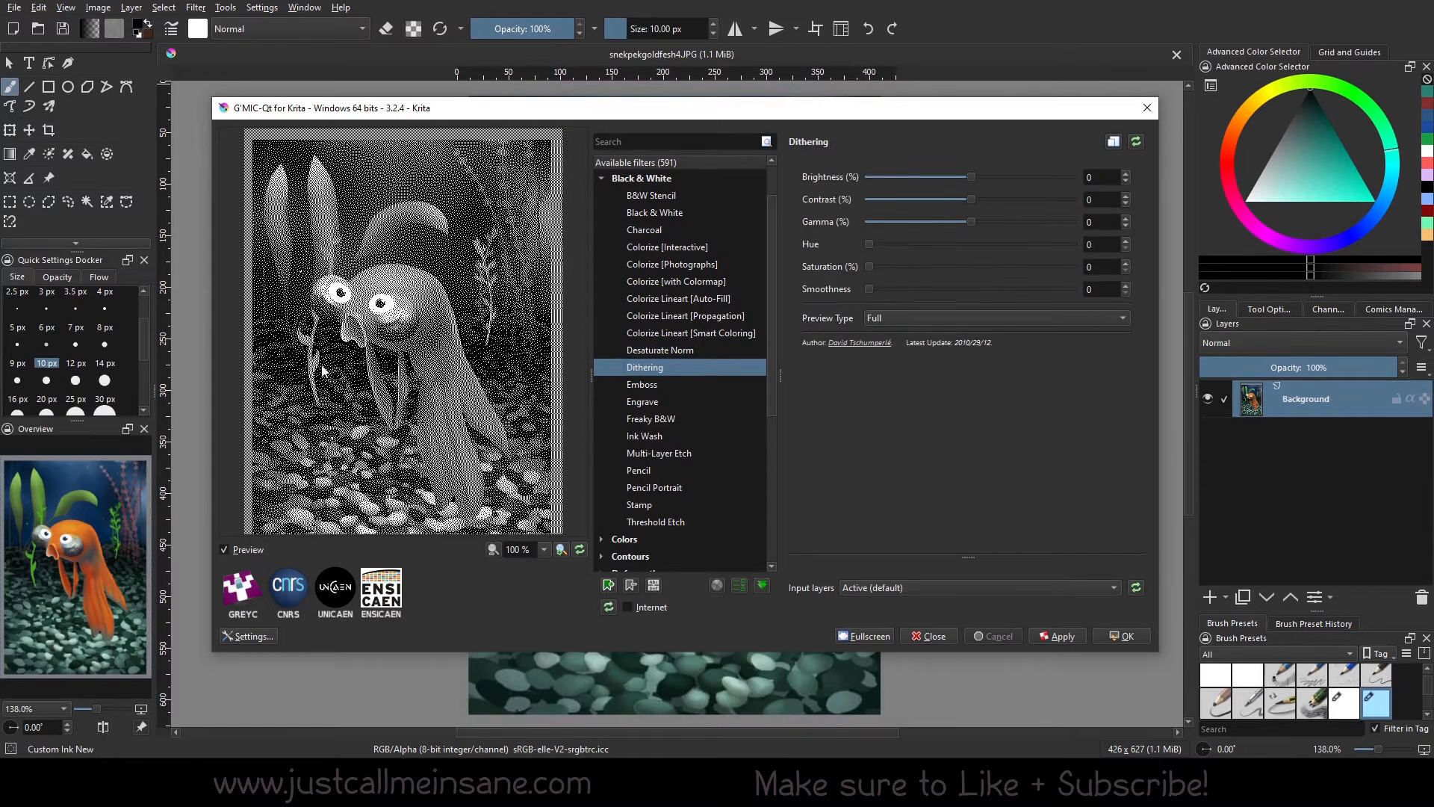
pyautogui.click(707, 387)
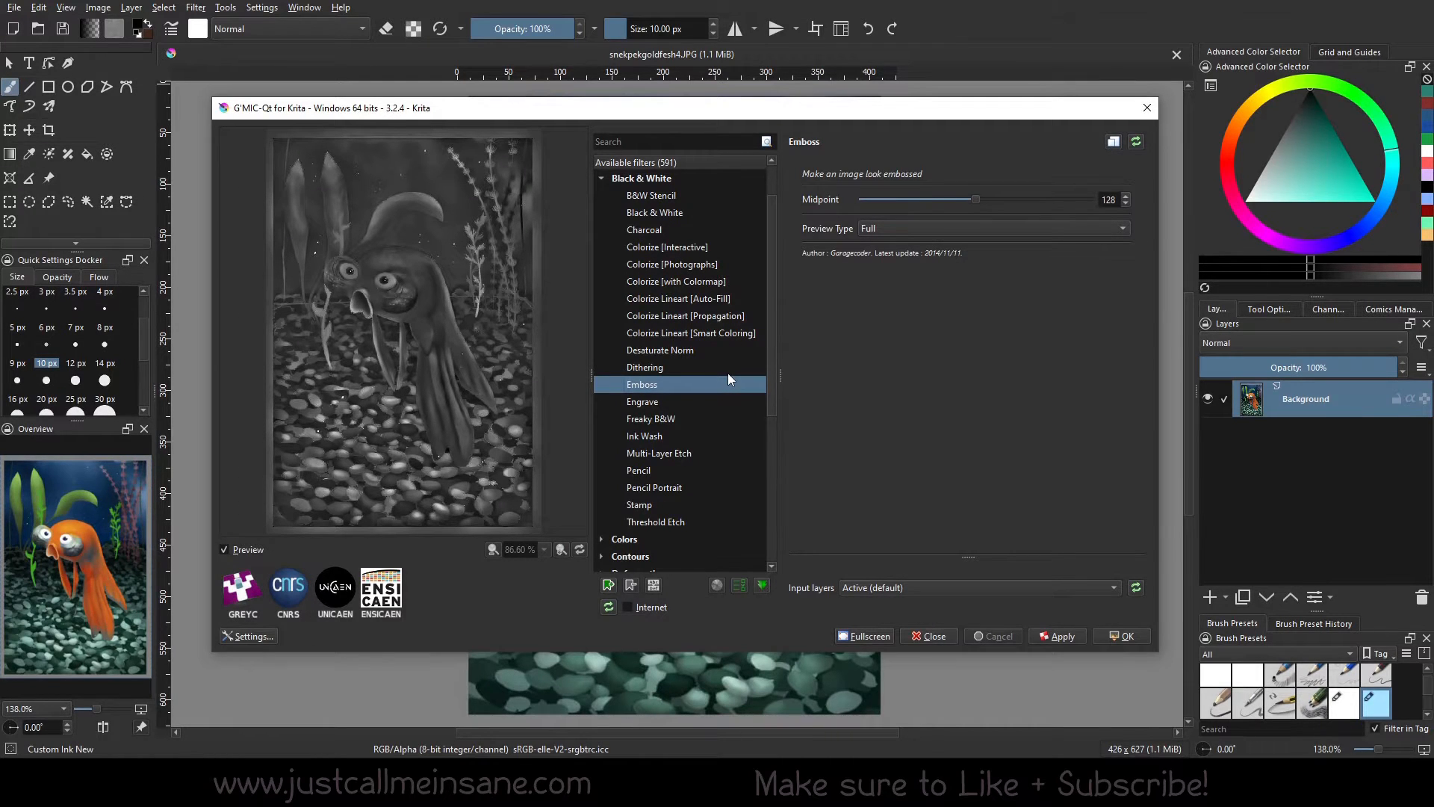
pyautogui.click(686, 405)
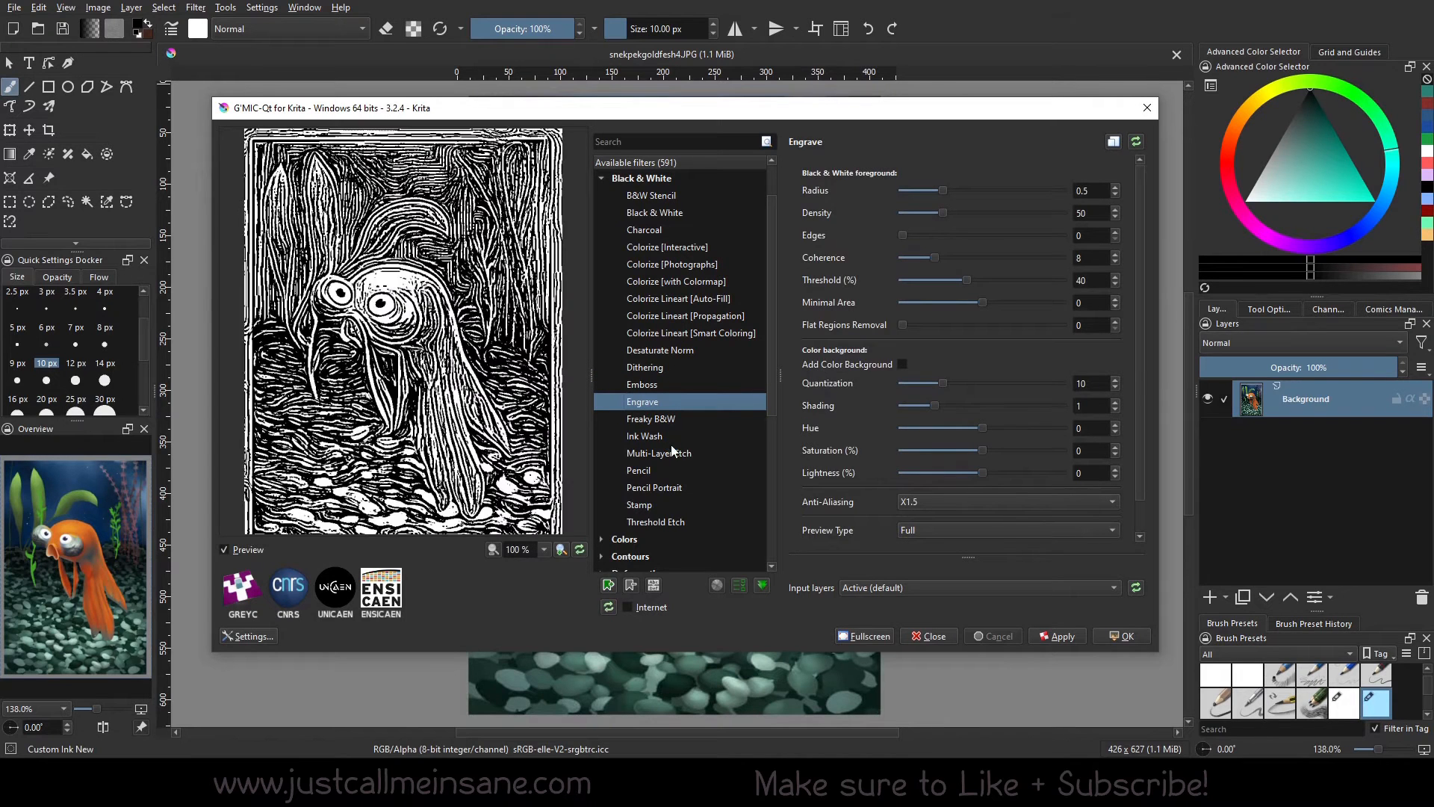
pyautogui.moveTo(450, 395); pyautogui.dragTo(451, 333)
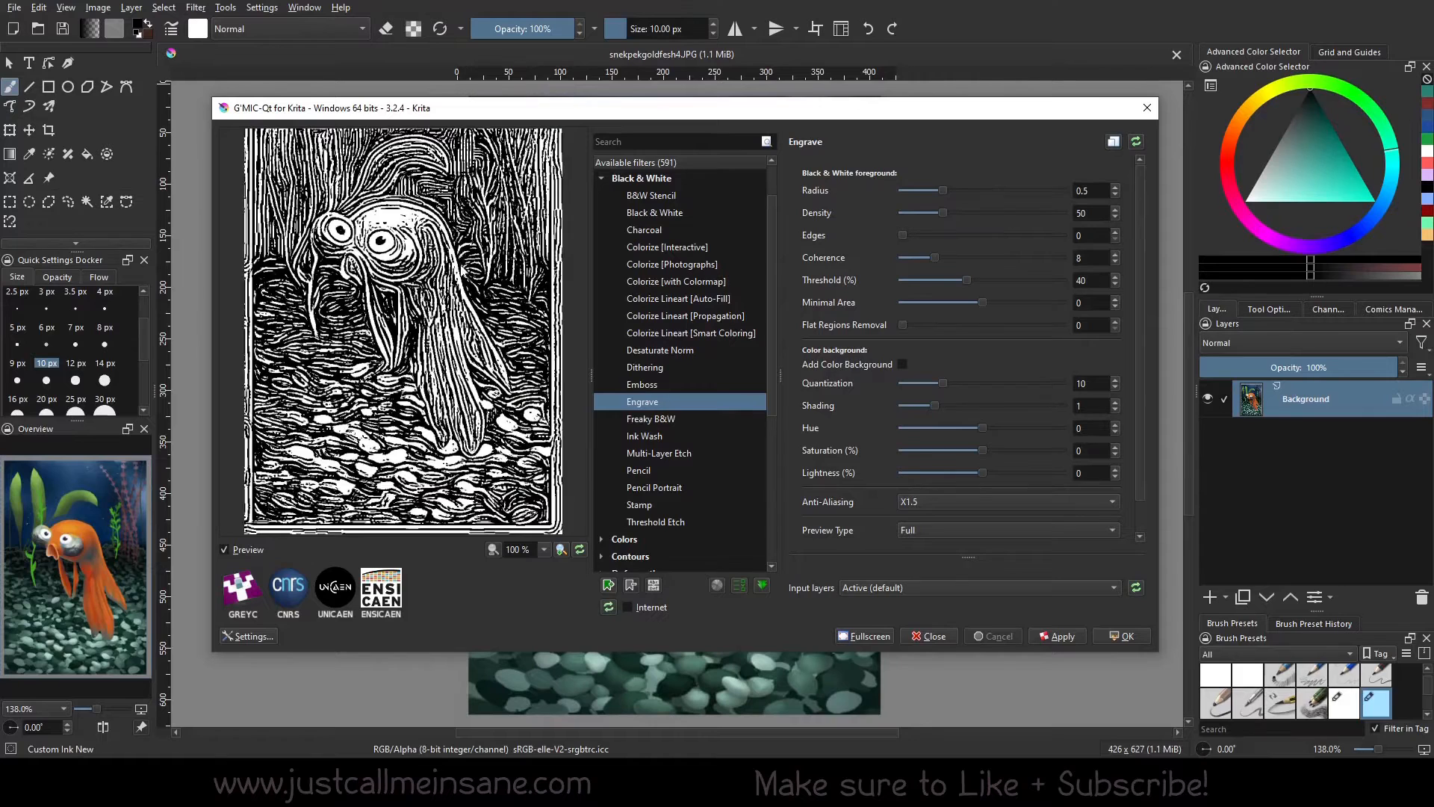
pyautogui.moveTo(464, 273); pyautogui.dragTo(467, 337)
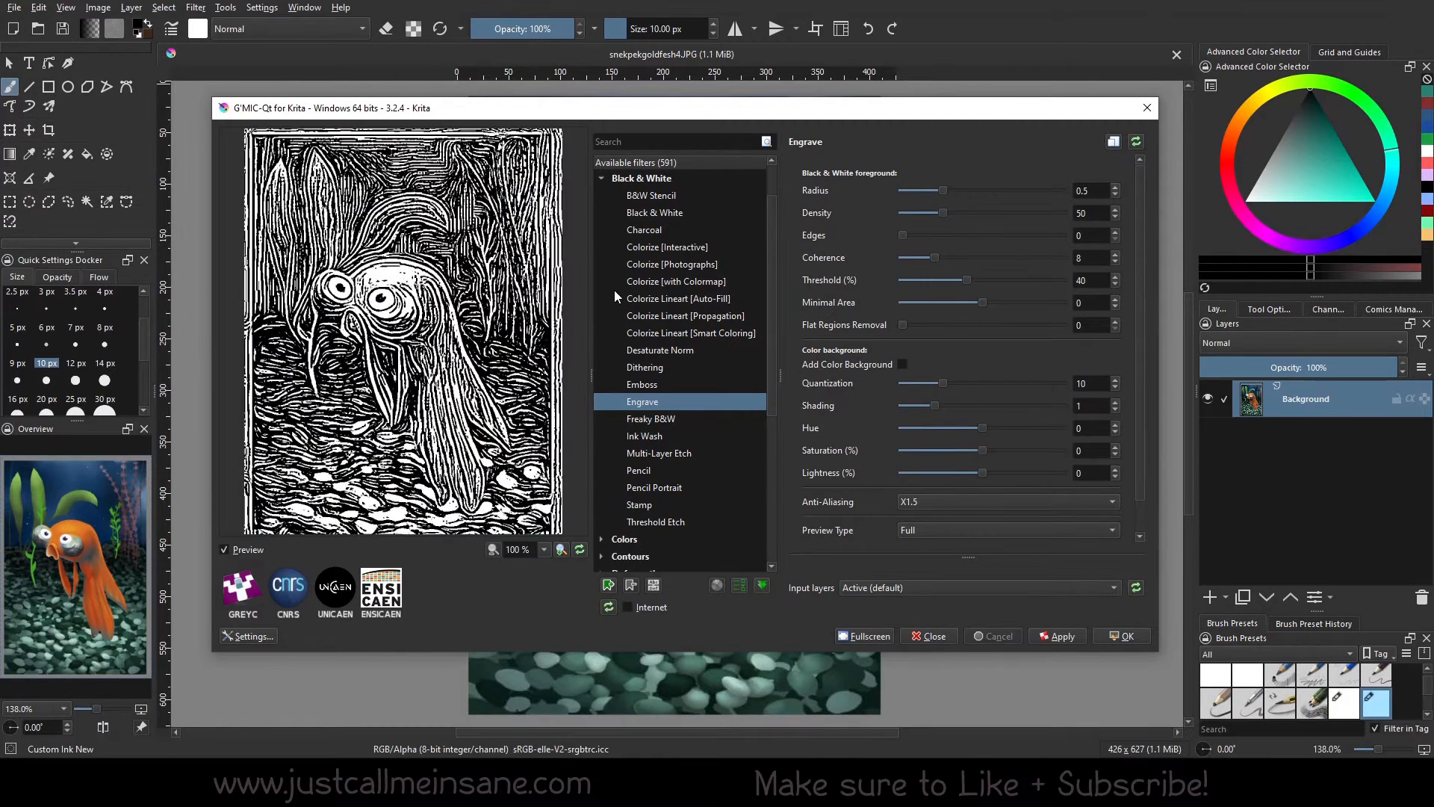
# - Preview the Freaky B&W filter with Oddness at 13.9, Brightness at -54.6 and Contrast at 40.6
pyautogui.click(672, 420)
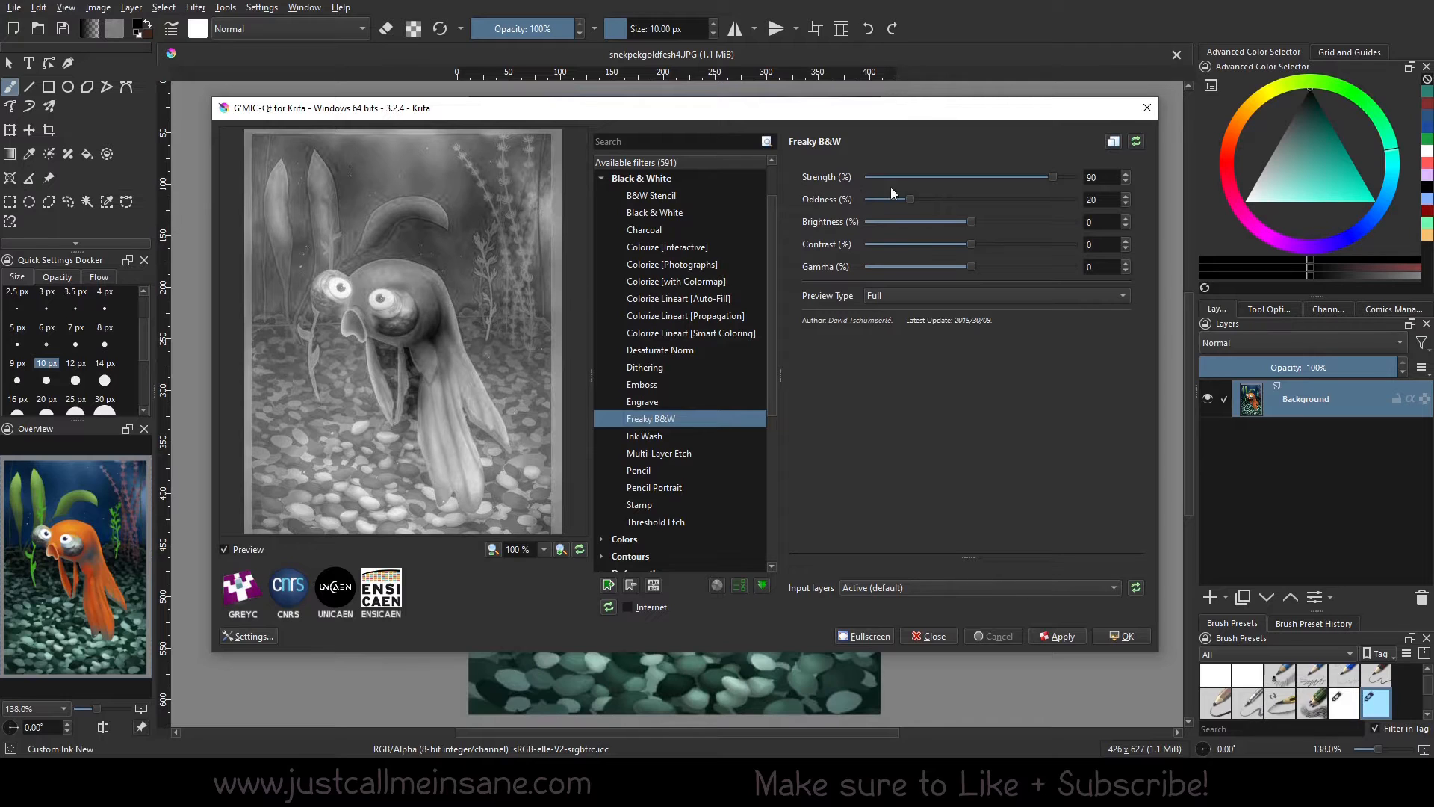
pyautogui.moveTo(913, 198); pyautogui.dragTo(984, 208)
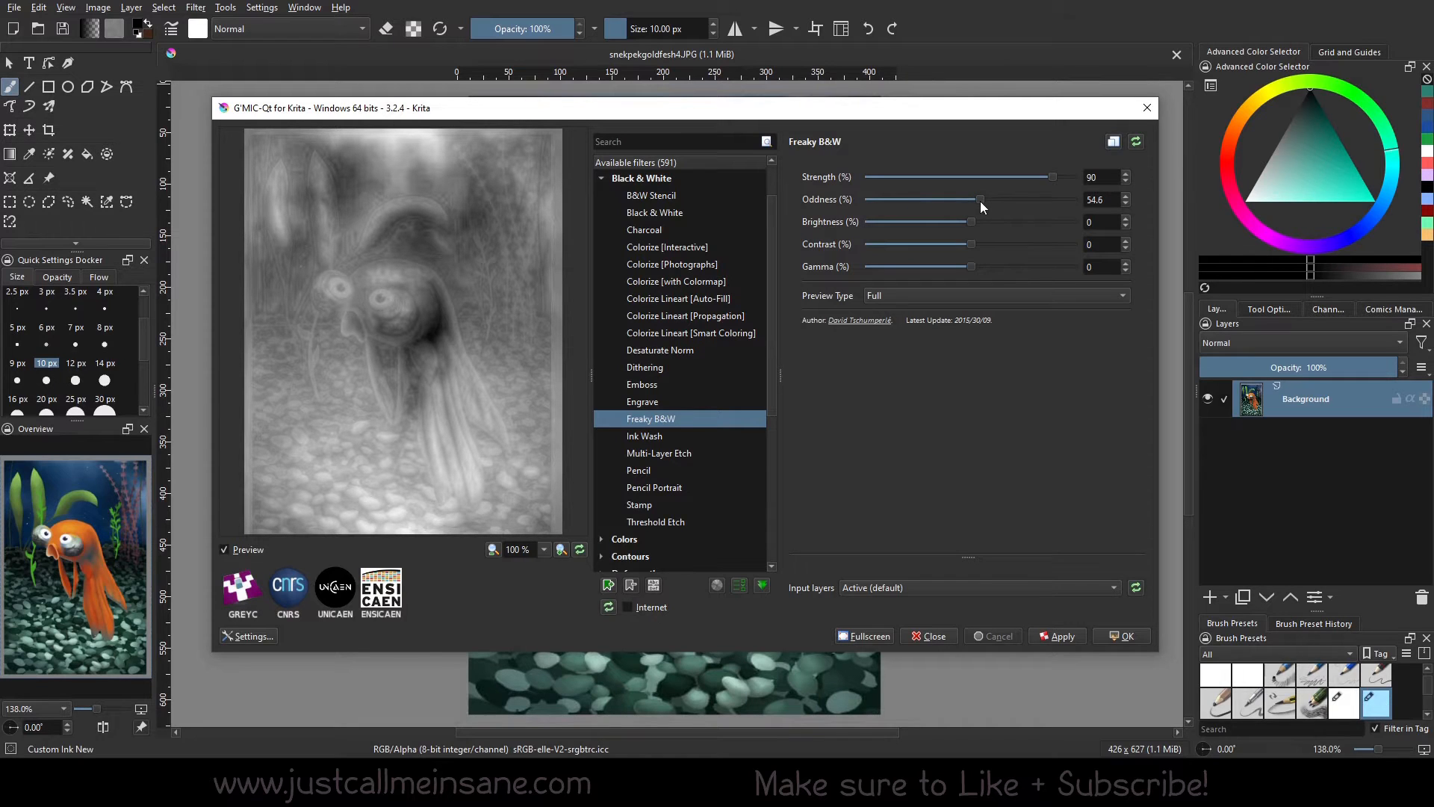
pyautogui.moveTo(981, 206); pyautogui.dragTo(1012, 244)
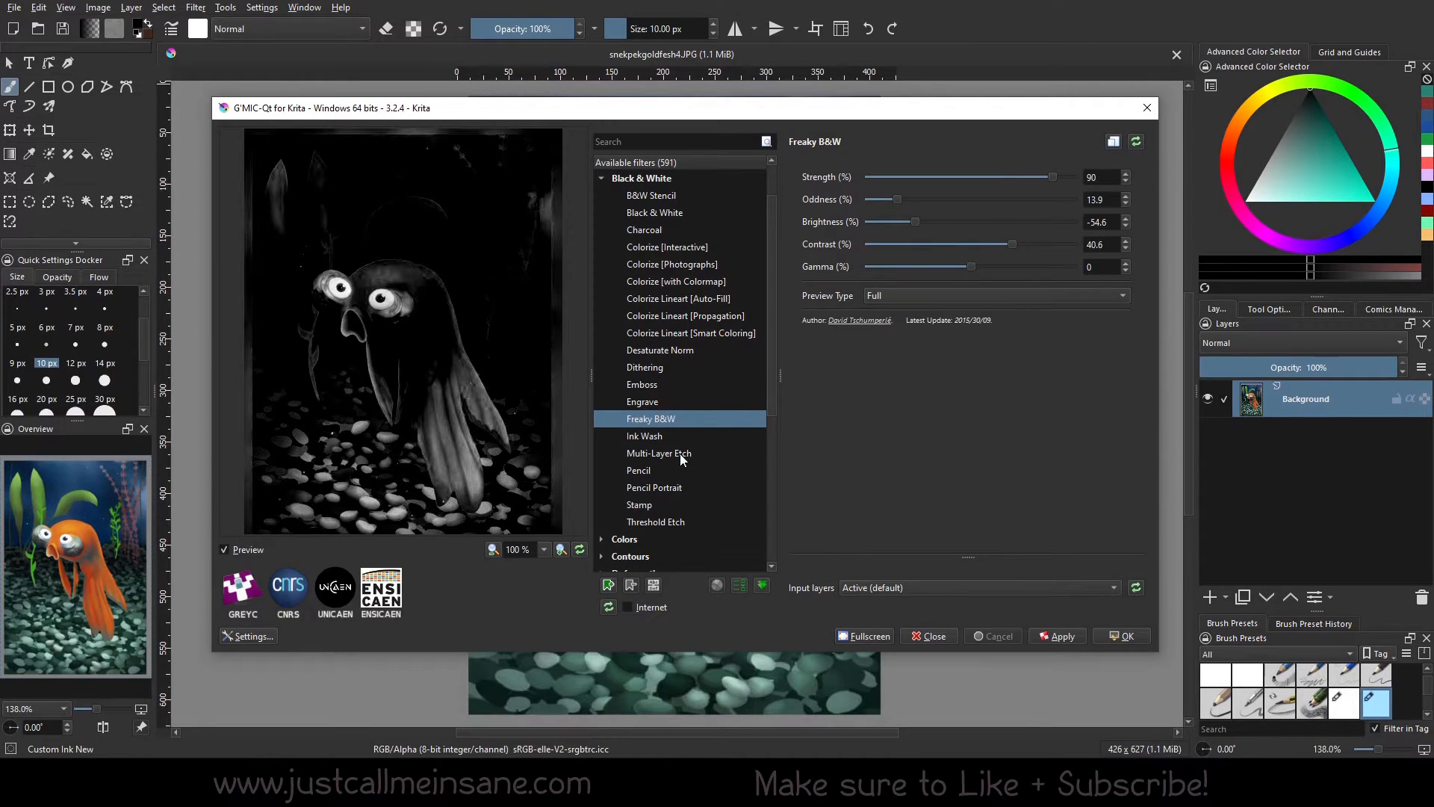
# - Preview the Ink Wash and Multi-Layer Etch filters, inspecting the lower part of the etched painting
pyautogui.click(658, 436)
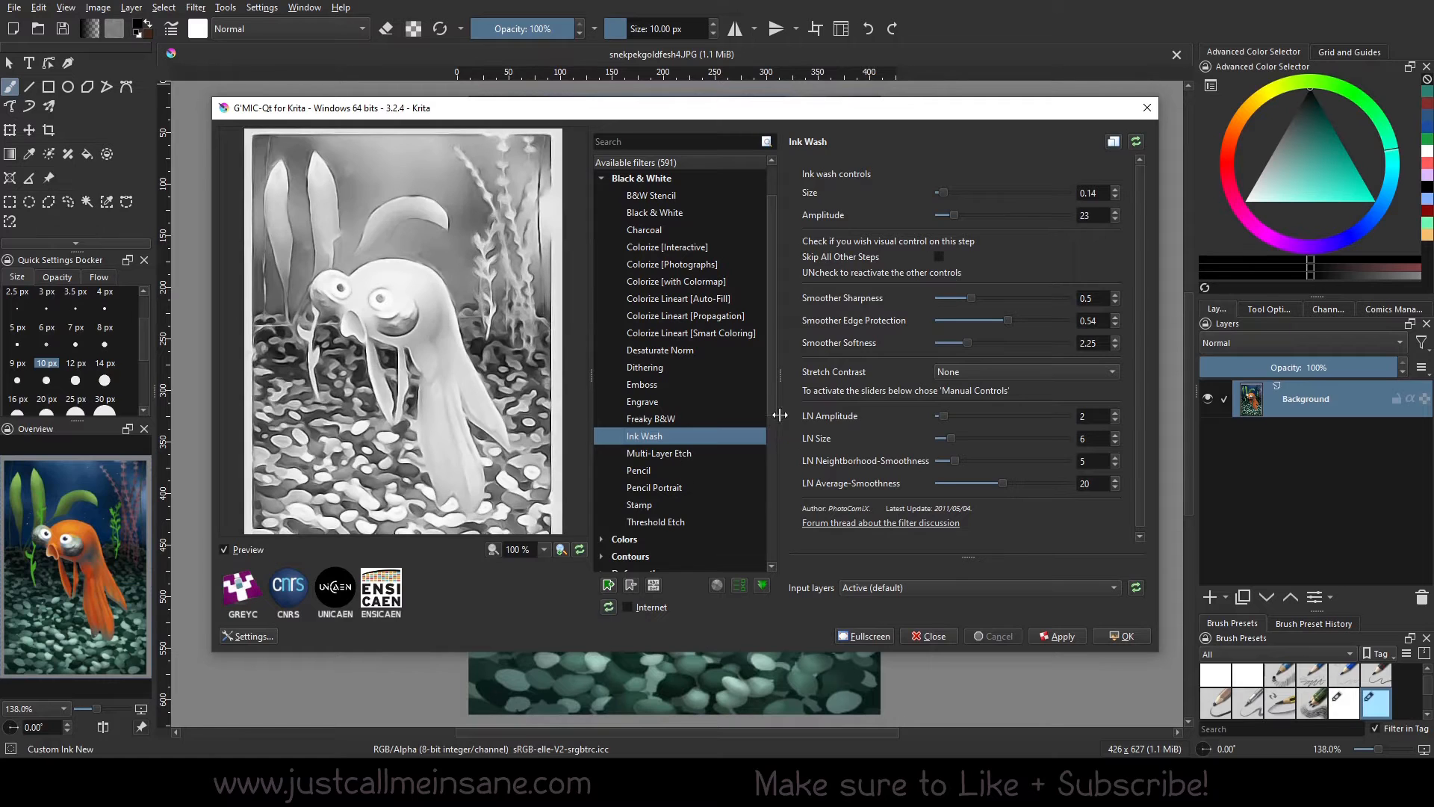
pyautogui.click(687, 454)
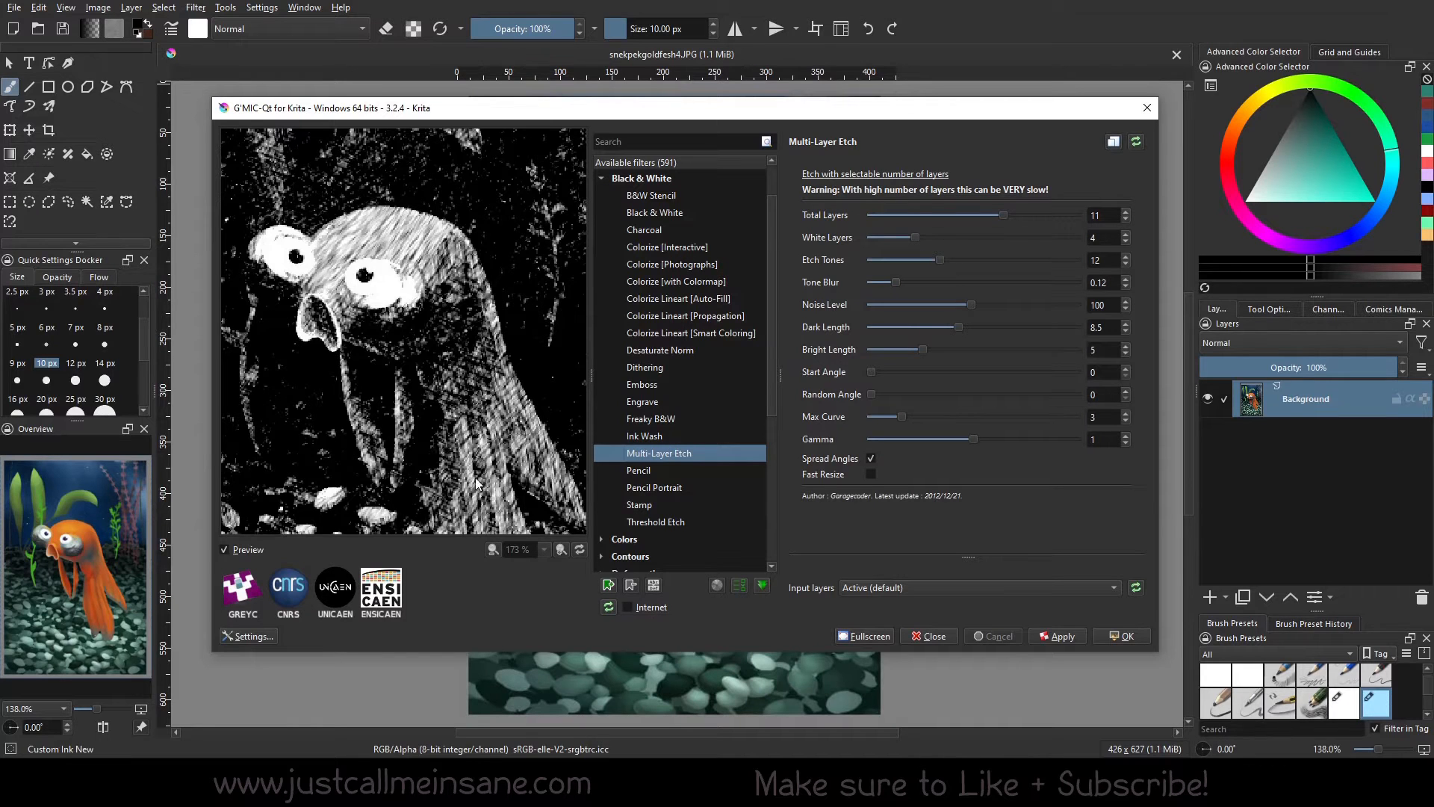
pyautogui.moveTo(455, 393); pyautogui.dragTo(446, 163)
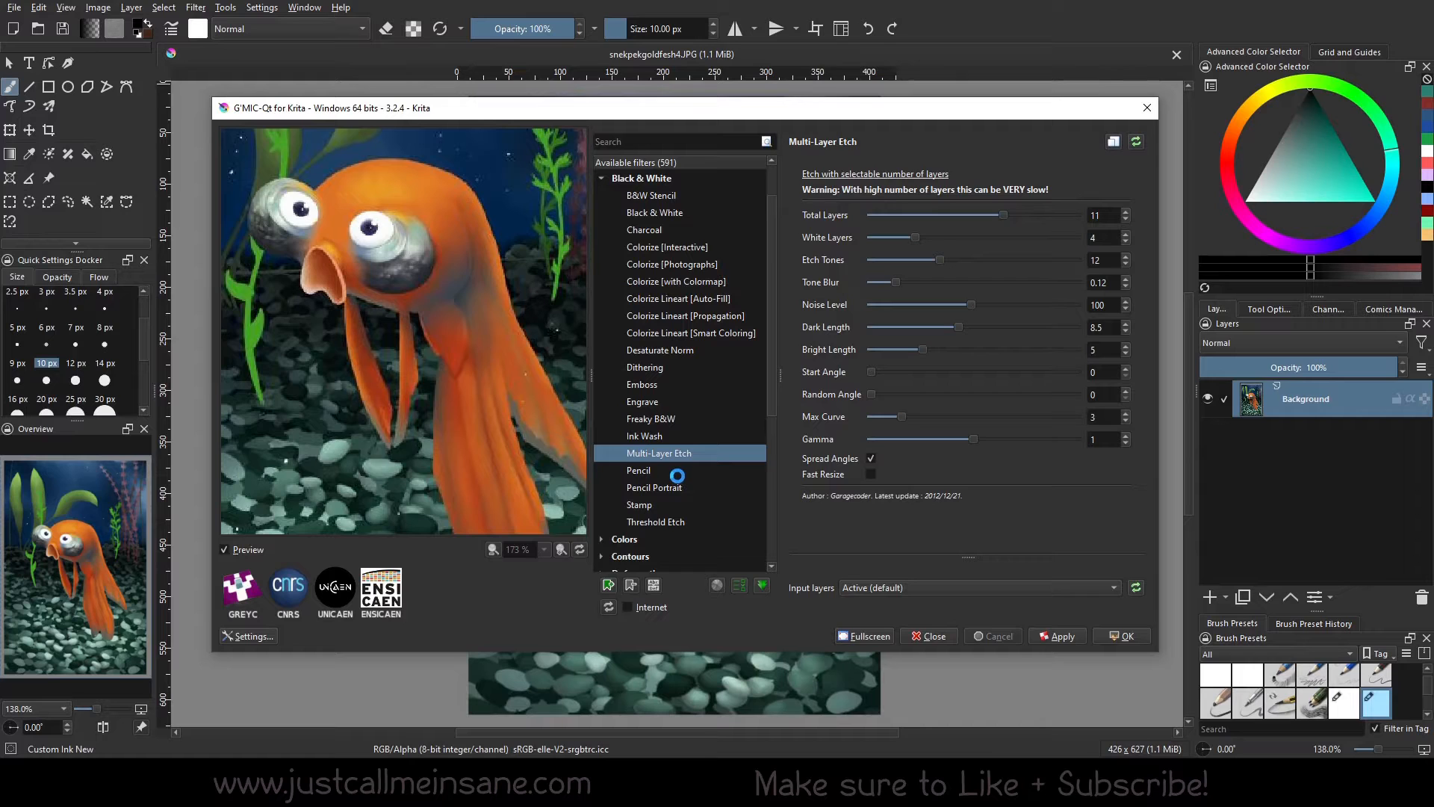
# - Preview the Pencil, Pencil Portrait and Stamp filters on the painting
pyautogui.click(676, 473)
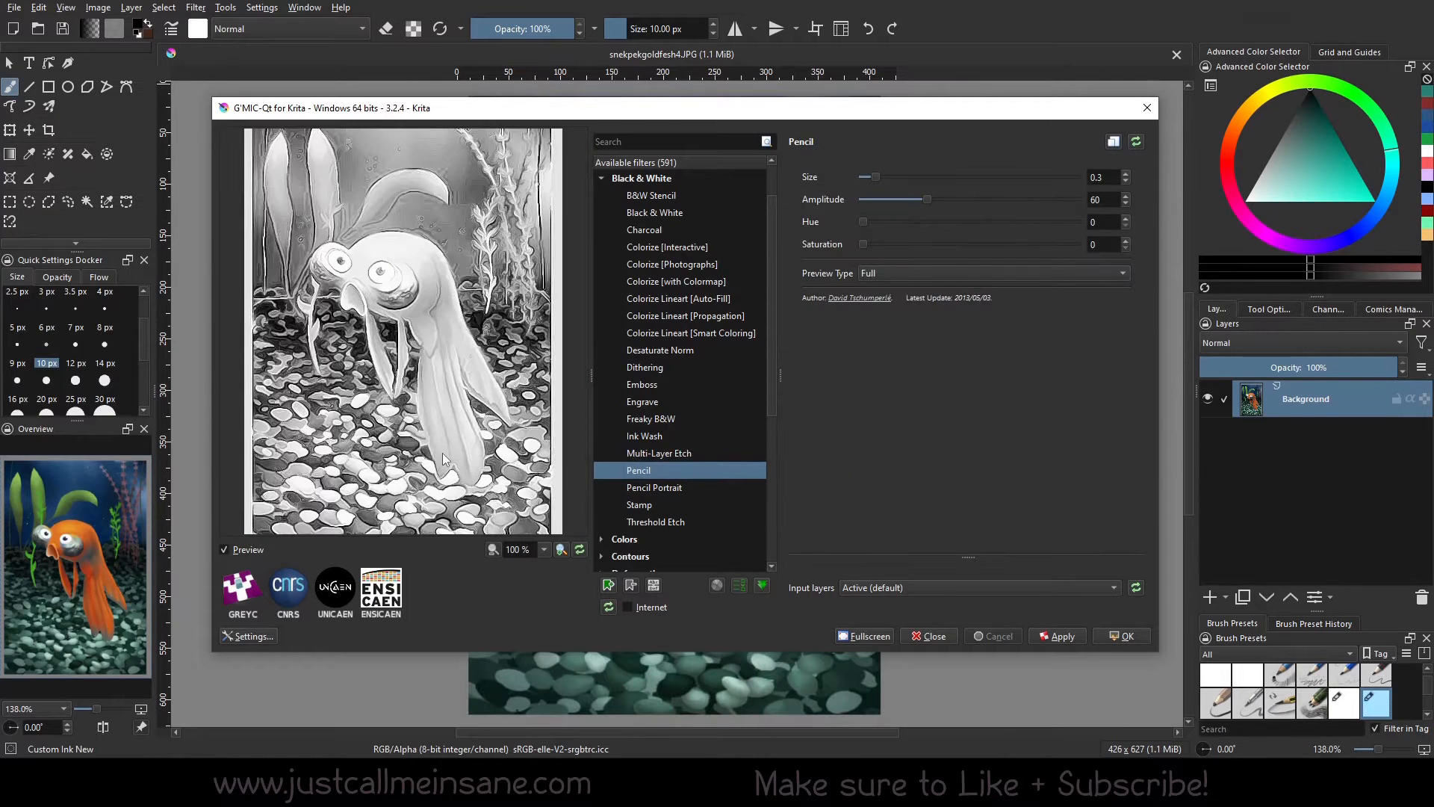
pyautogui.click(658, 487)
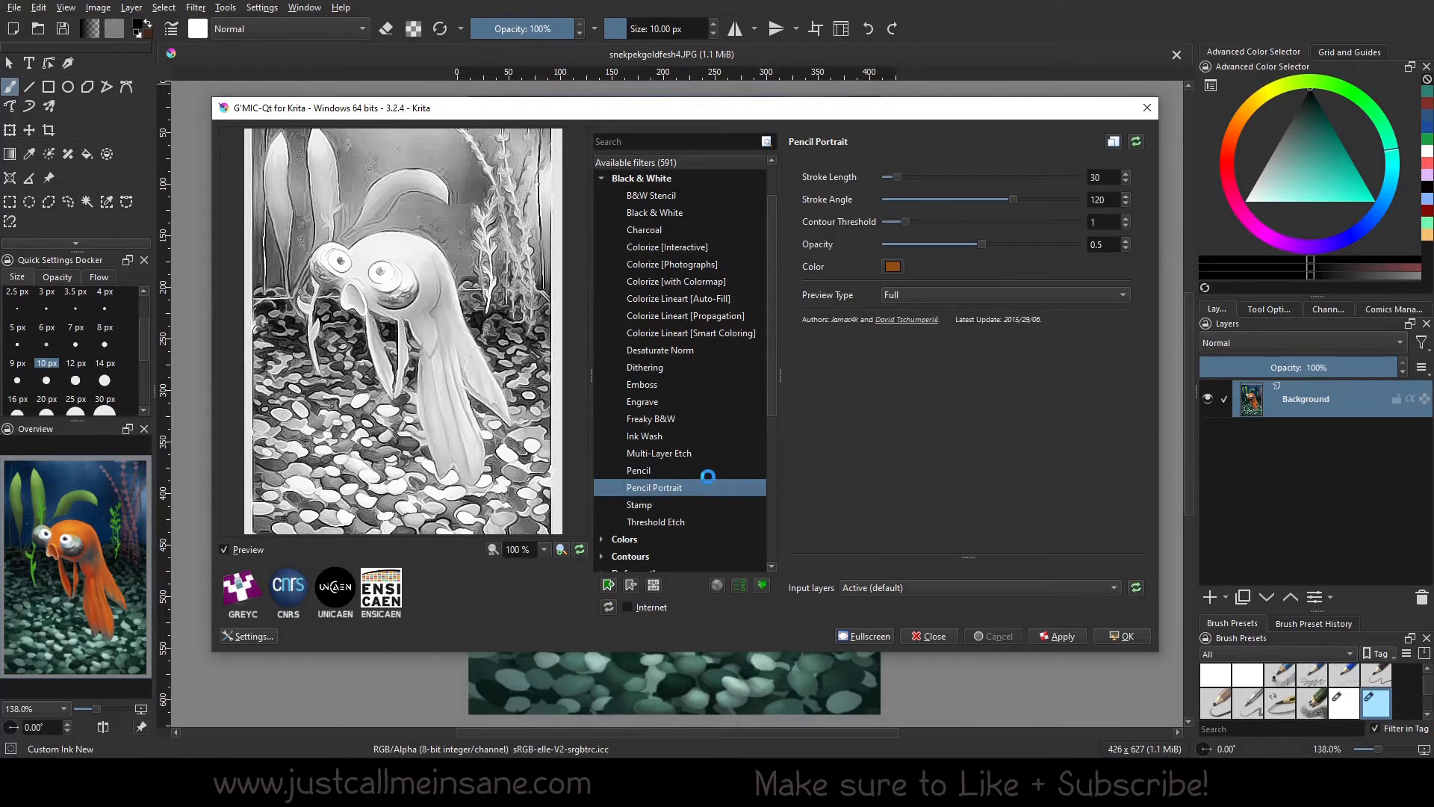
pyautogui.click(656, 506)
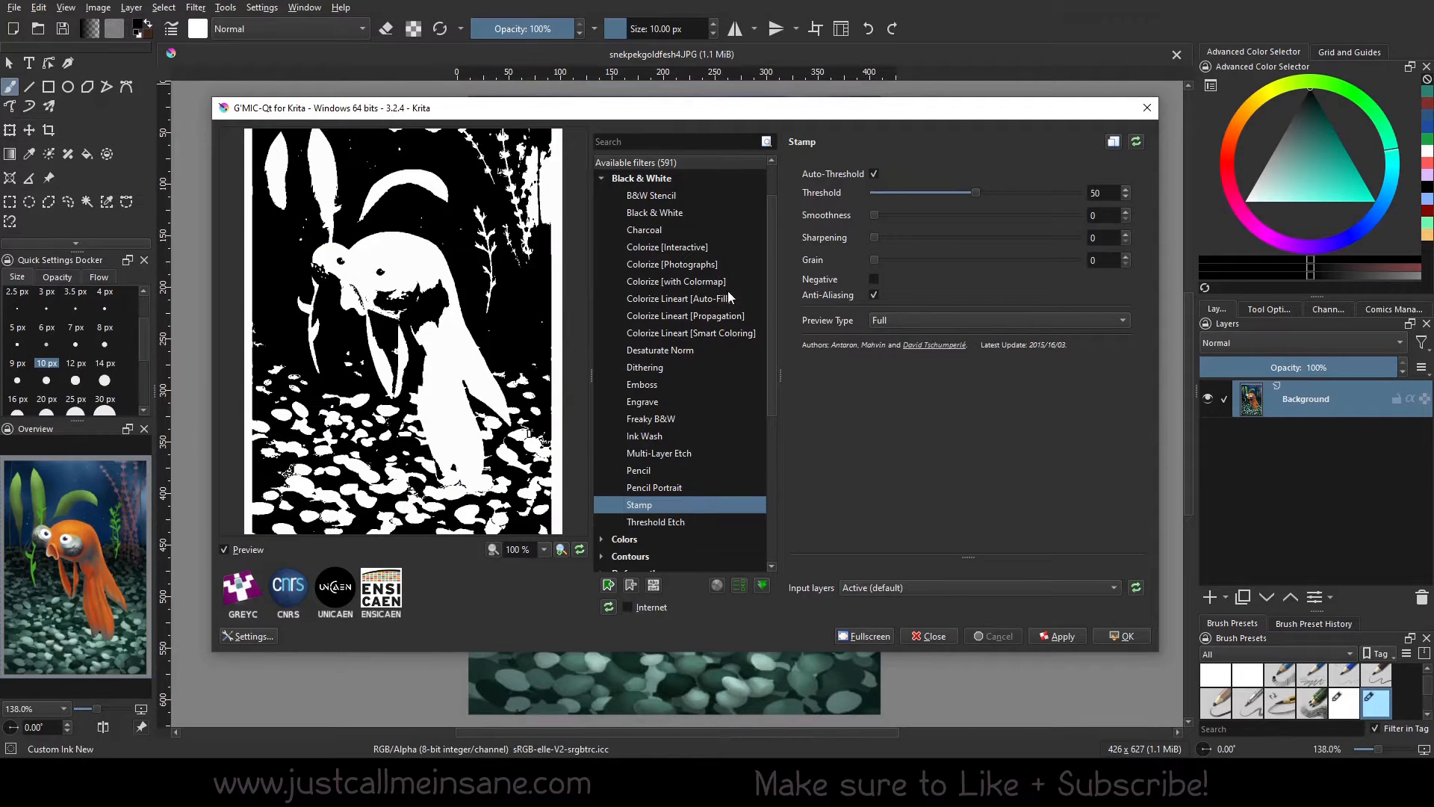
# - Preview the Threshold Etch filter with Threshold Low set to 38
pyautogui.scroll(-1, 689, 426)
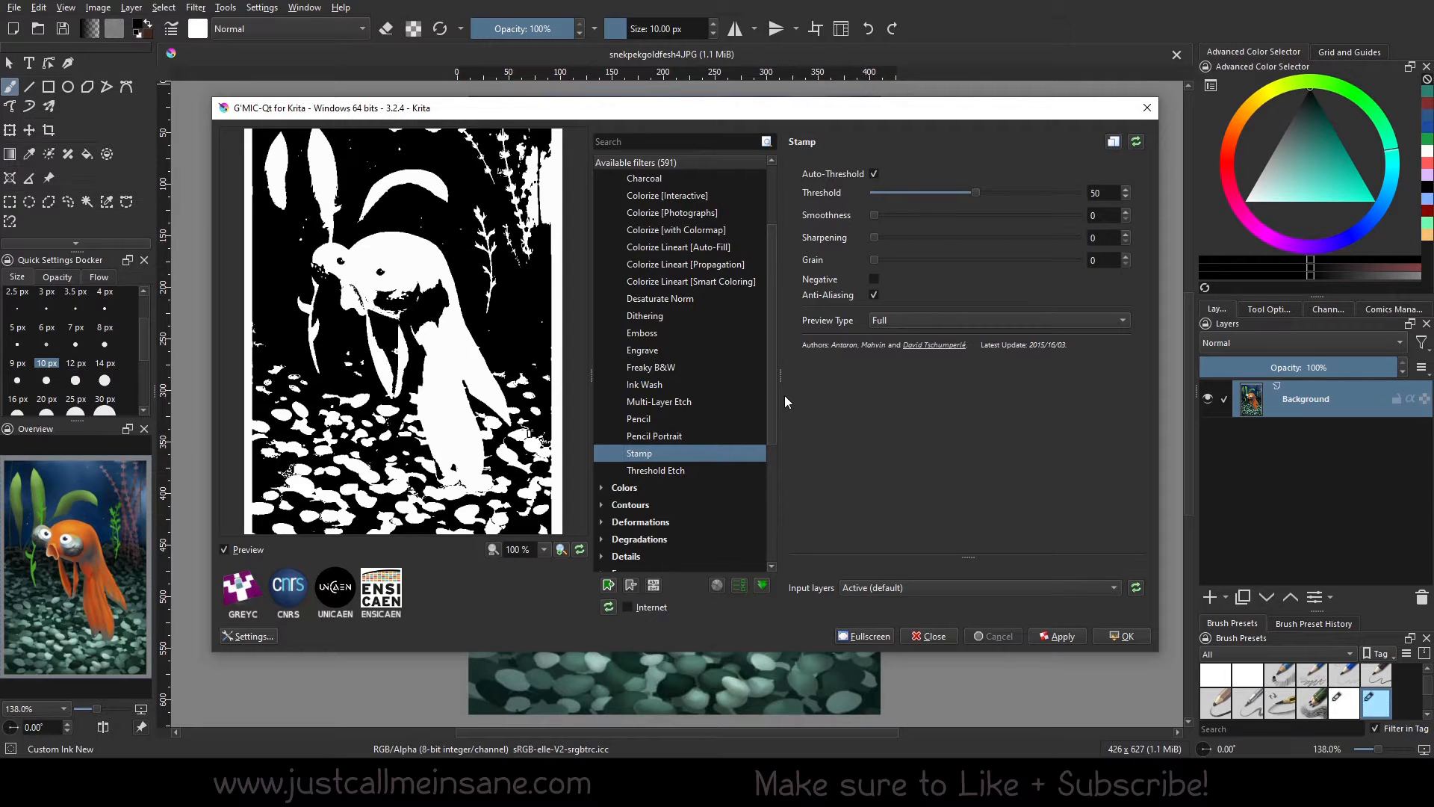
pyautogui.click(651, 472)
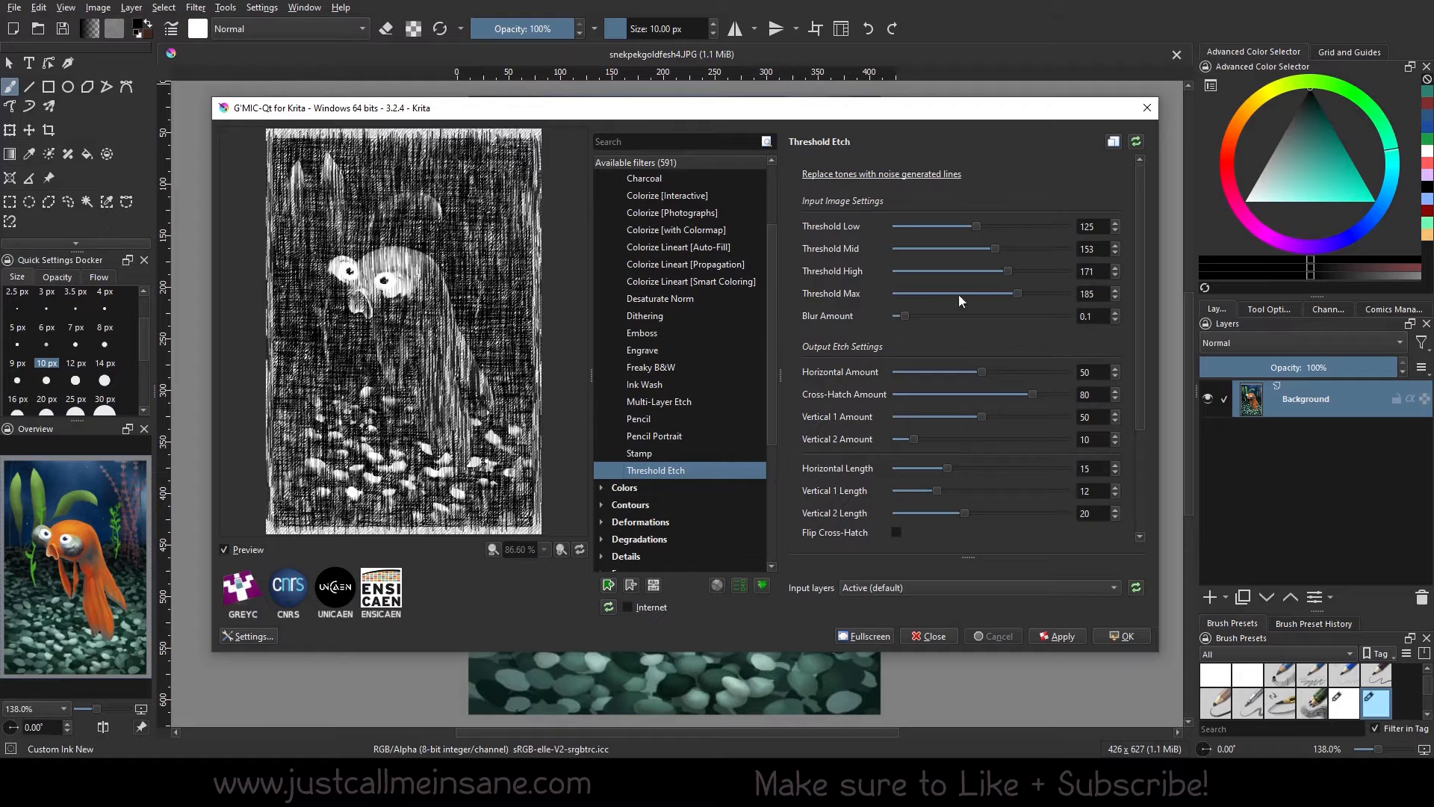
pyautogui.moveTo(966, 226); pyautogui.dragTo(939, 219)
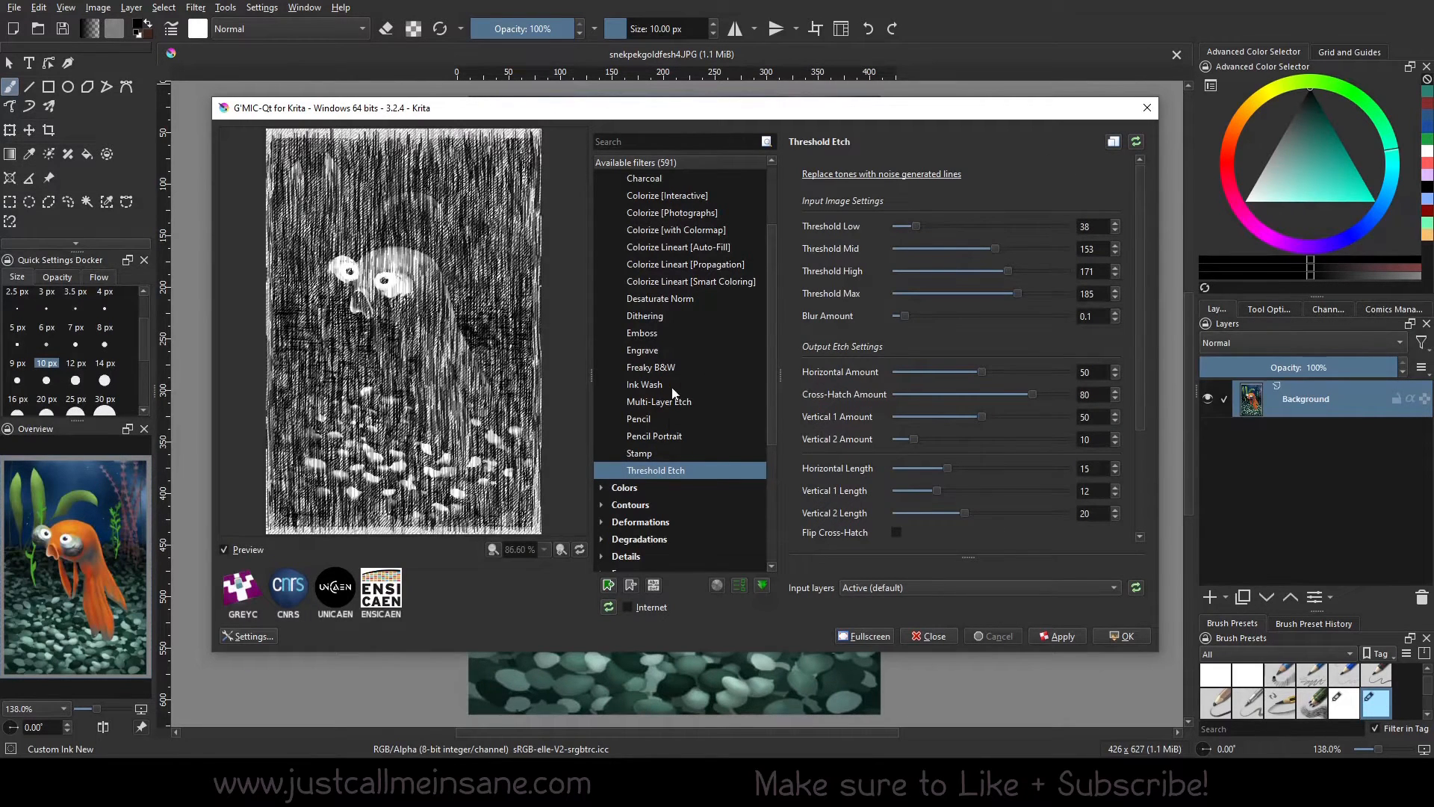
# - Collapse the Black & White category, expand Colors and look through its list of filters
pyautogui.scroll(2, 669, 418)
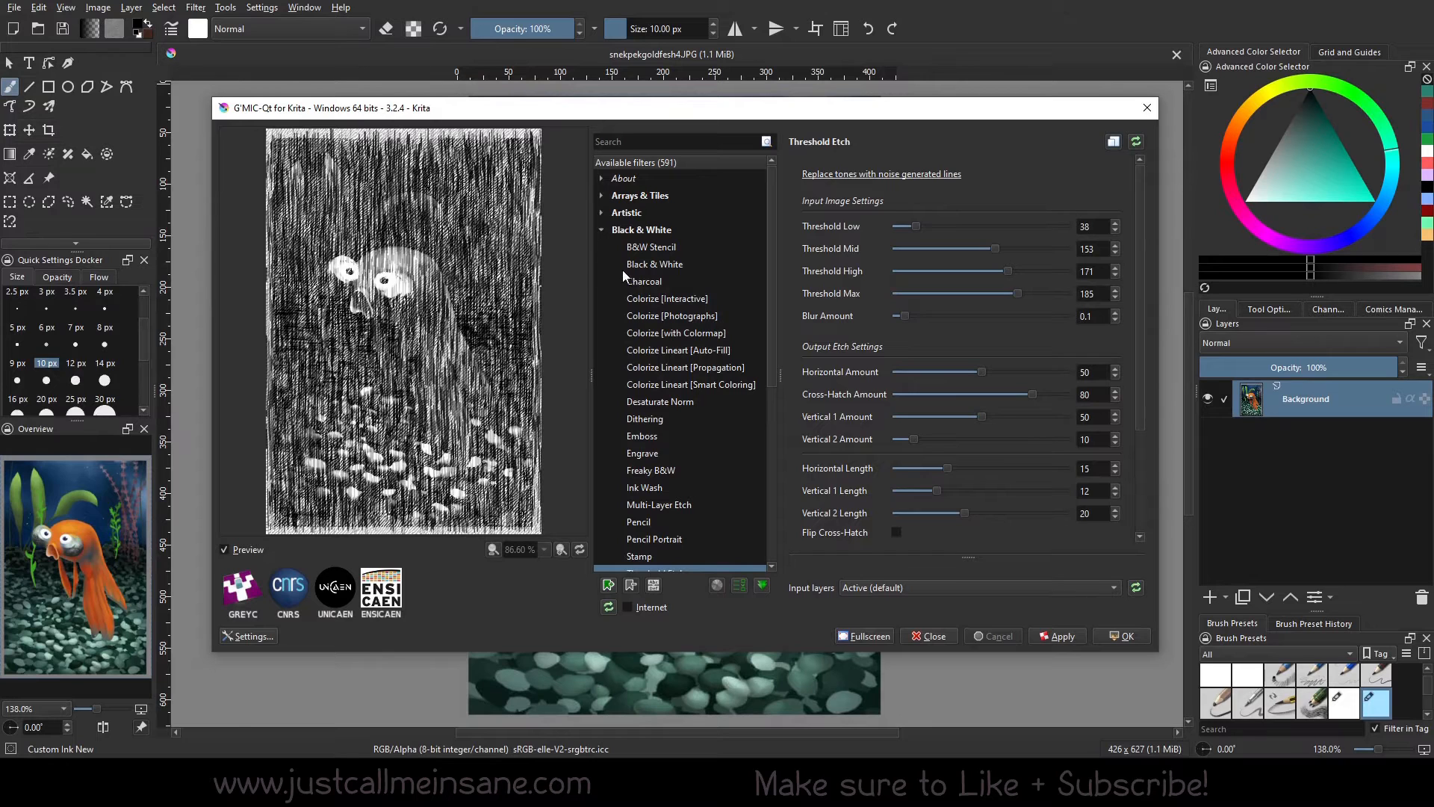
pyautogui.click(602, 231)
pyautogui.click(615, 249)
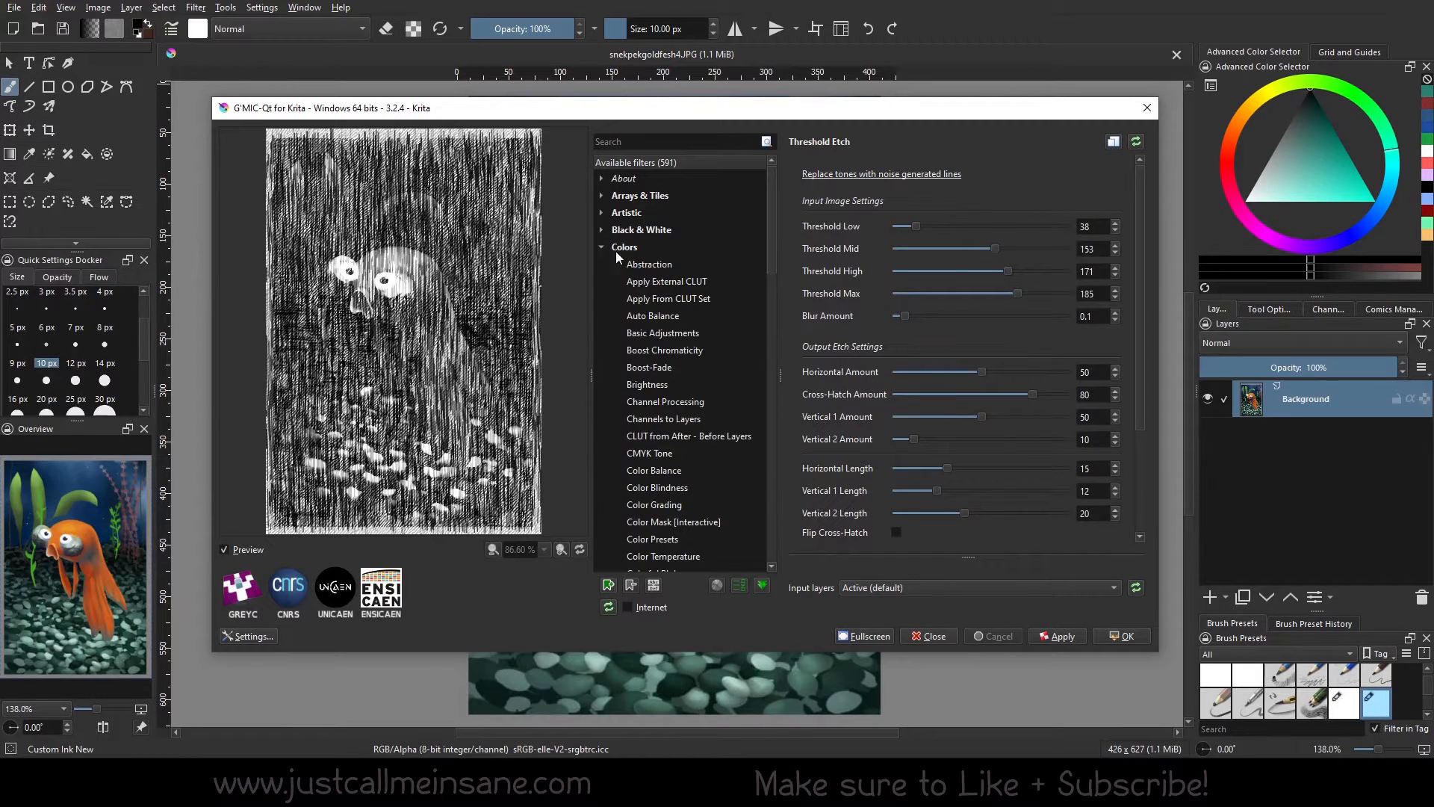
pyautogui.scroll(-16, 667, 402)
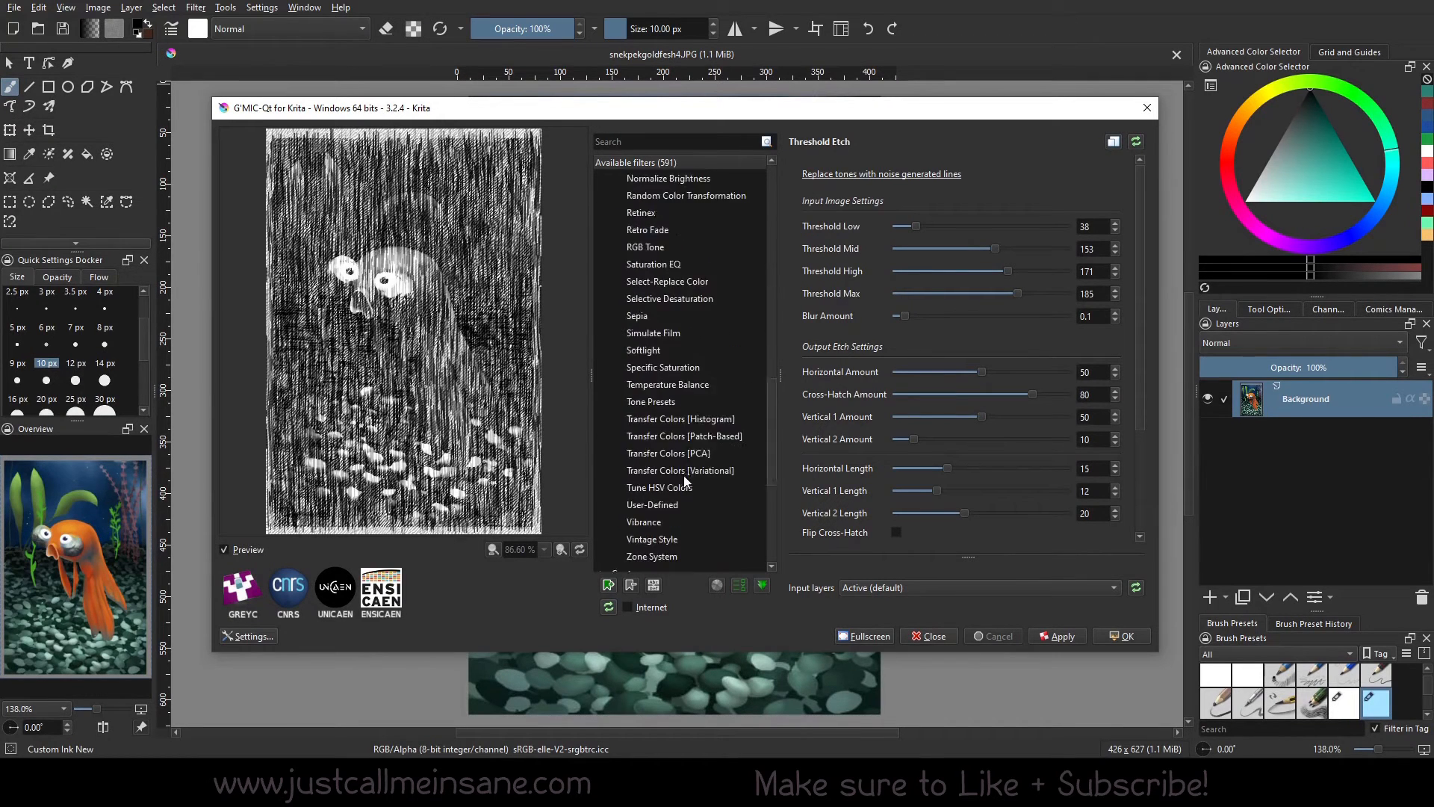
# - Preview the Brightness filter from the Colors category with its Amount raised to 219
pyautogui.scroll(16, 695, 500)
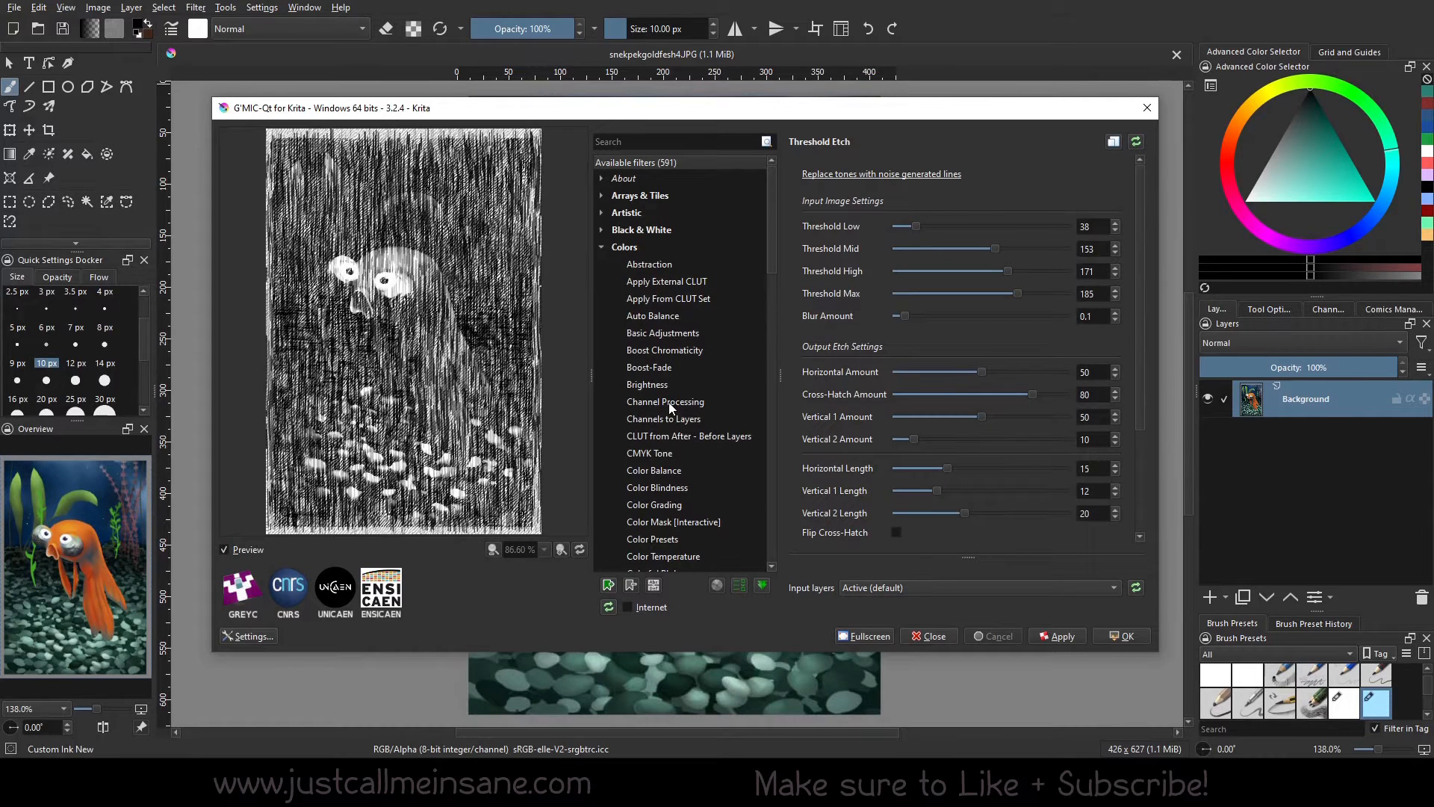
pyautogui.click(714, 384)
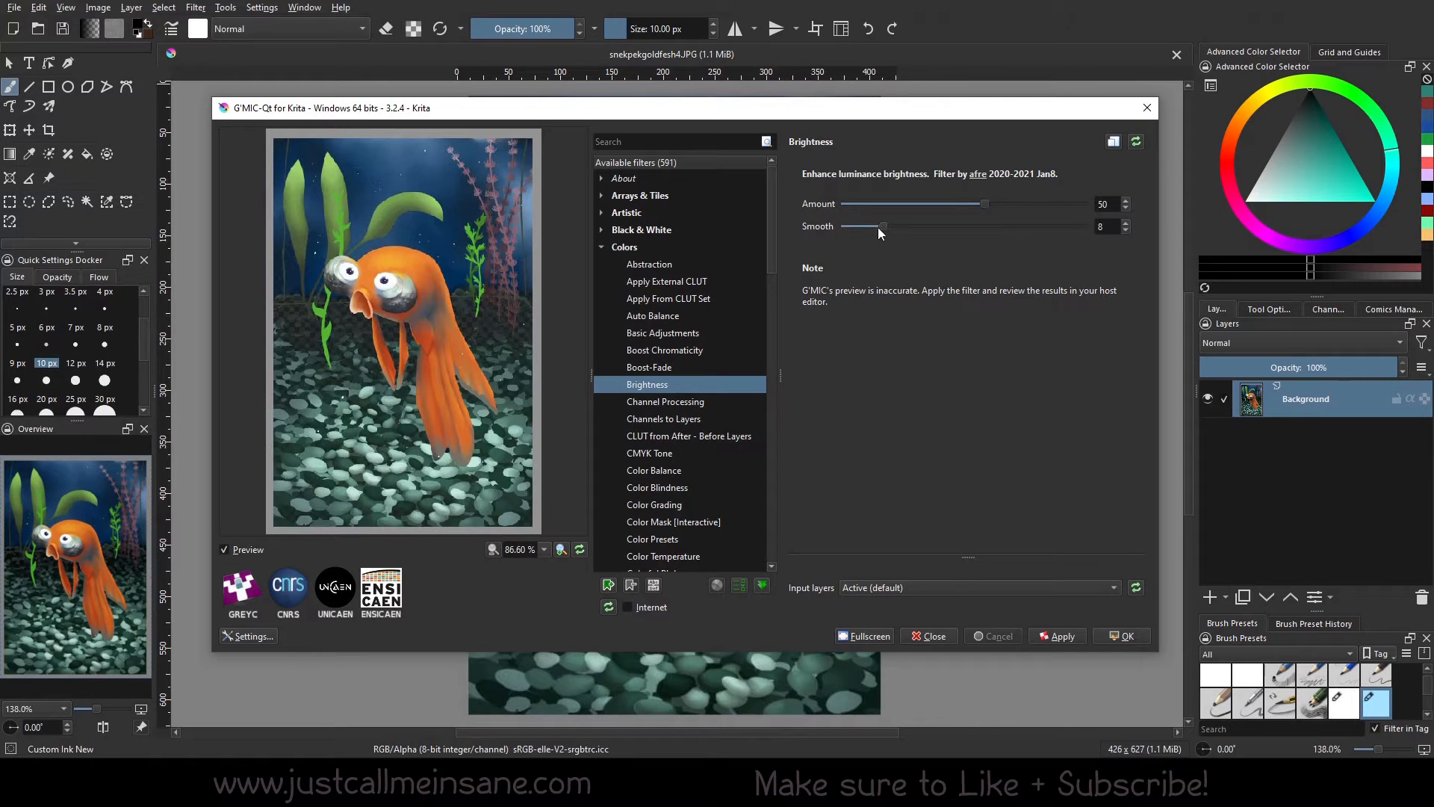
pyautogui.moveTo(986, 207); pyautogui.dragTo(1052, 203)
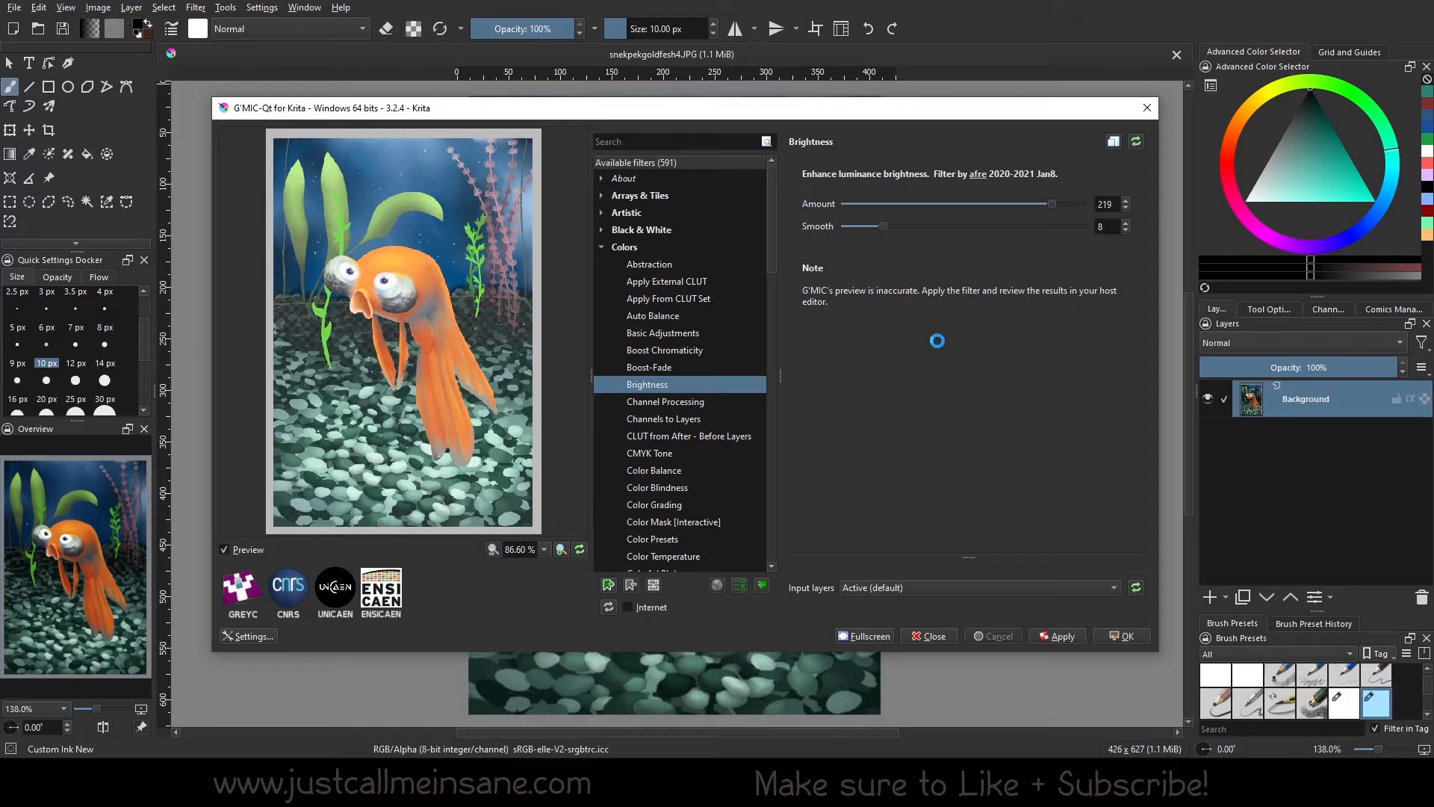
# - Preview the Basic Adjustments and Auto Balance filters with their default settings
pyautogui.click(711, 333)
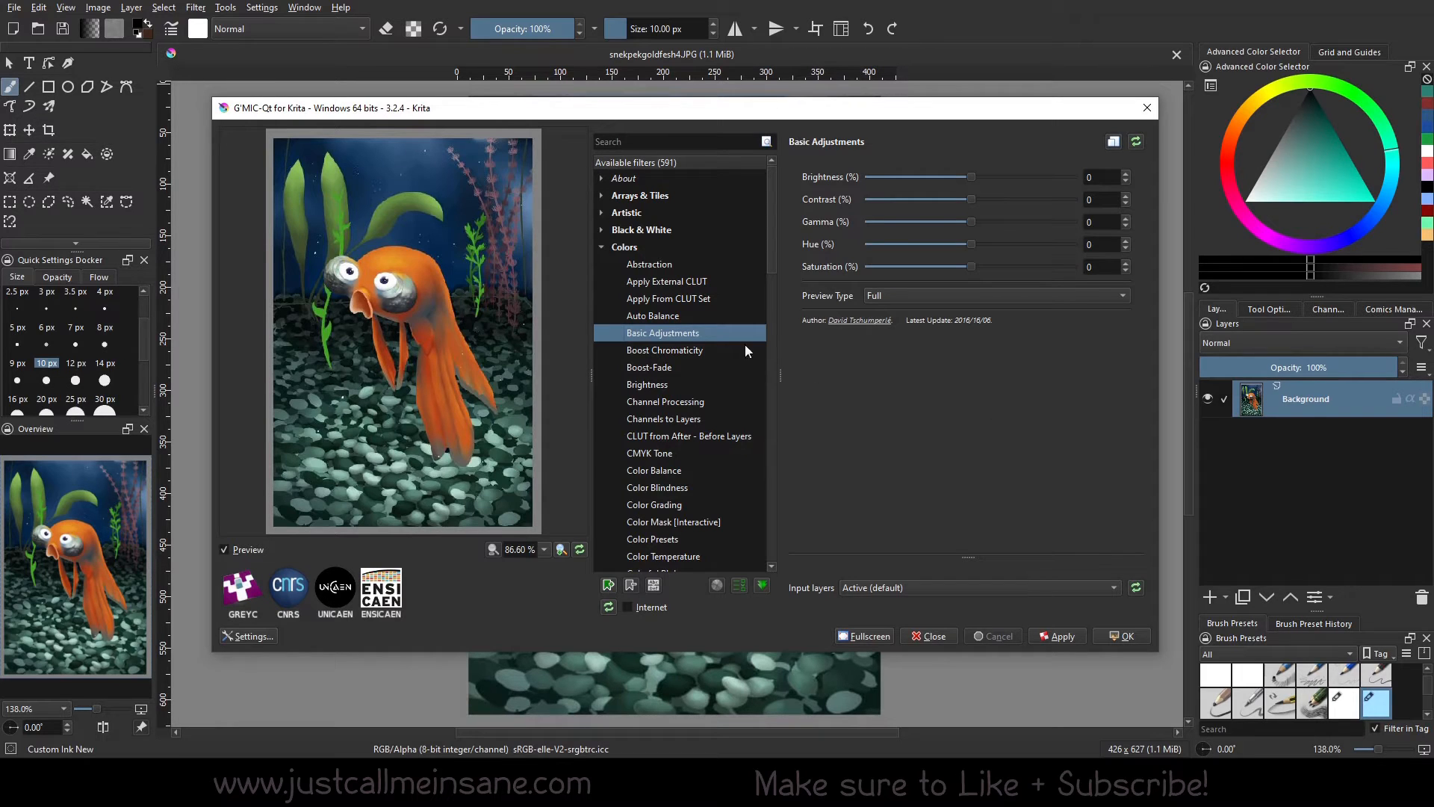
pyautogui.click(700, 314)
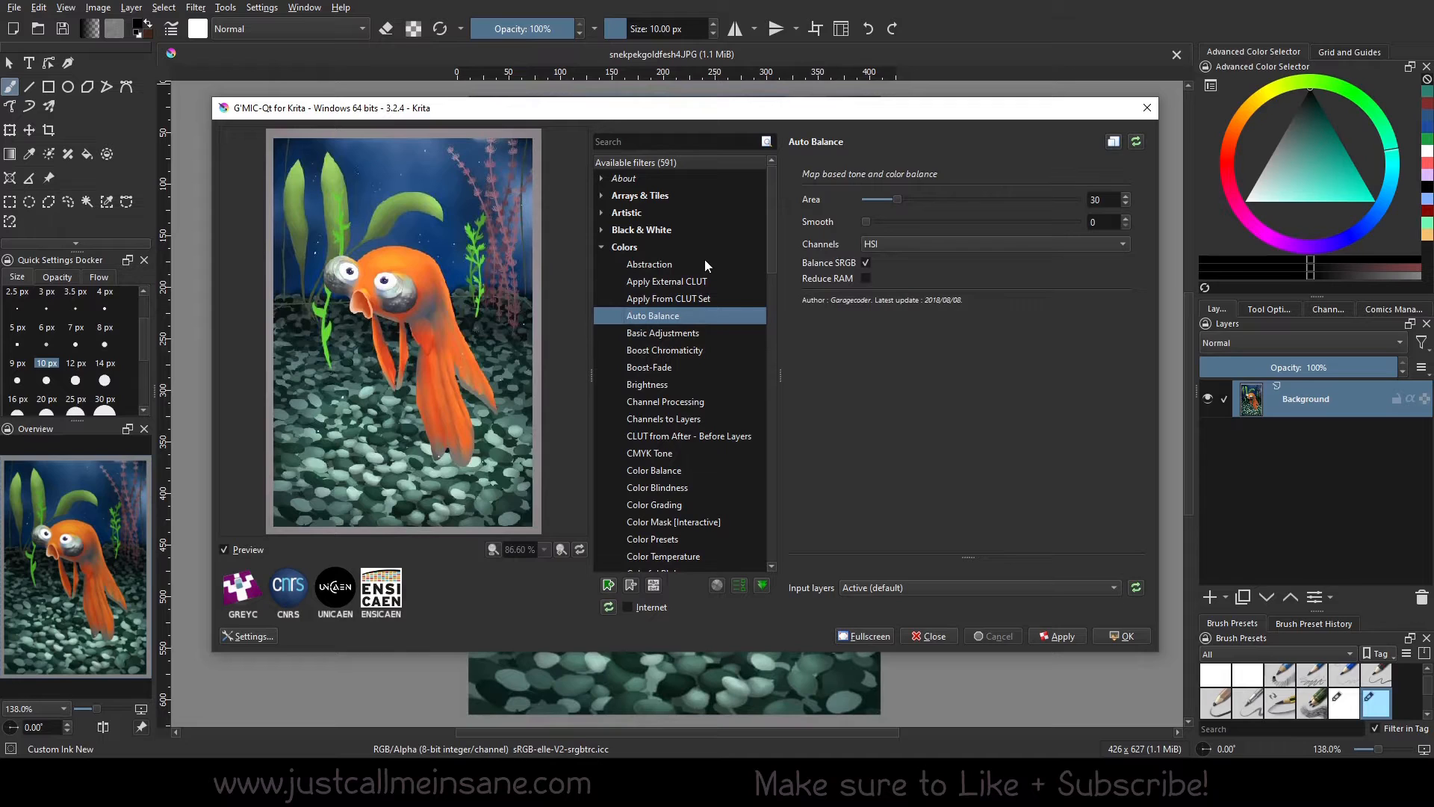
pyautogui.scroll(-1, 729, 478)
pyautogui.scroll(1, 729, 478)
# - In the Basic Adjustments filter, set Hue to 2.6 and Saturation to -12
pyautogui.click(705, 334)
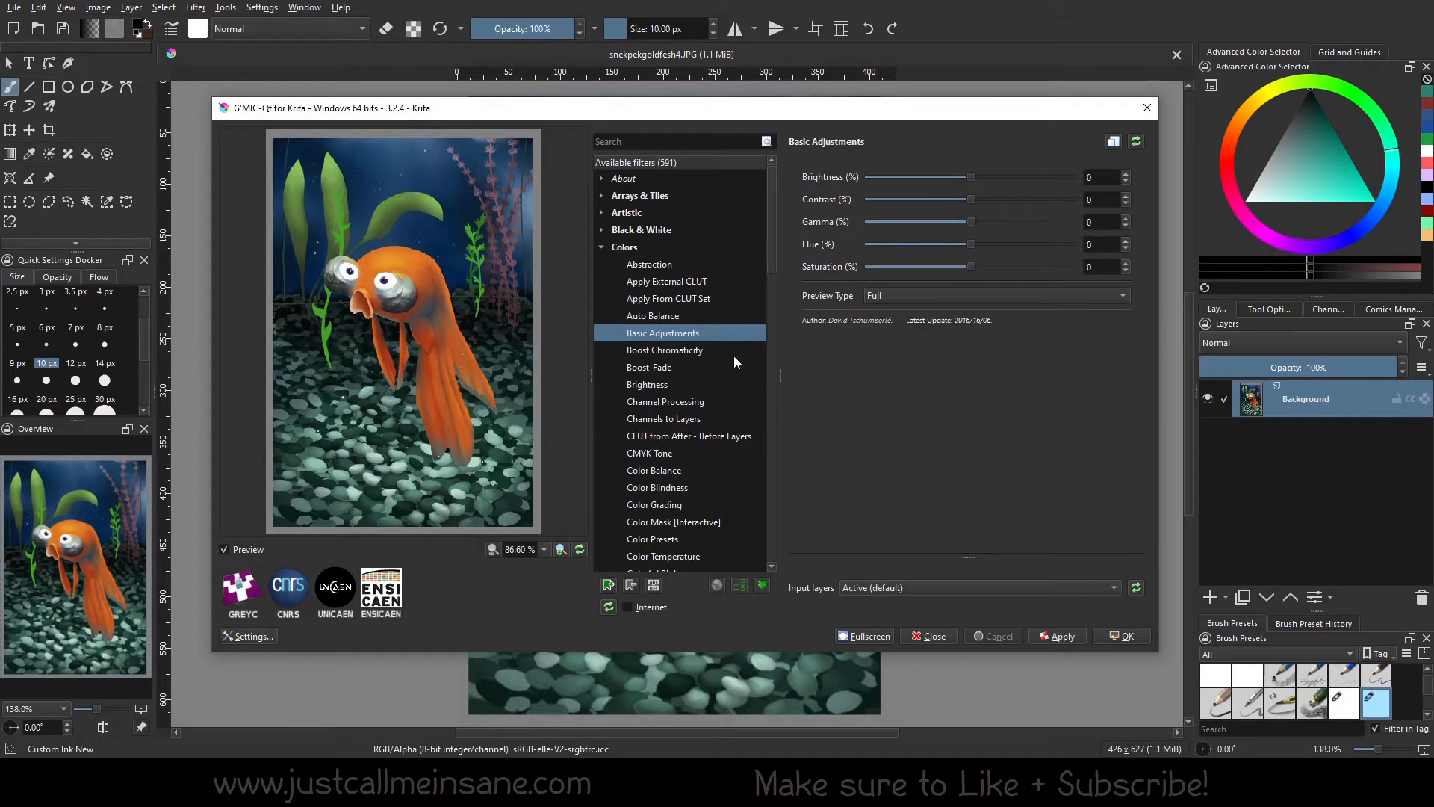
pyautogui.moveTo(973, 245); pyautogui.dragTo(977, 247)
pyautogui.moveTo(965, 266); pyautogui.dragTo(956, 266)
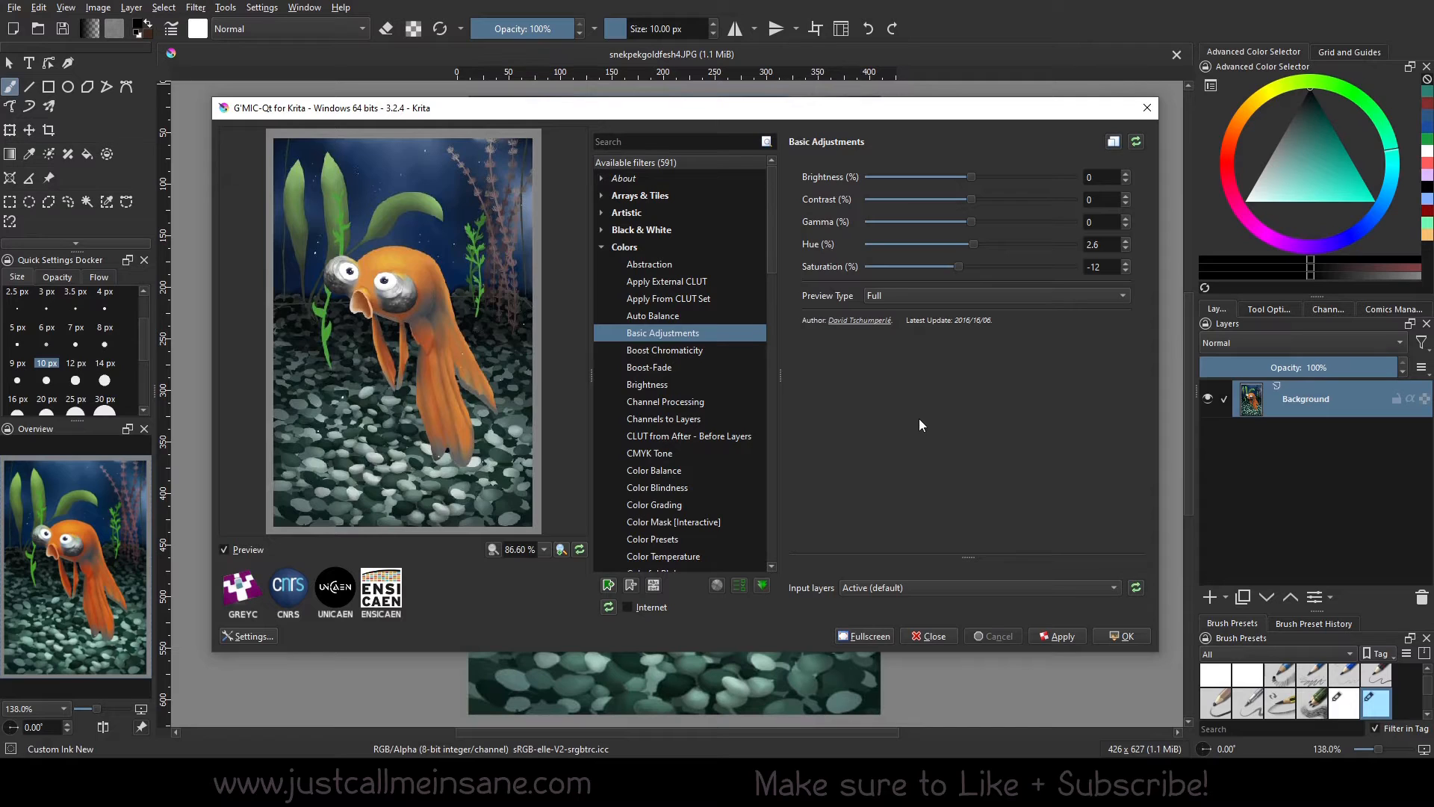
# - Preview the Abstraction filter, and in CMYK Tone set the cyan adjustment for A Lot of Yellow to -75
pyautogui.click(658, 266)
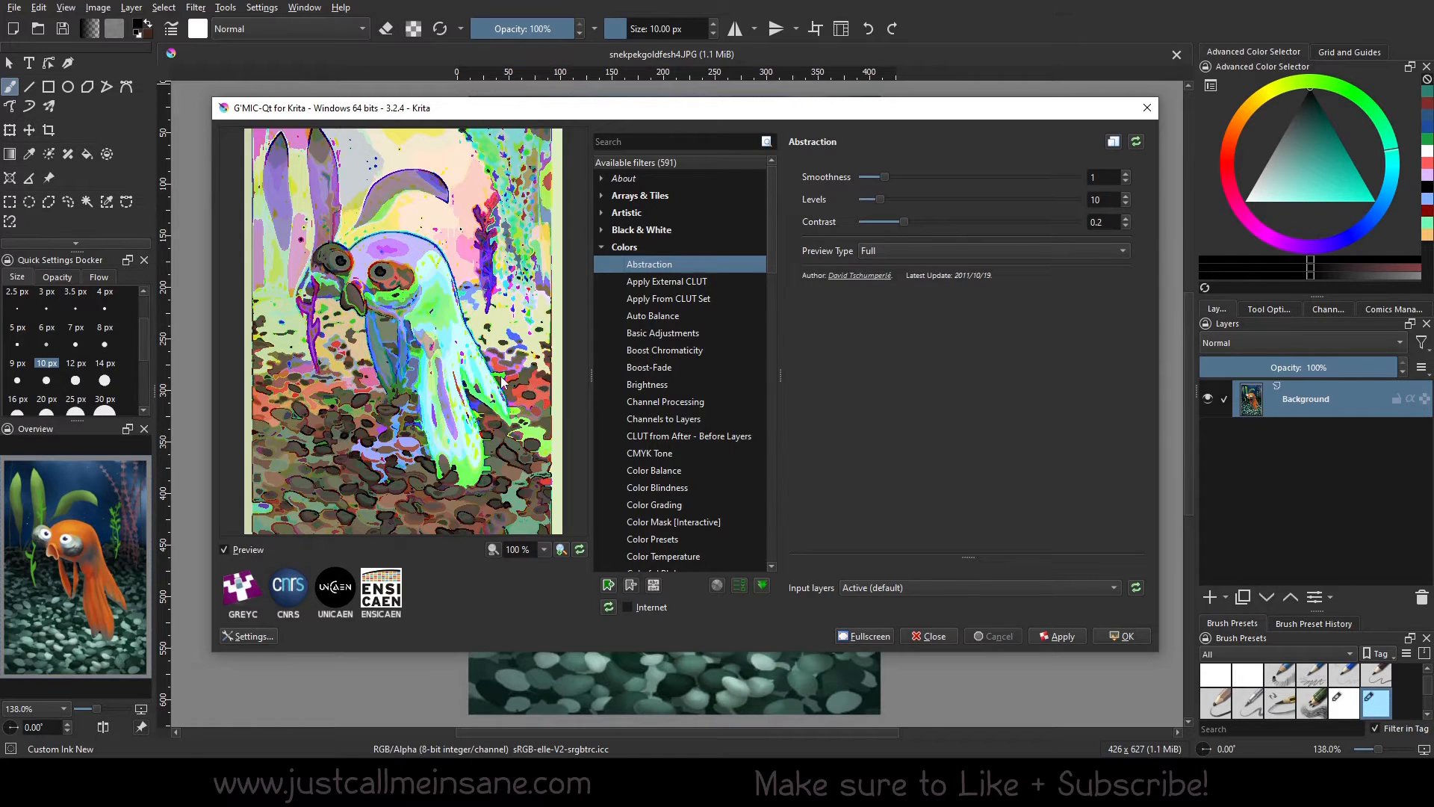
pyautogui.click(688, 456)
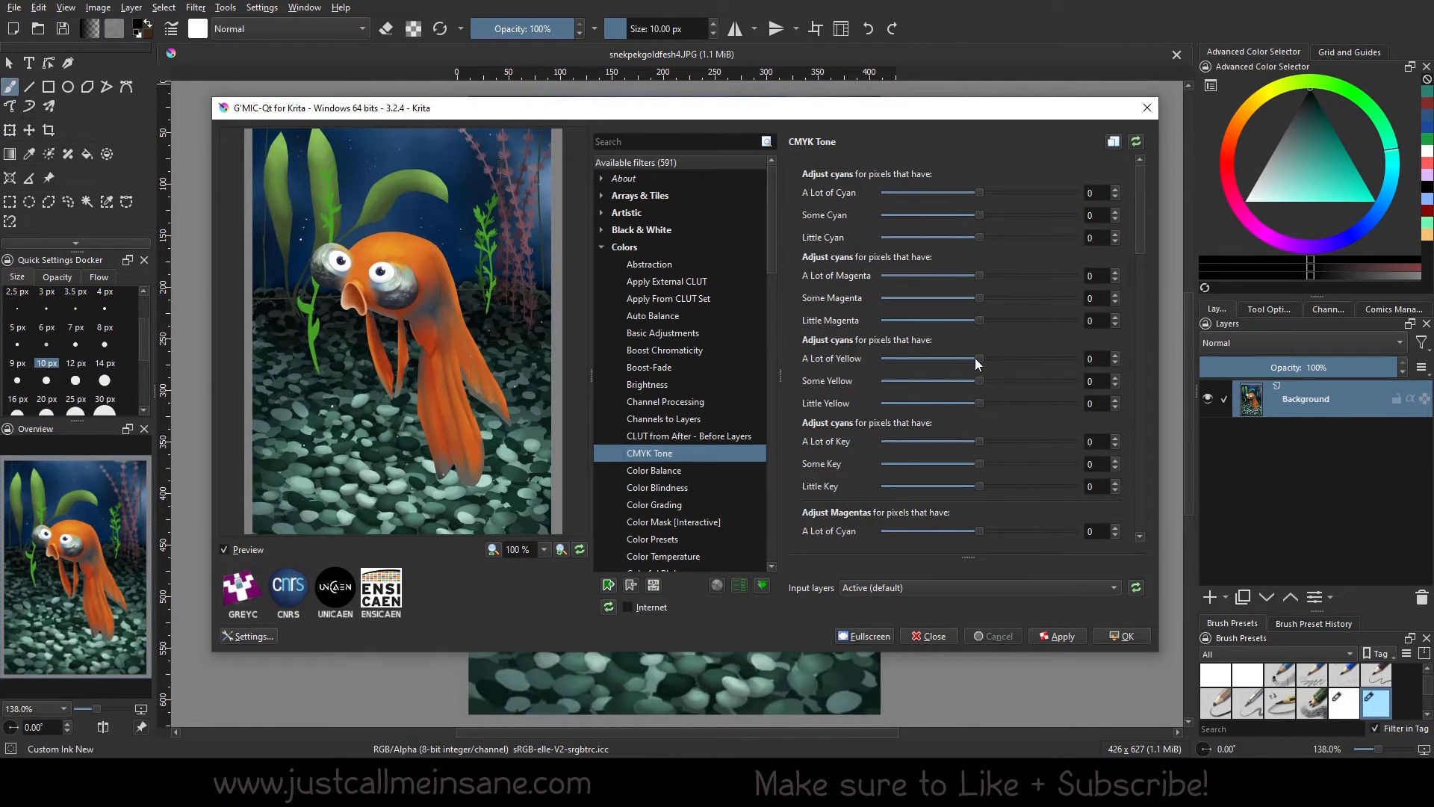
pyautogui.moveTo(975, 357); pyautogui.dragTo(947, 357)
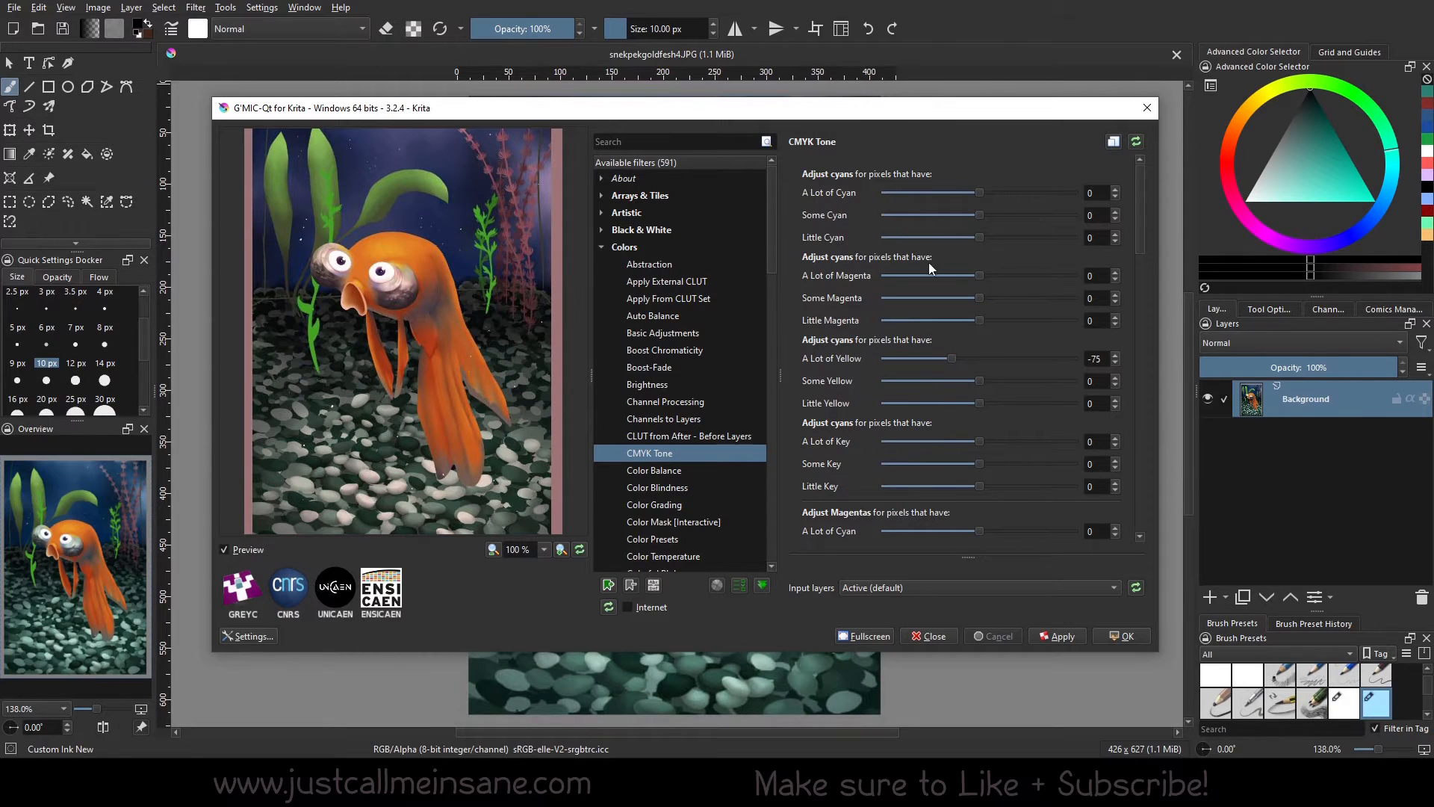
# - Preview the Color Temperature filter and open the Colorful Blobs filter
pyautogui.scroll(-2, 709, 416)
pyautogui.click(665, 453)
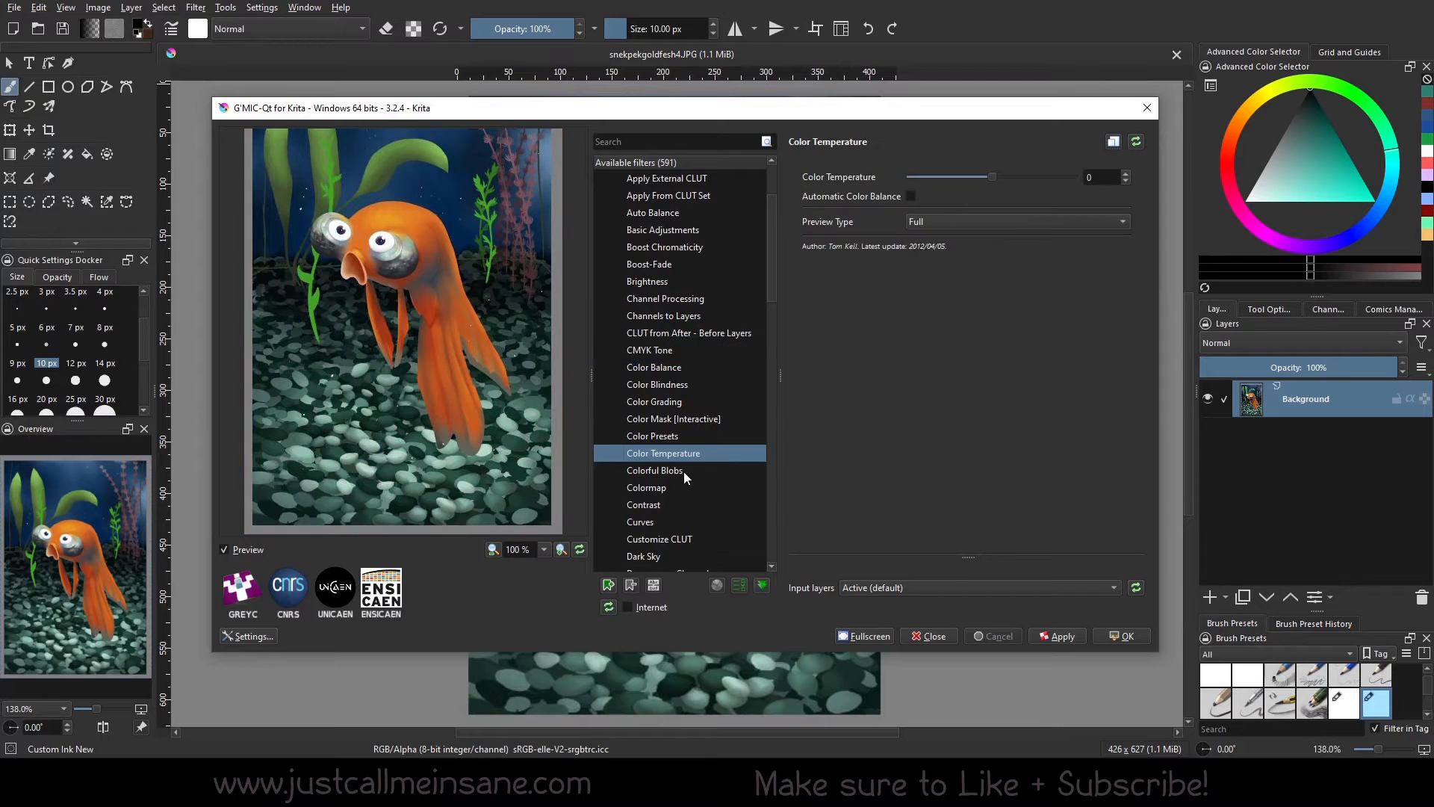
pyautogui.click(683, 472)
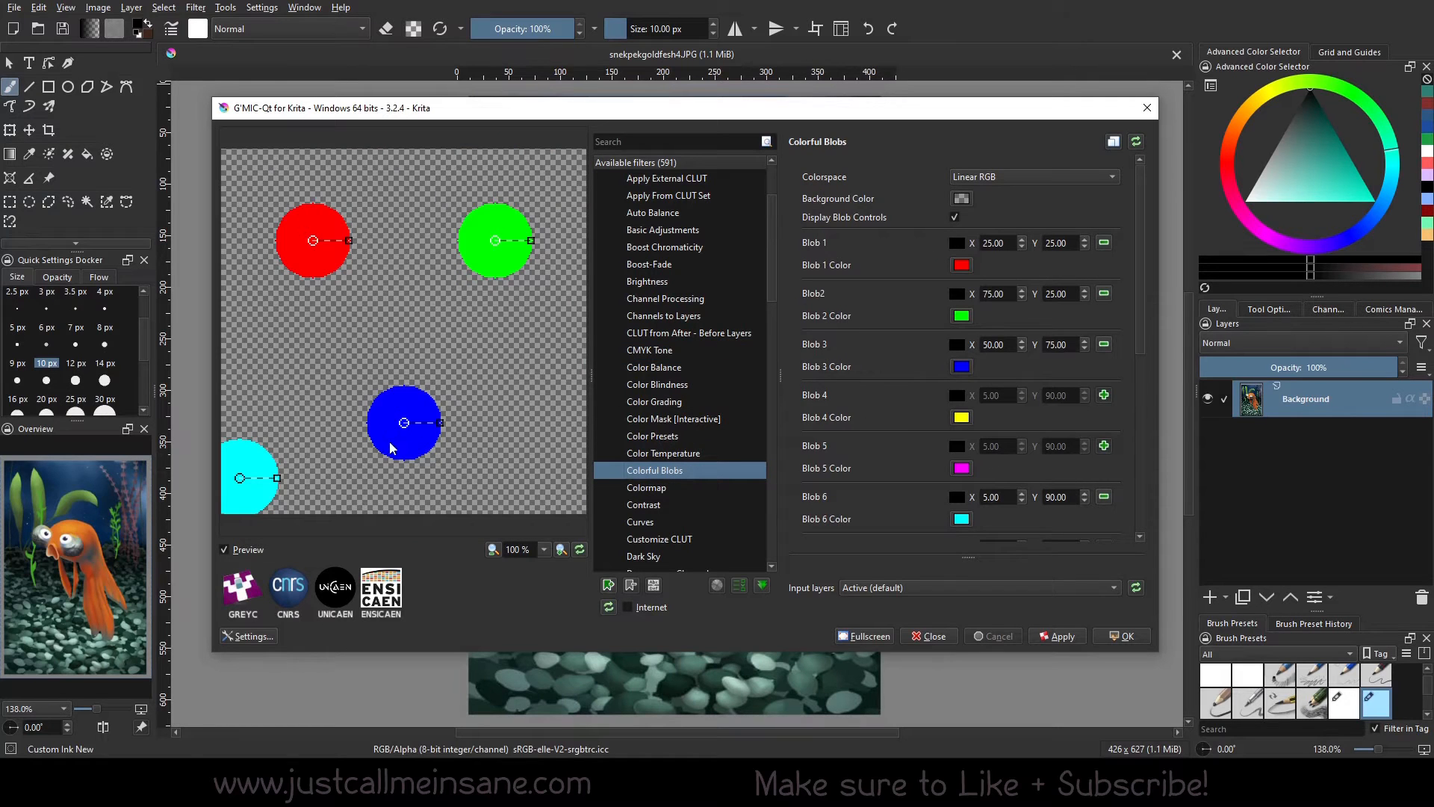
# - Reposition the blue and cyan blobs closer to the middle of the Colorful Blobs preview, and review the remaining blob settings
pyautogui.moveTo(248, 456); pyautogui.dragTo(410, 402)
pyautogui.scroll(-5, 972, 509)
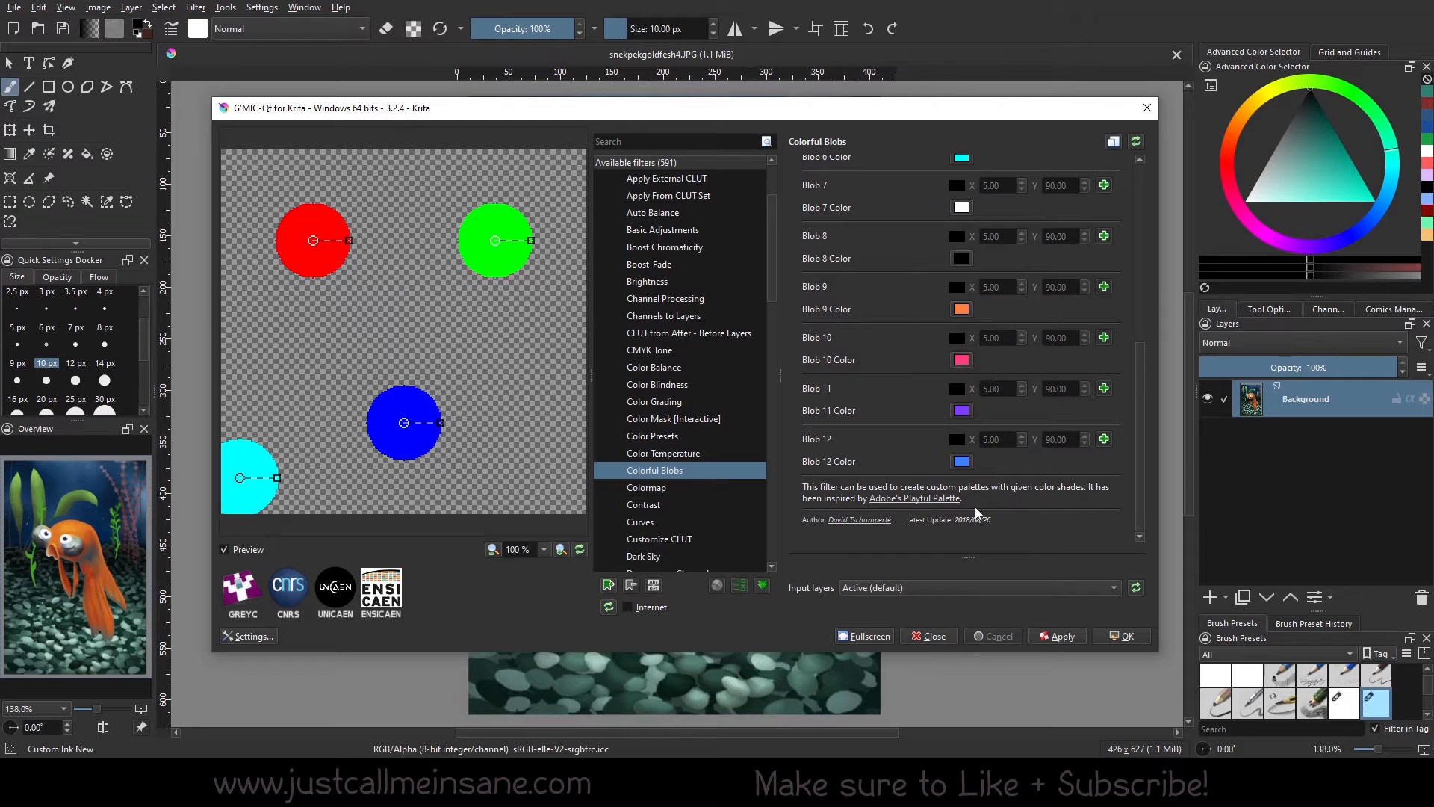
pyautogui.moveTo(405, 423); pyautogui.dragTo(451, 362)
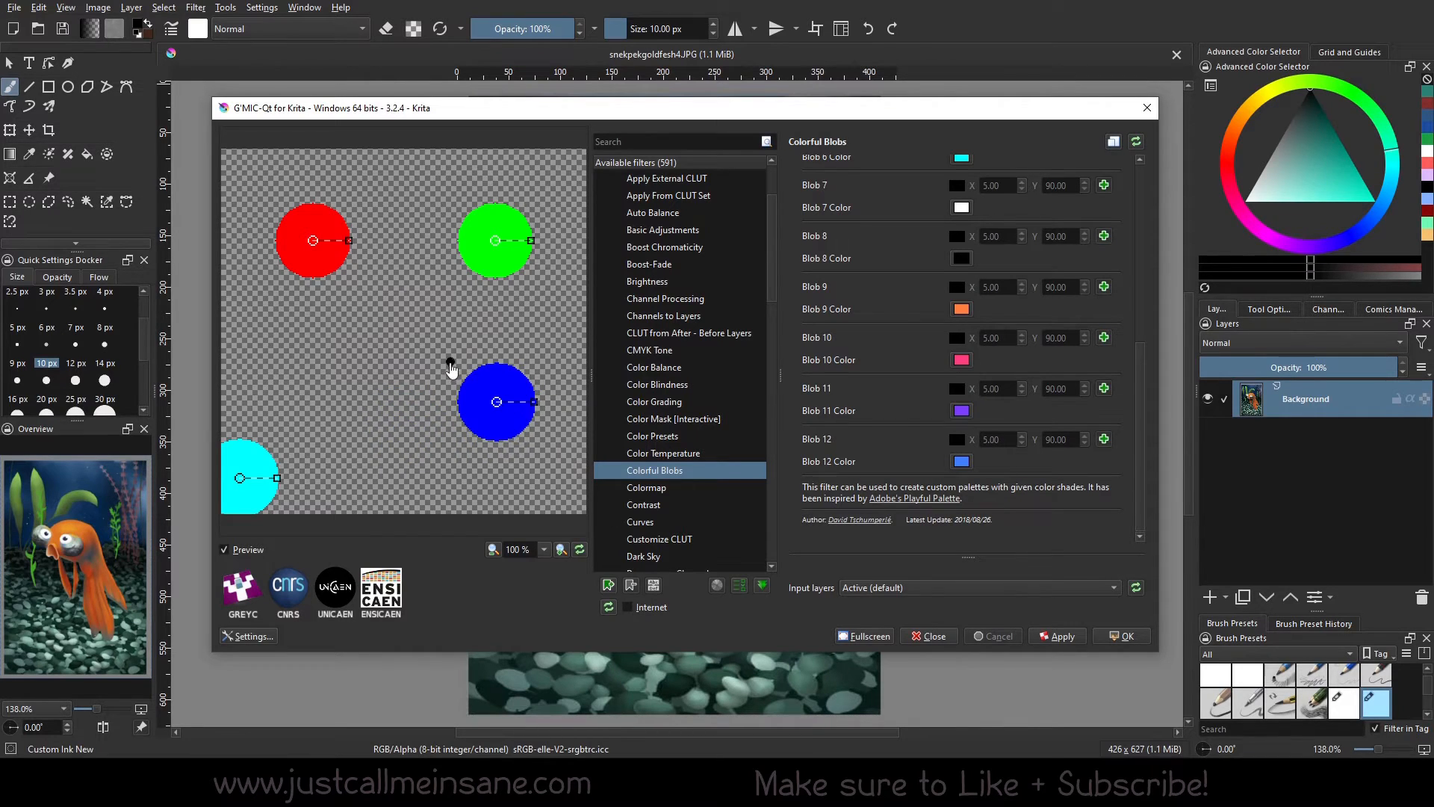
pyautogui.moveTo(245, 478); pyautogui.dragTo(283, 425)
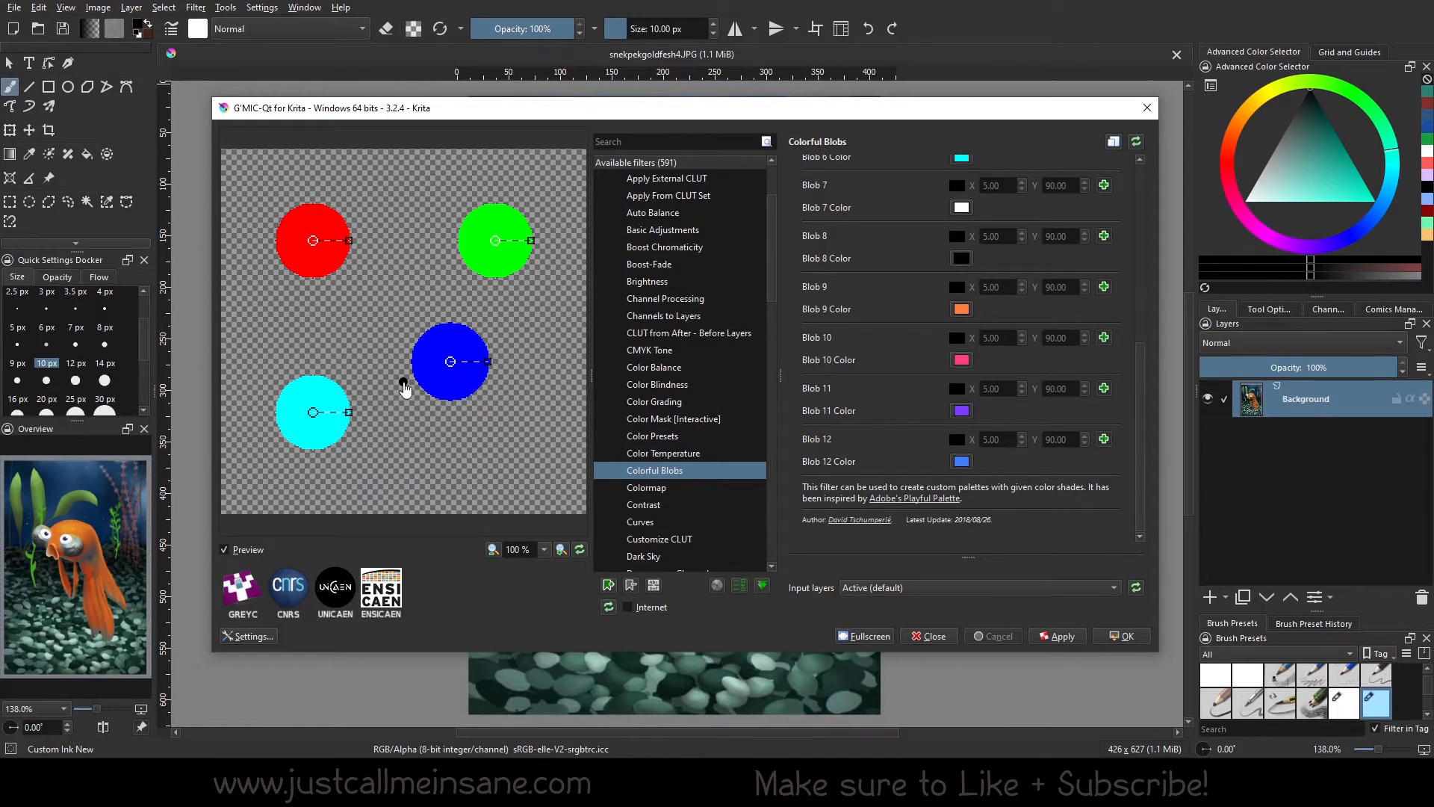
# - Move the cyan, green and red blobs toward the blue one so all four merge near the middle of the preview
pyautogui.moveTo(313, 412); pyautogui.dragTo(409, 383)
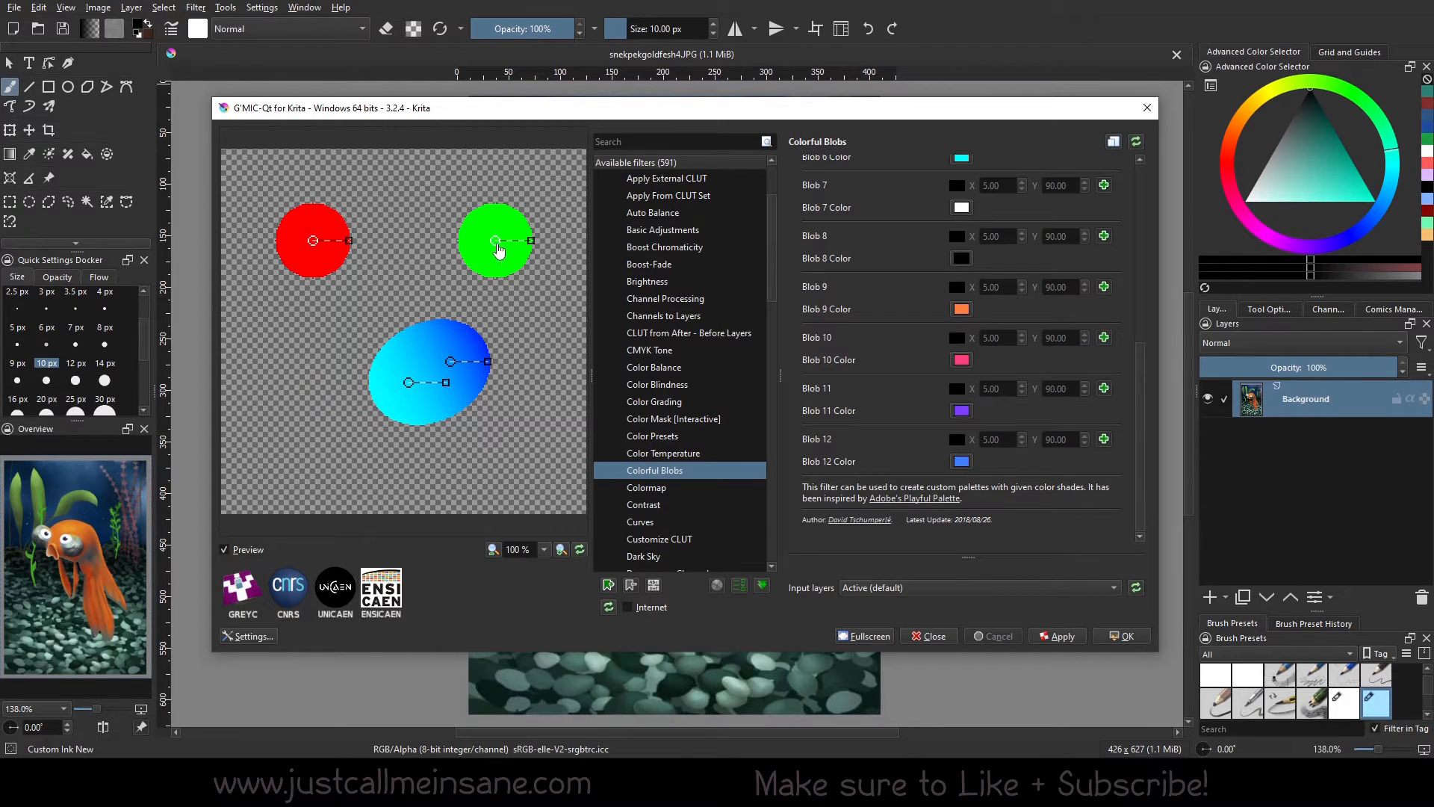
pyautogui.moveTo(496, 240); pyautogui.dragTo(436, 313)
pyautogui.moveTo(313, 240); pyautogui.dragTo(363, 312)
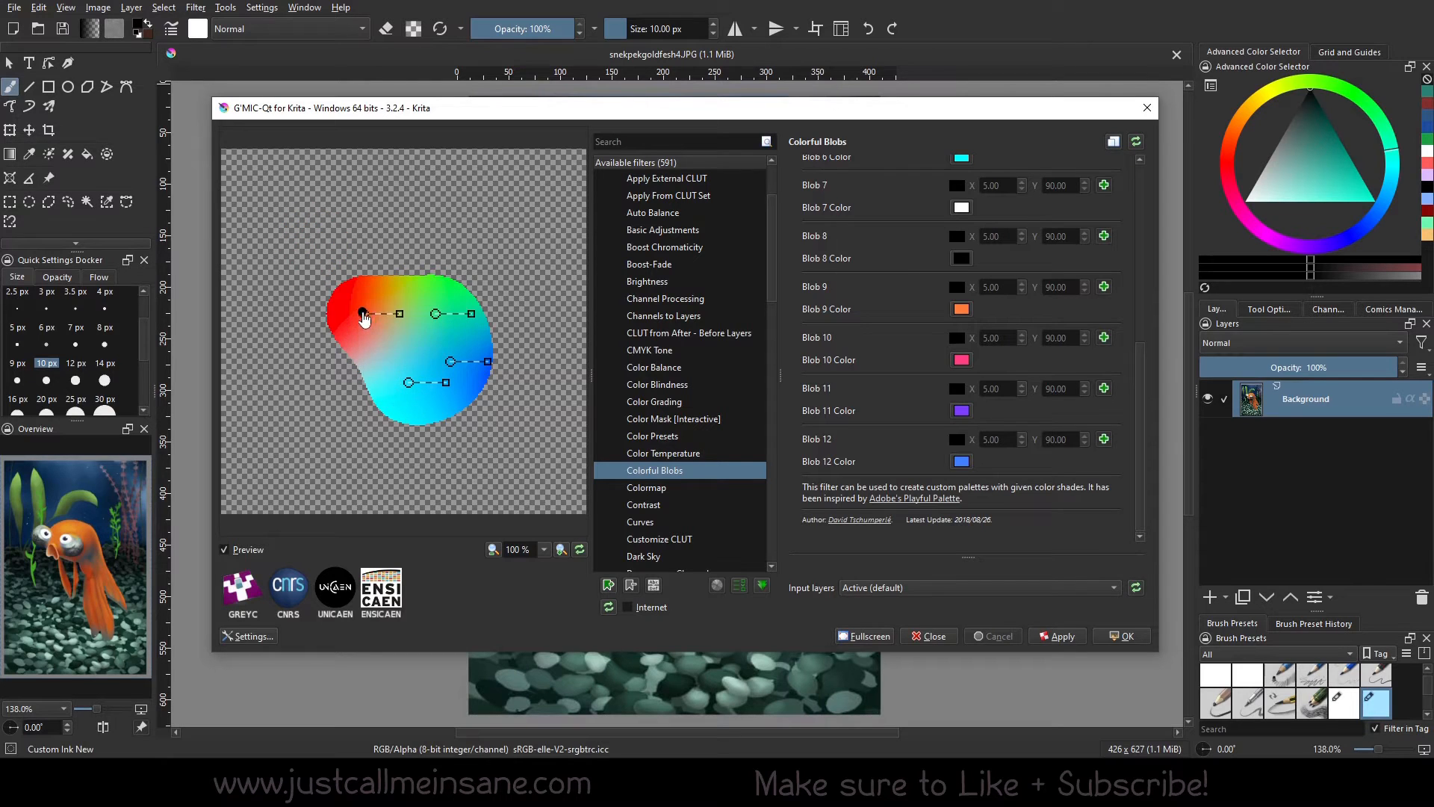
# - Enable Blob 10 in Colorful Blobs and move the pink blob next to the merged group, at about X 34.82, Y 71.77
pyautogui.click(1104, 337)
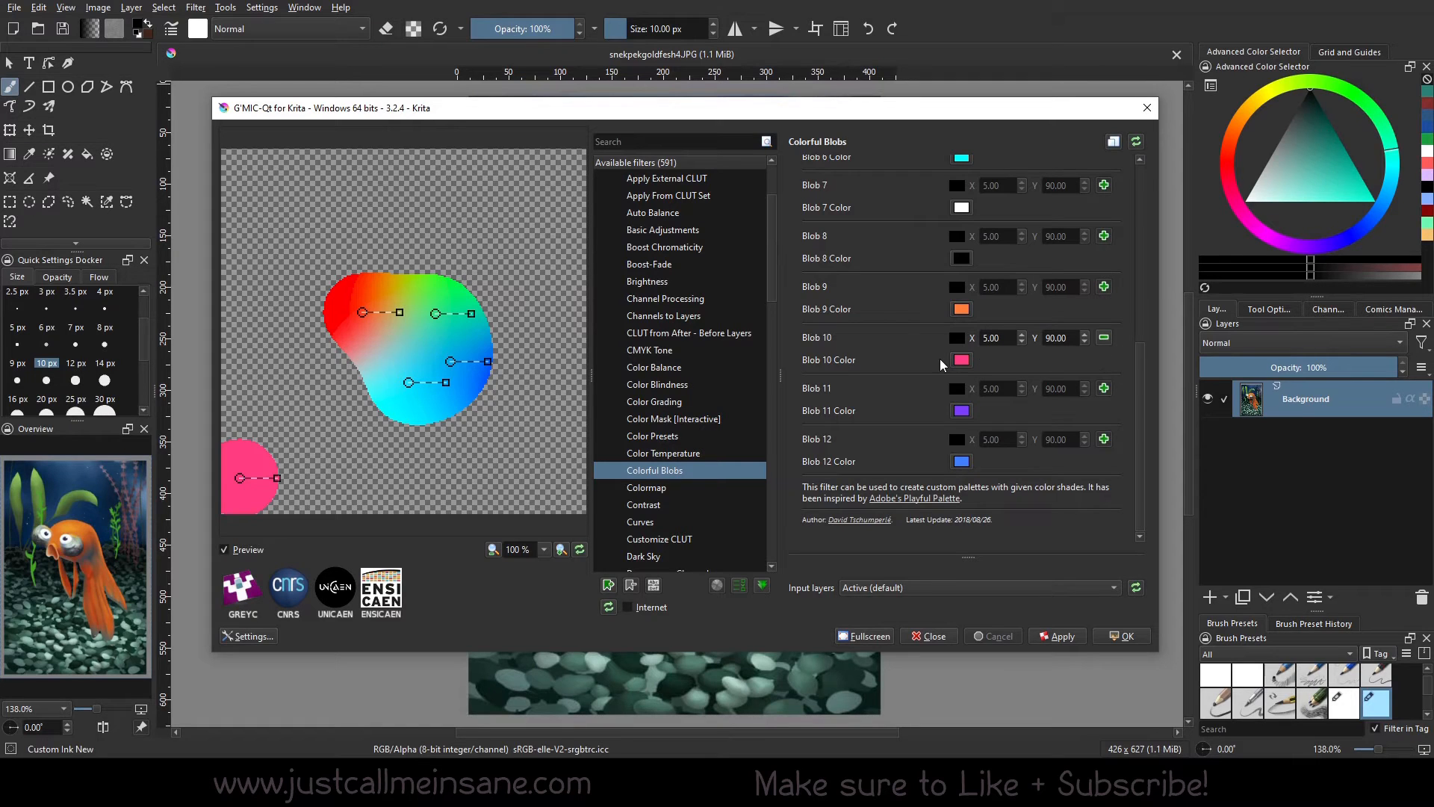
pyautogui.click(1103, 338)
pyautogui.click(1104, 338)
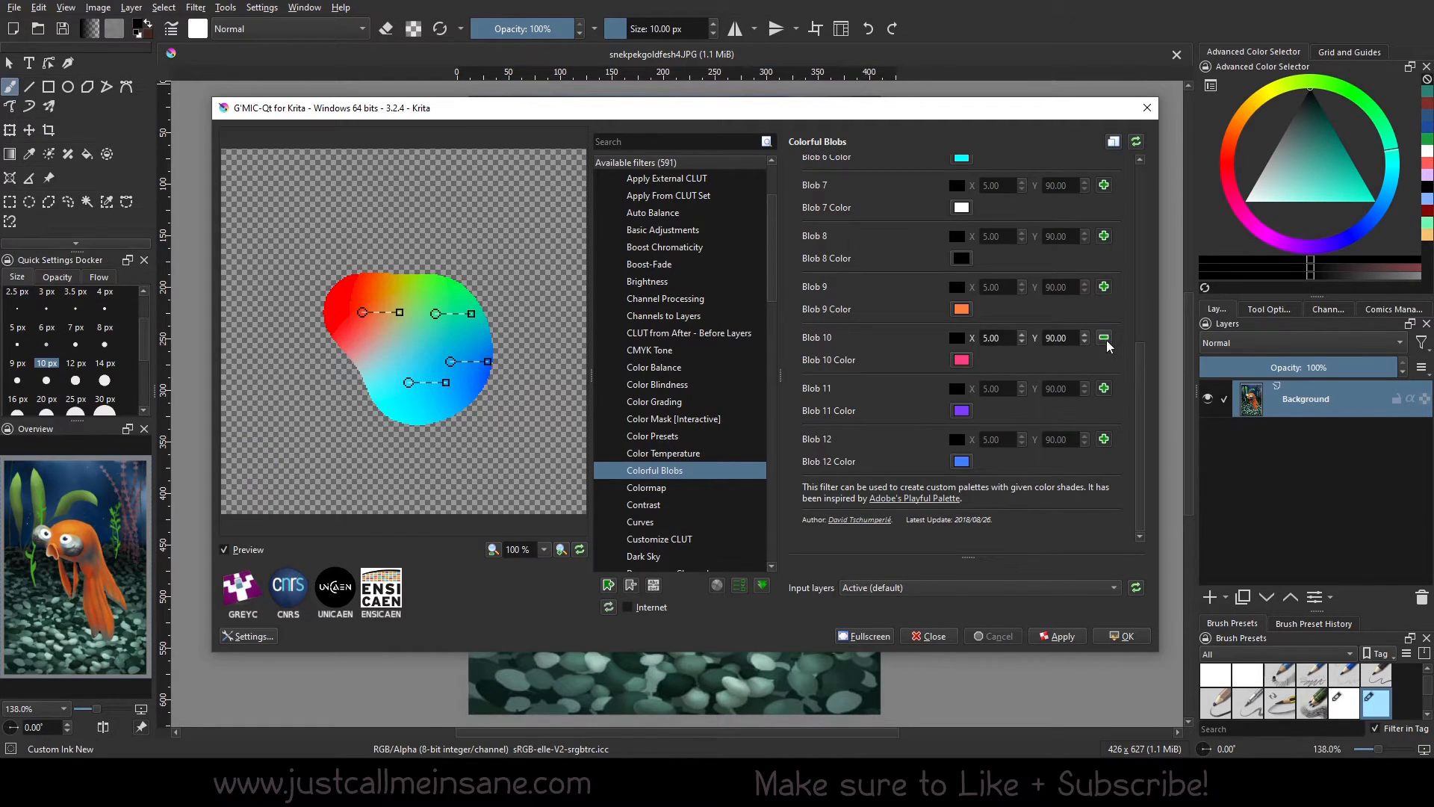
pyautogui.moveTo(241, 478); pyautogui.dragTo(349, 411)
# - Enlarge the pink, cyan, blue and green blobs until the colors blend across most of the preview
pyautogui.moveTo(431, 442); pyautogui.dragTo(465, 455)
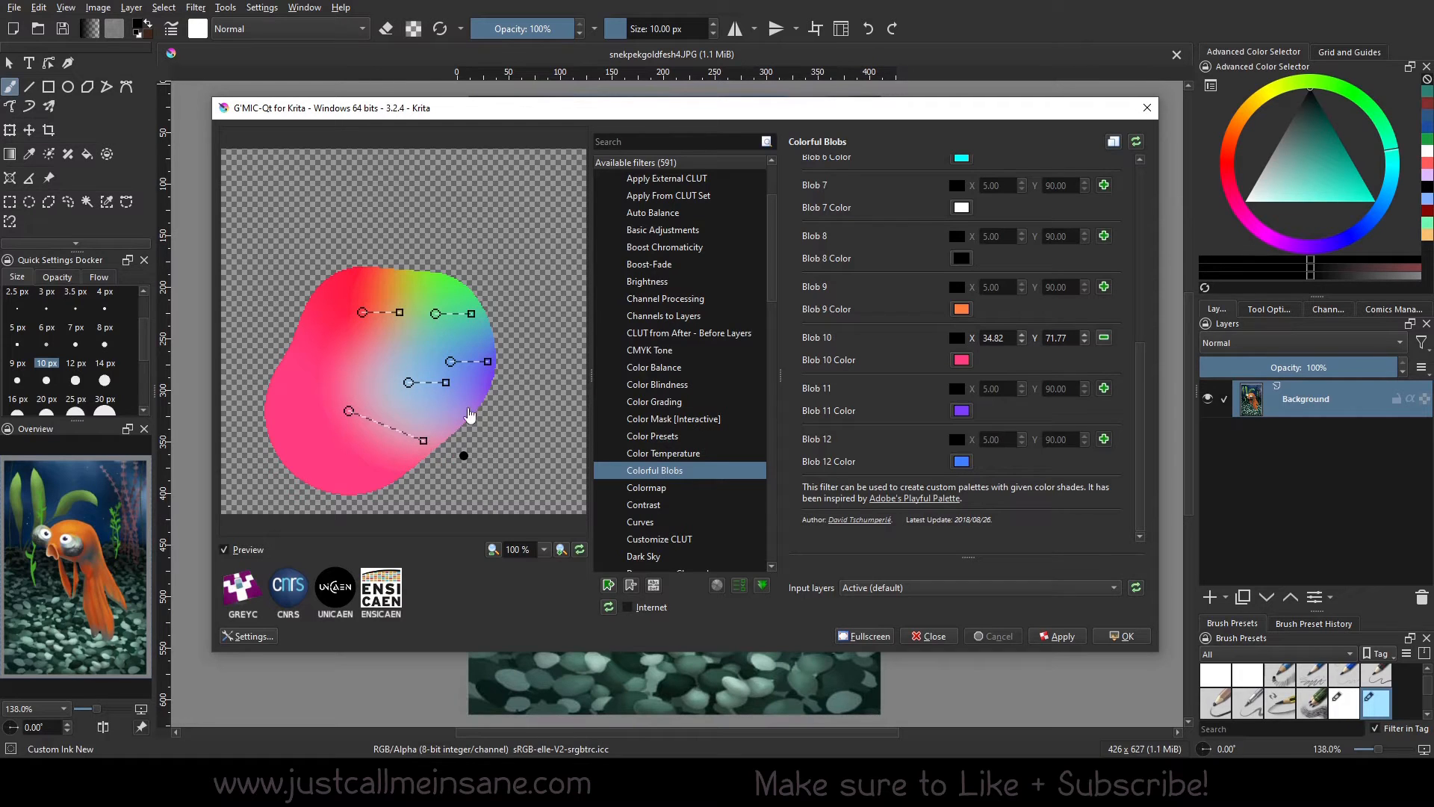
pyautogui.moveTo(444, 381); pyautogui.dragTo(533, 511)
pyautogui.moveTo(509, 366); pyautogui.dragTo(532, 365)
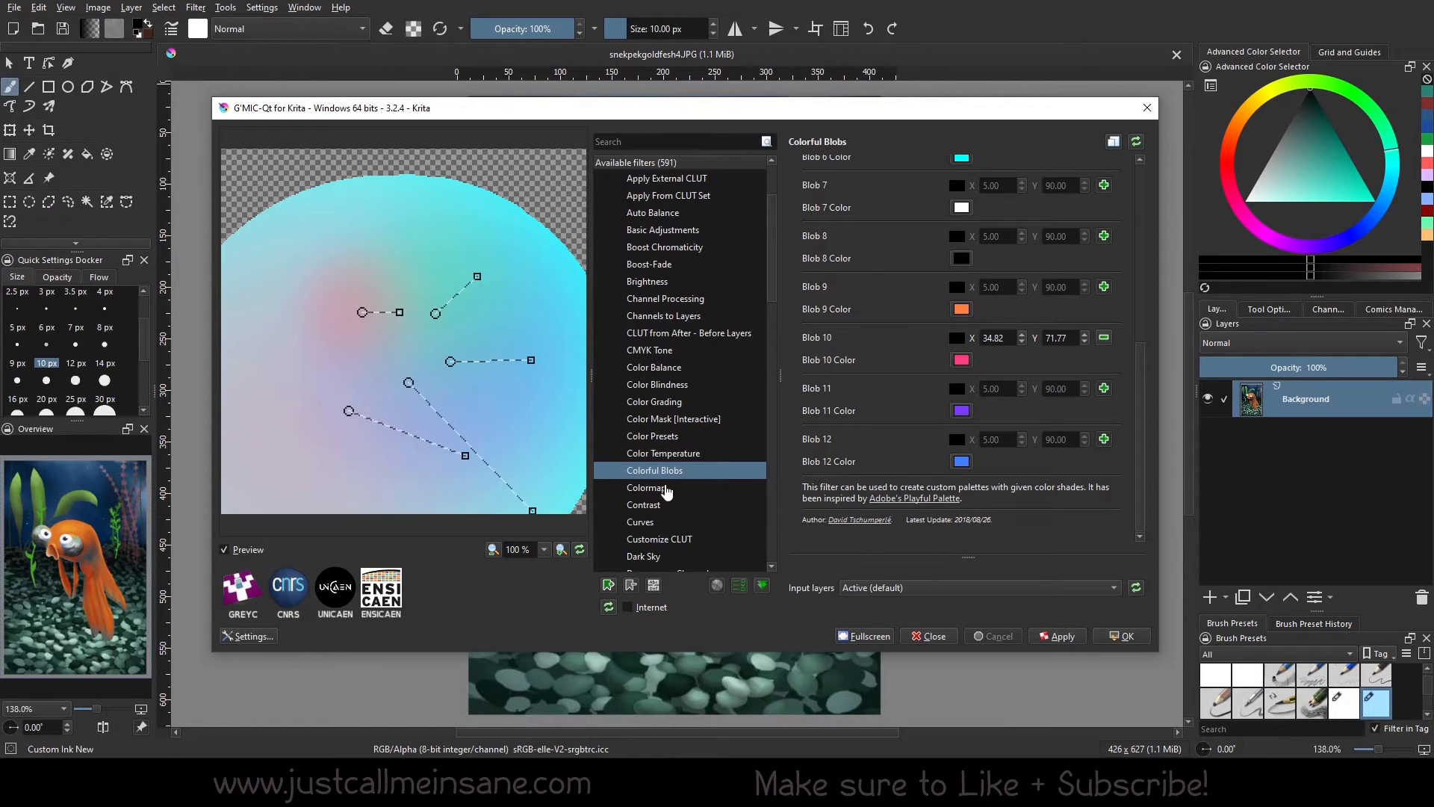
# - Open the Dark Sky filter and set Contrast to 54 and Radius to 2
pyautogui.scroll(-2, 696, 415)
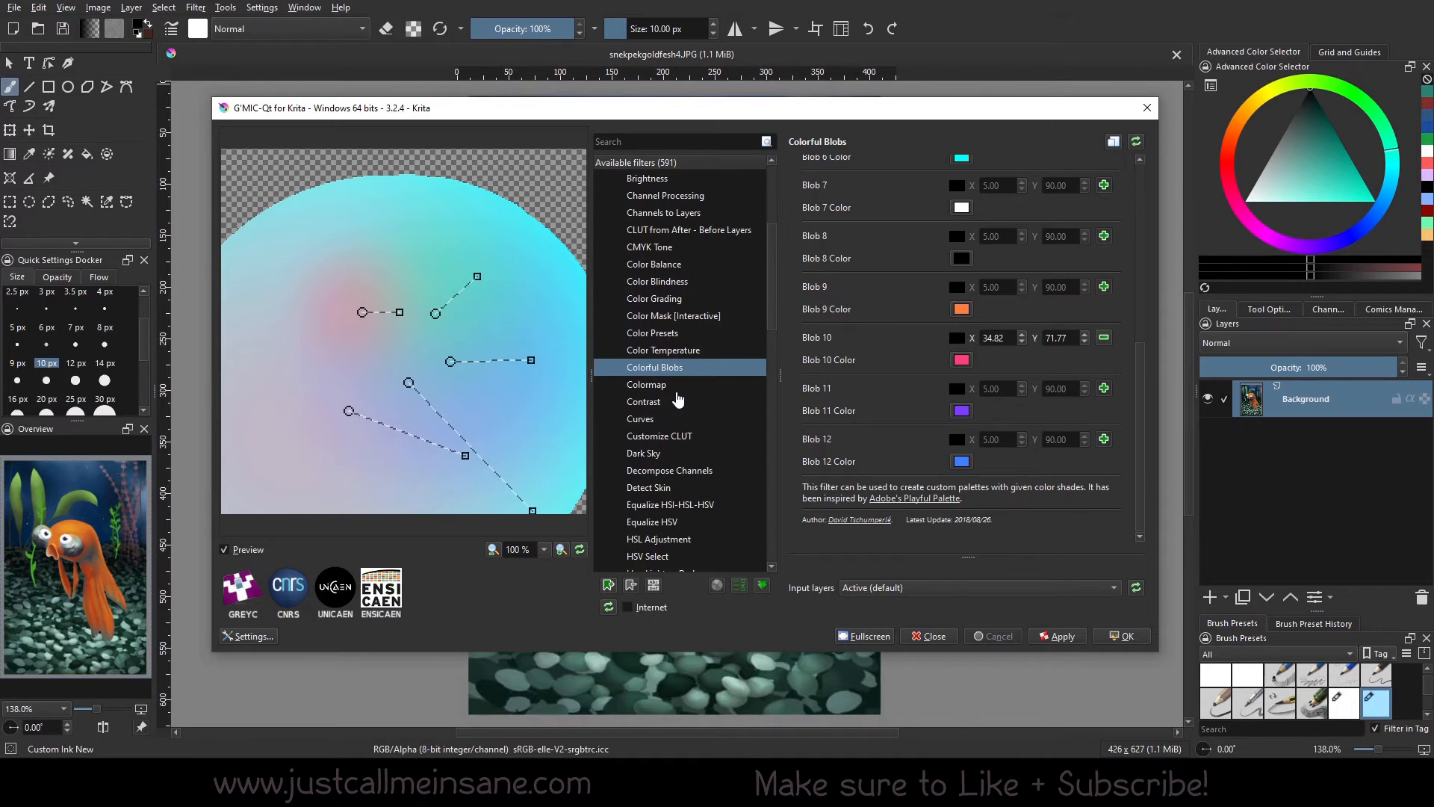
pyautogui.click(670, 456)
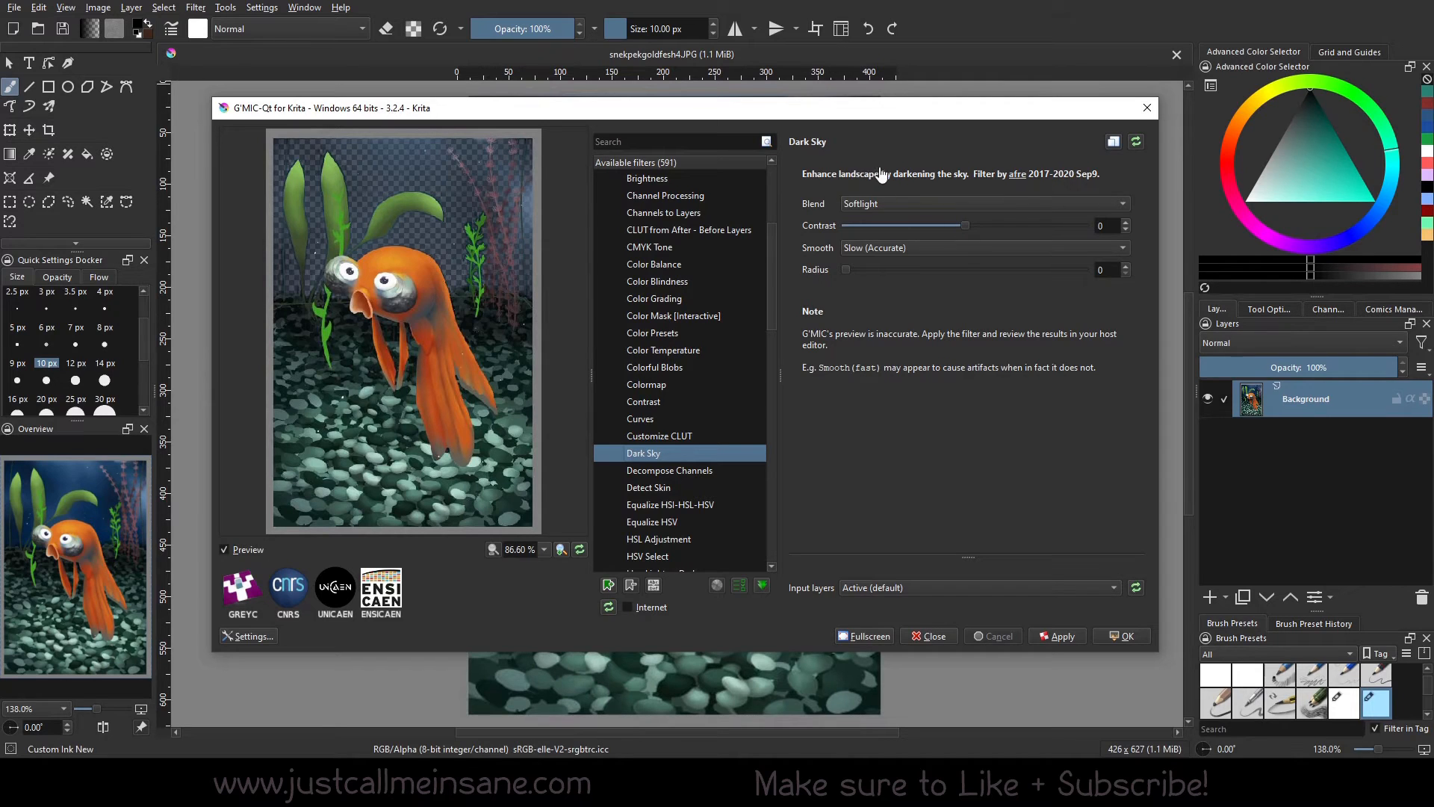
pyautogui.moveTo(965, 225); pyautogui.dragTo(1031, 228)
pyautogui.moveTo(845, 270); pyautogui.dragTo(974, 288)
# - Compare the previews and settings of the Lab, PCA, YCbCr, HSV and RGB Mixer filters
pyautogui.scroll(-4, 728, 504)
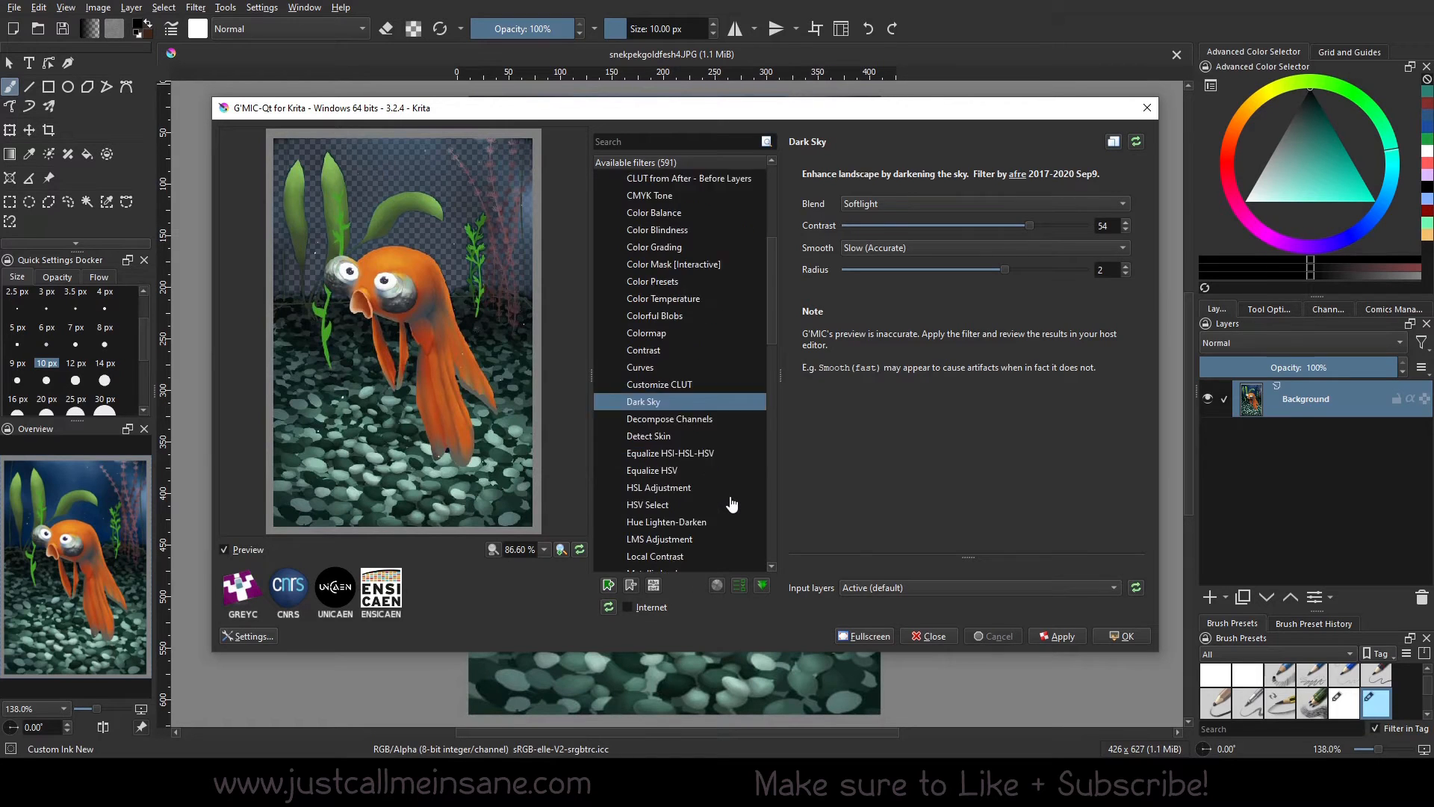
pyautogui.scroll(-2, 636, 458)
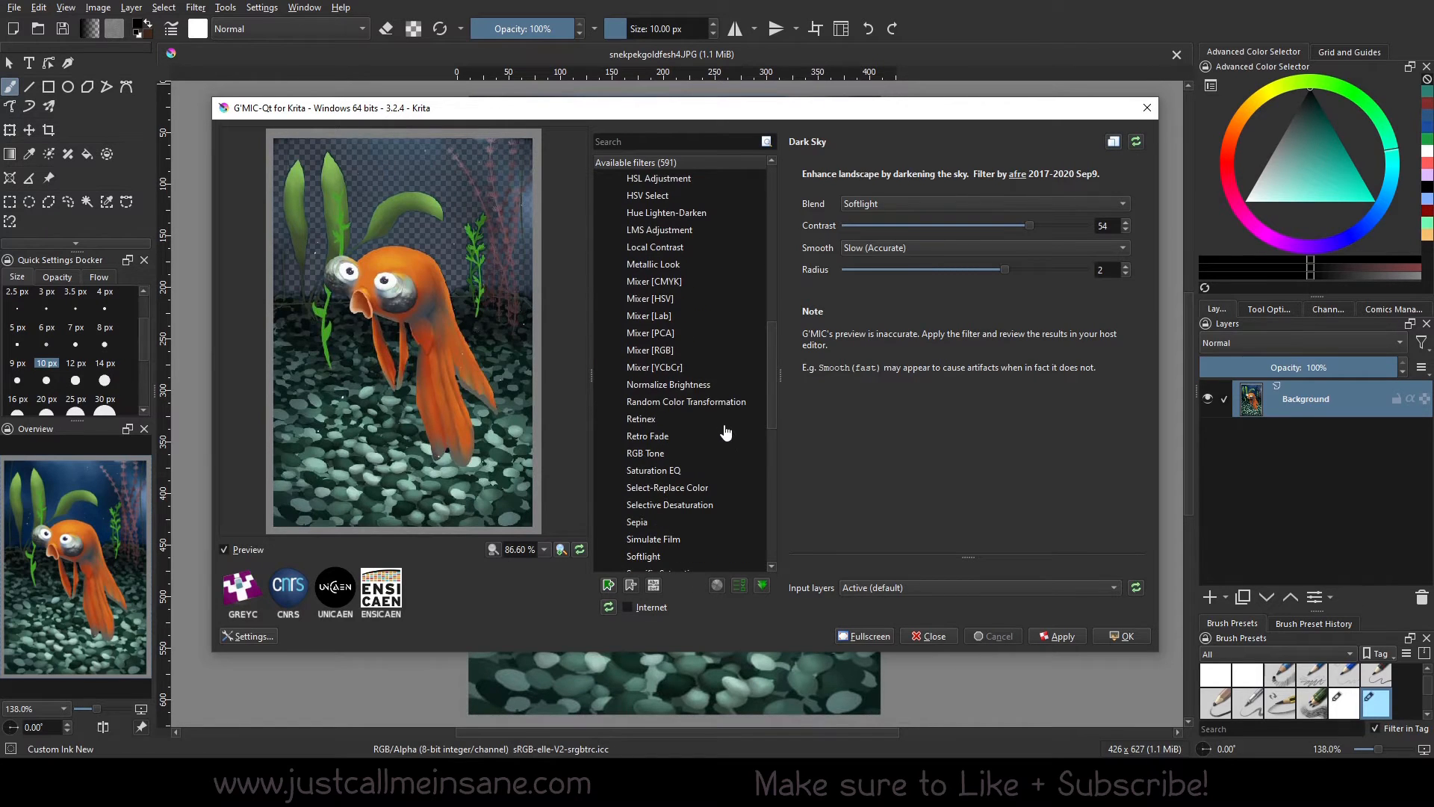
pyautogui.click(686, 317)
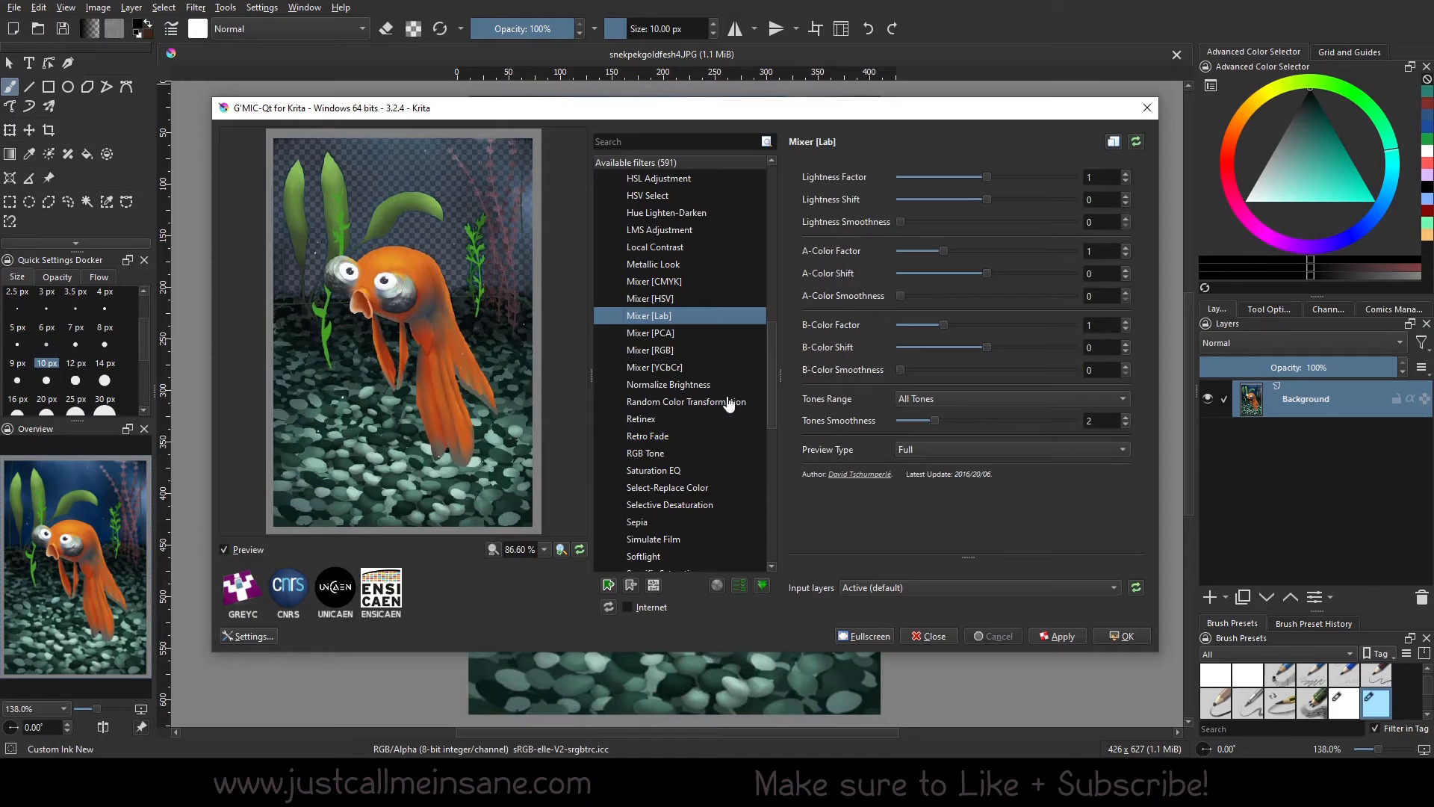
pyautogui.click(702, 336)
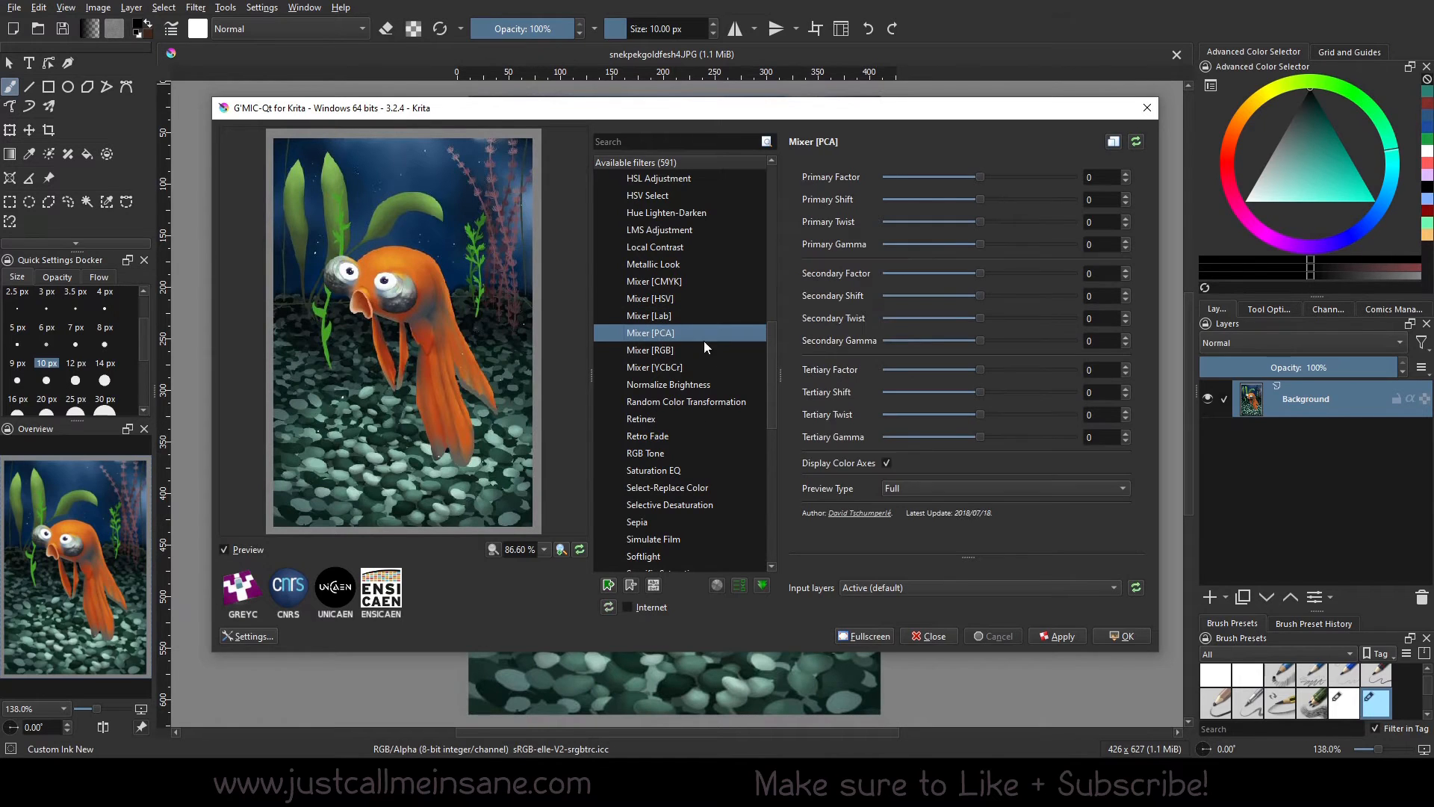
pyautogui.click(705, 365)
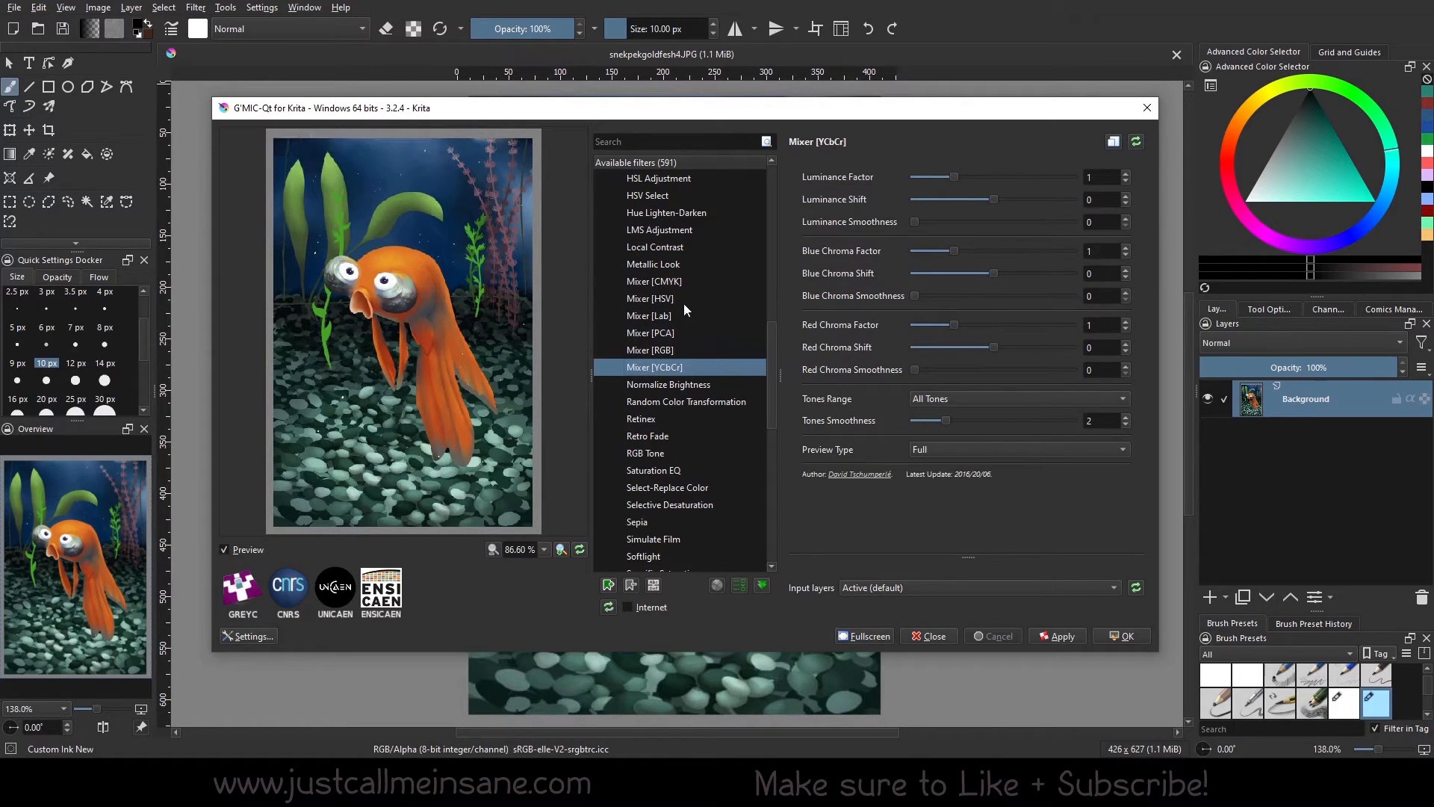
pyautogui.click(689, 297)
pyautogui.click(696, 329)
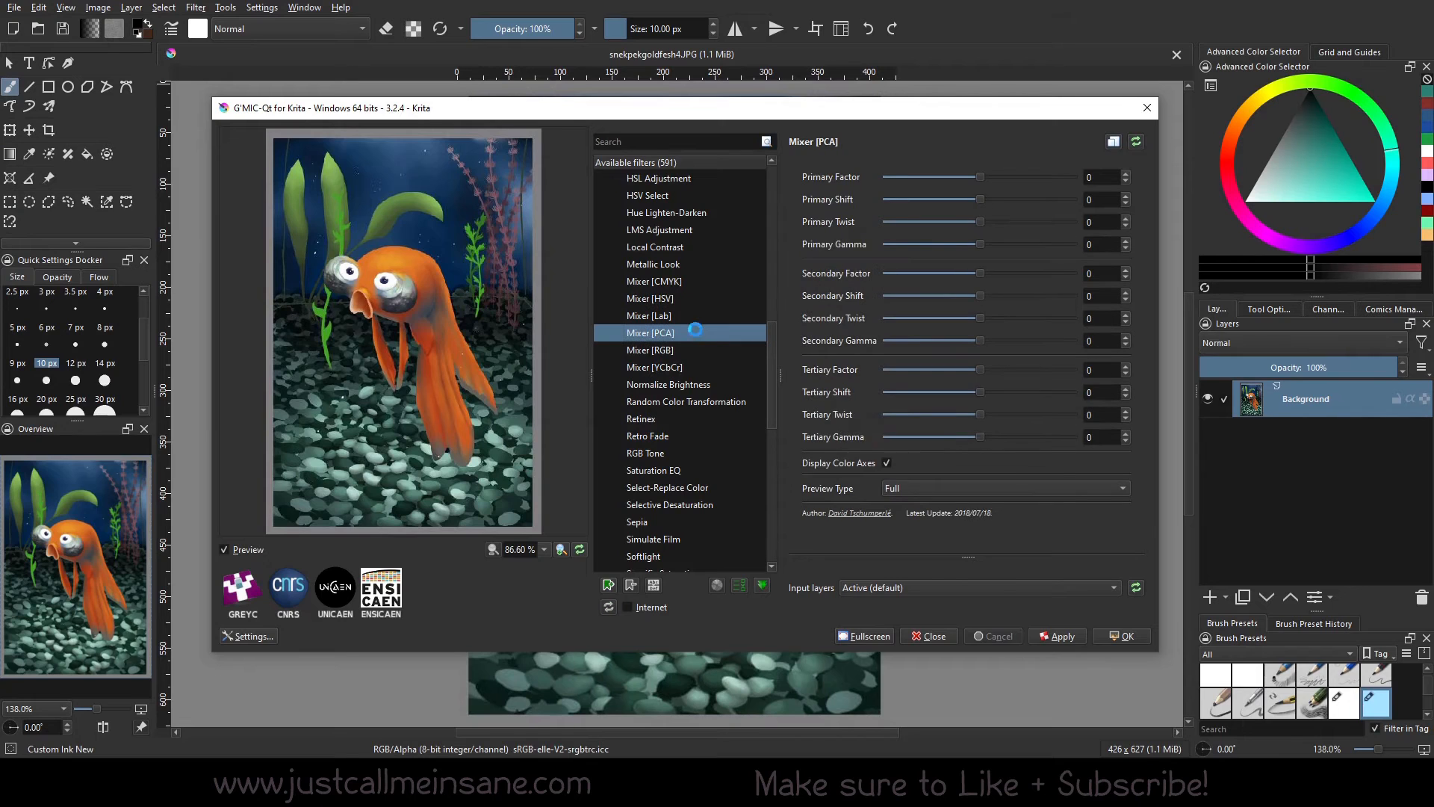
pyautogui.click(676, 315)
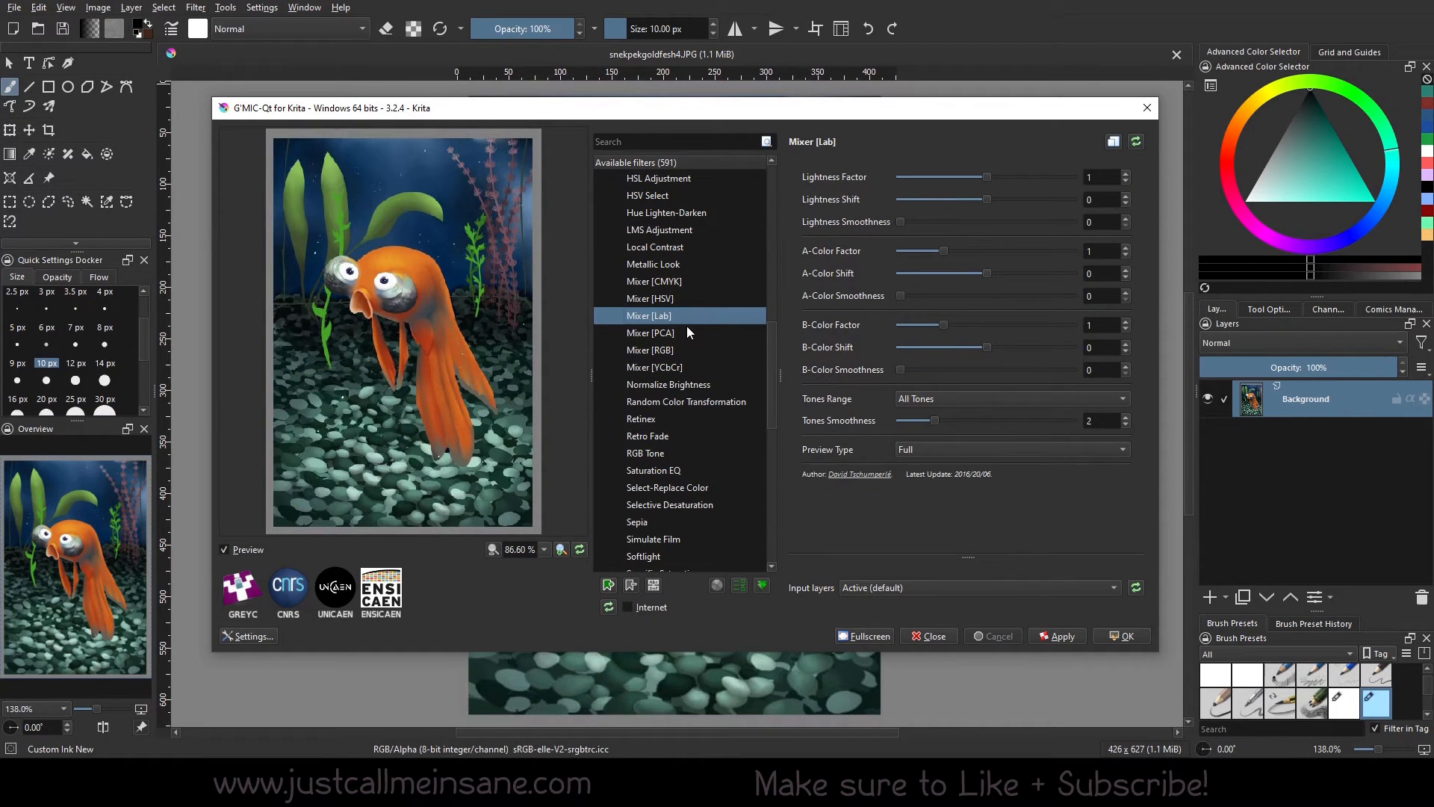
pyautogui.click(687, 332)
pyautogui.click(707, 298)
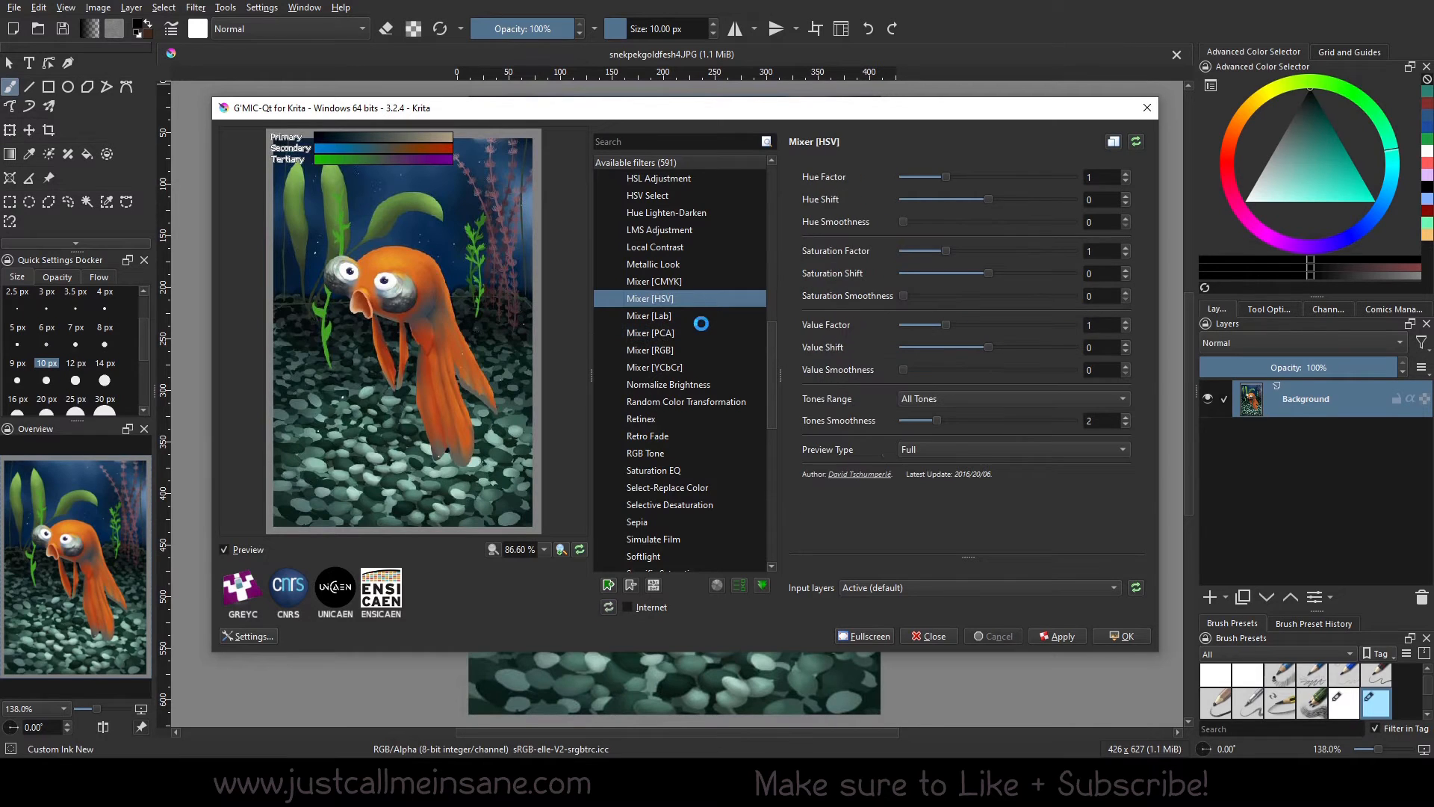
pyautogui.click(701, 320)
pyautogui.click(702, 350)
pyautogui.click(696, 318)
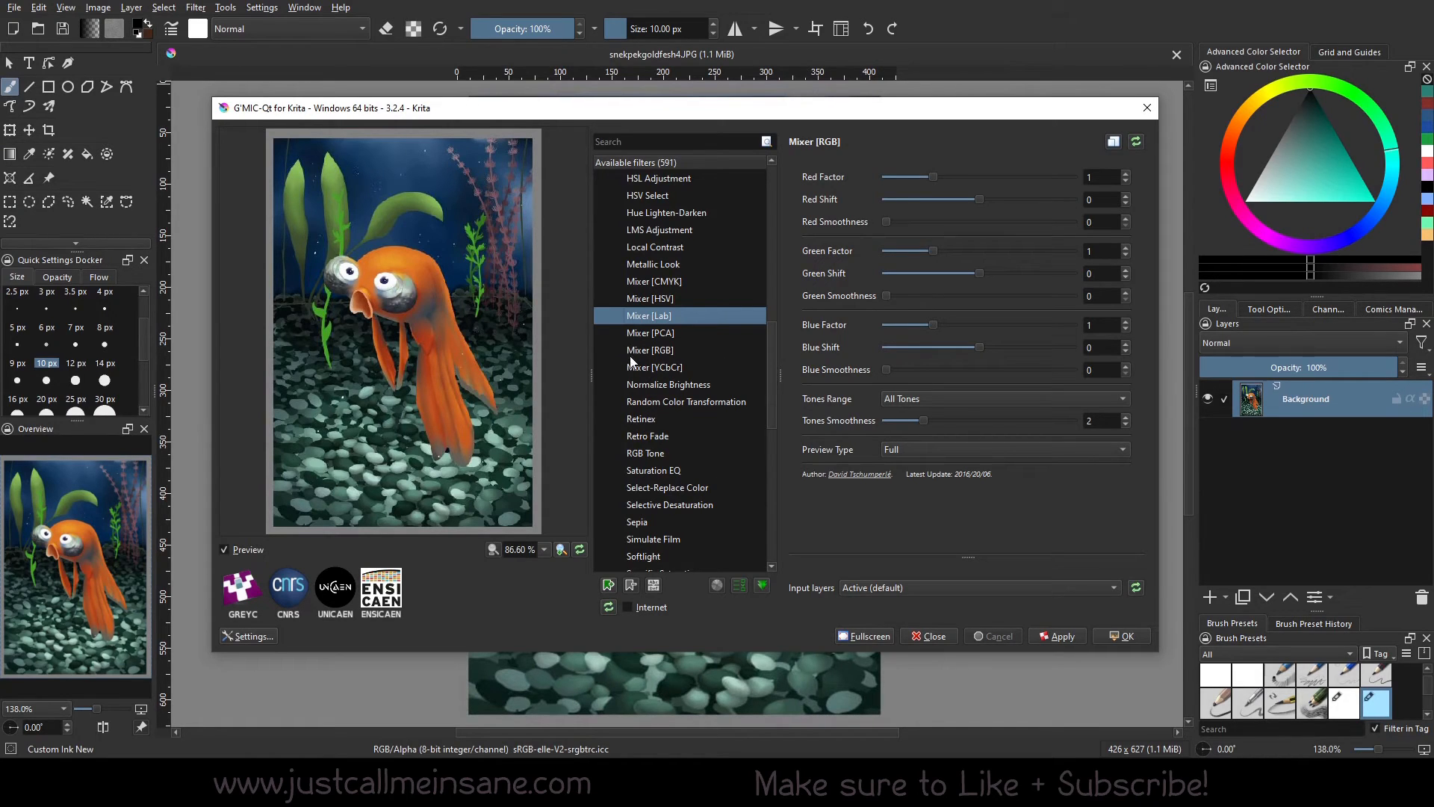
# - Open the RGB Tone filter and set the reds adjustment for Little Blue to 67.83
pyautogui.click(685, 453)
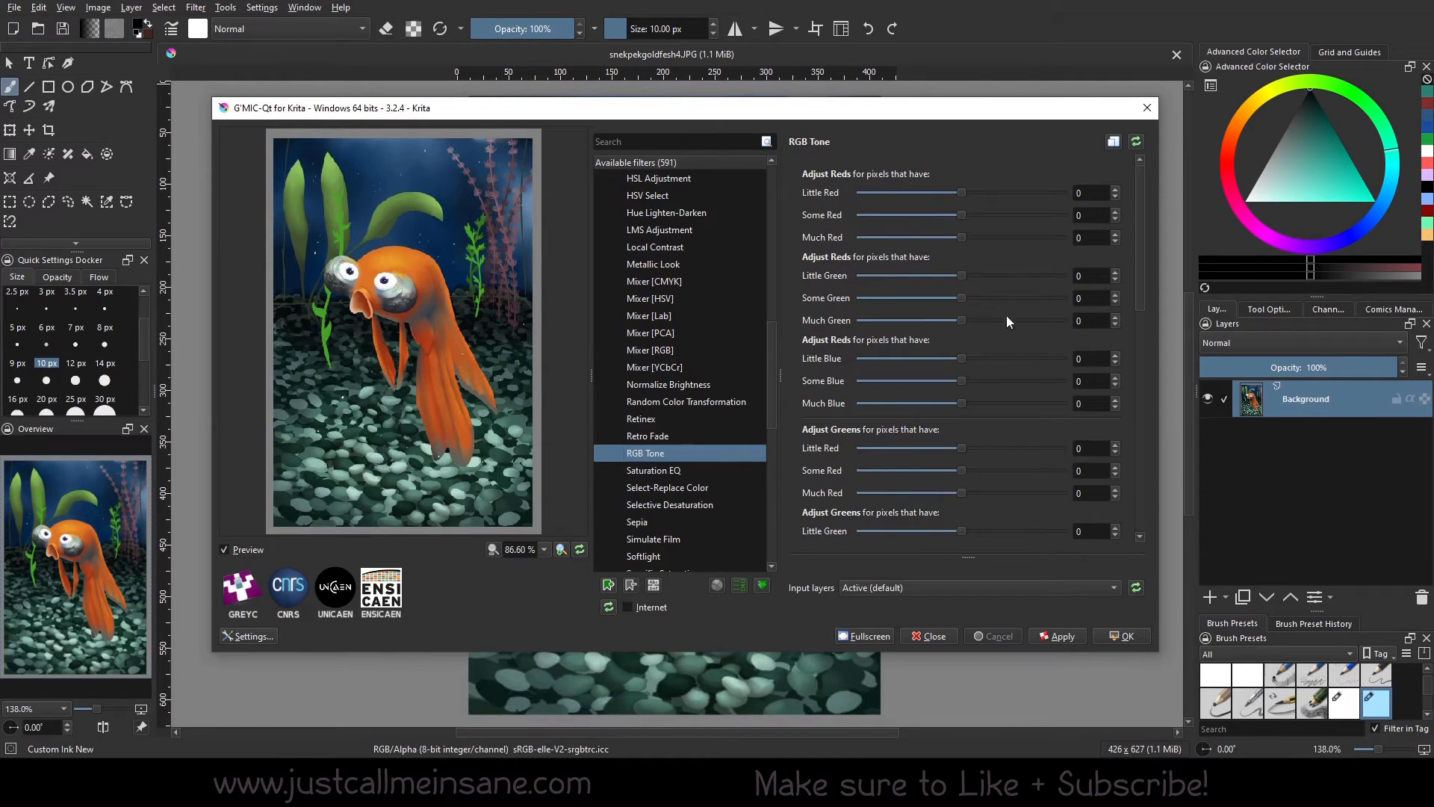
pyautogui.moveTo(960, 359); pyautogui.dragTo(988, 360)
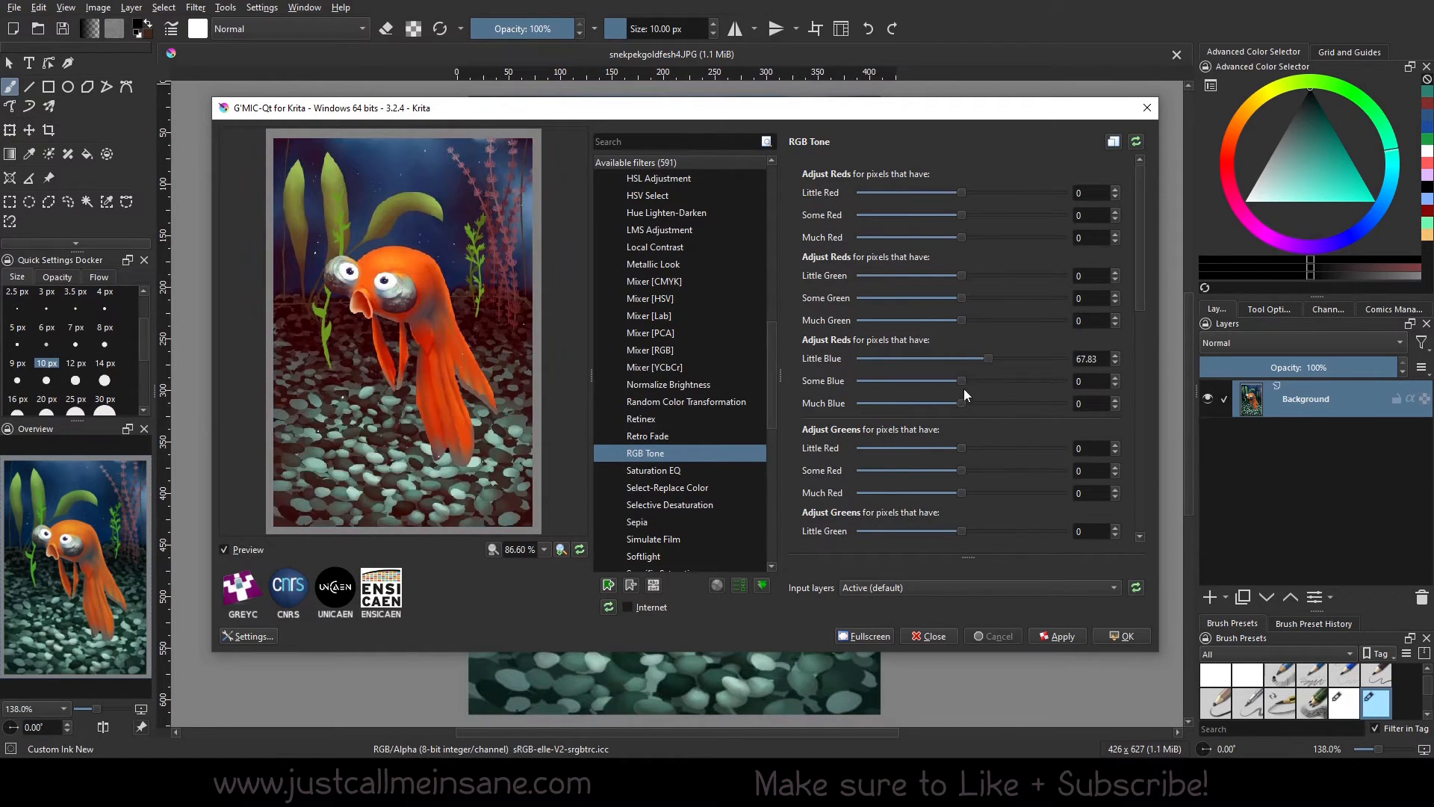
# - Open the Sepia filter and set Brightness to 41.4% and Contrast to 1.8%
pyautogui.scroll(-2, 717, 464)
pyautogui.click(667, 420)
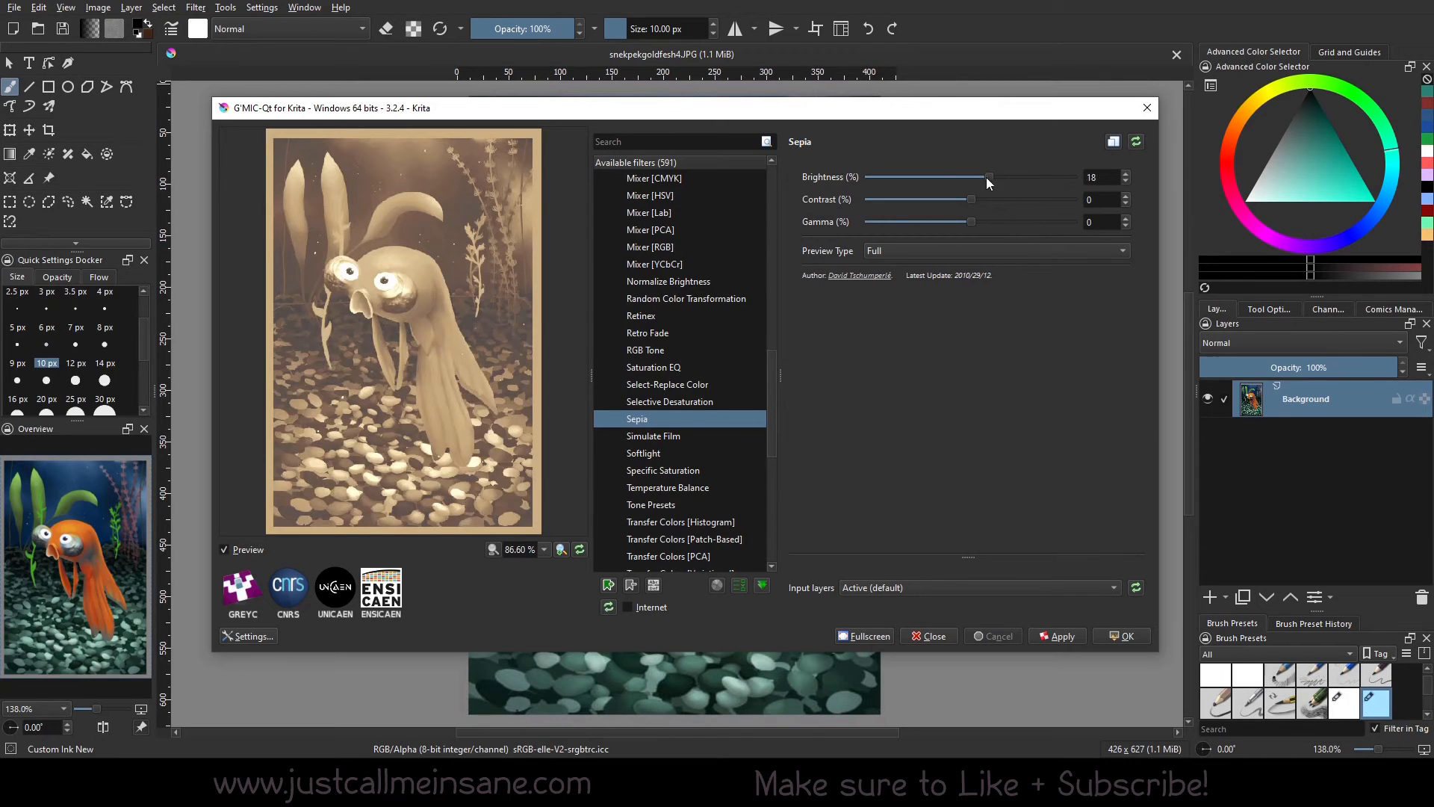
pyautogui.moveTo(935, 200); pyautogui.dragTo(998, 203)
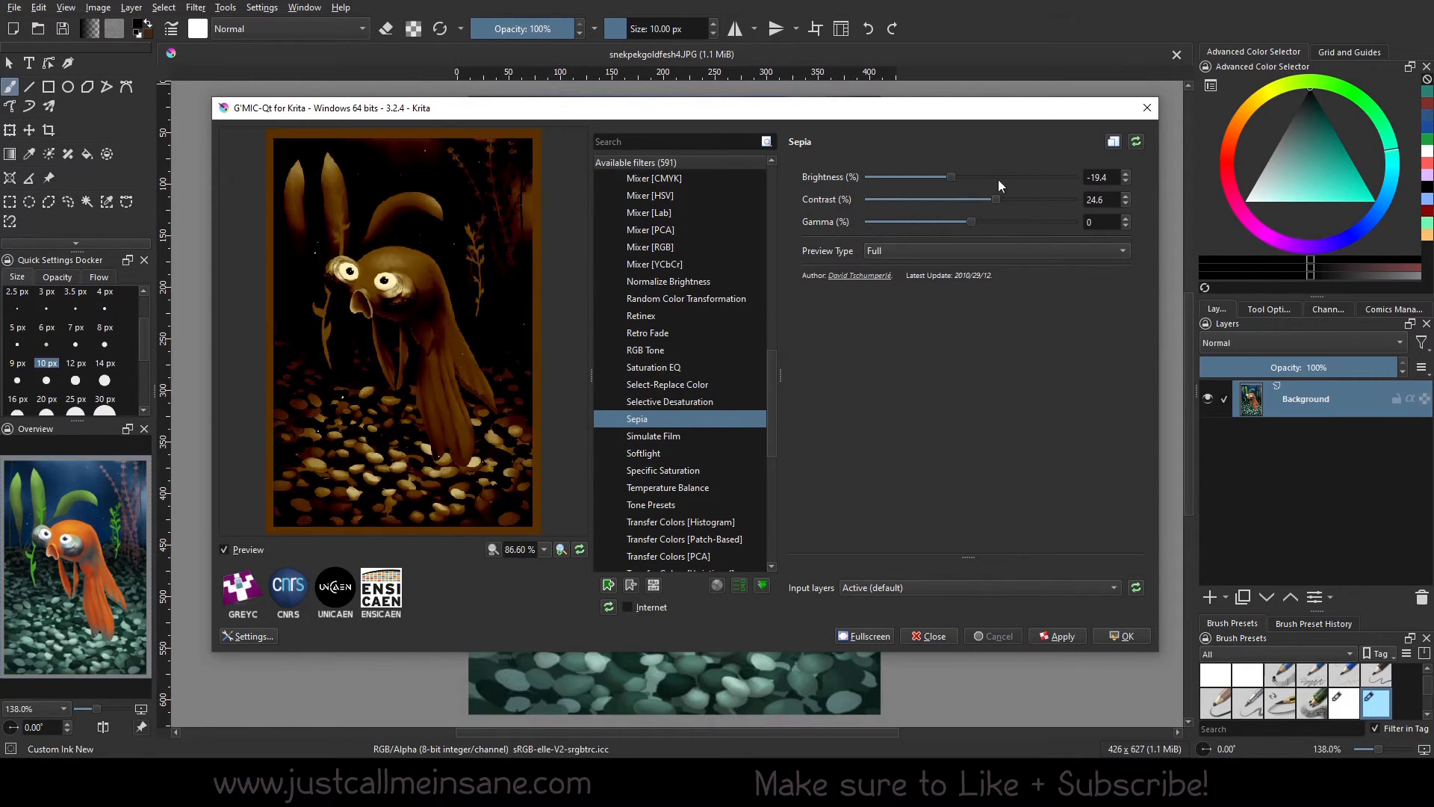
pyautogui.moveTo(955, 177); pyautogui.dragTo(972, 177)
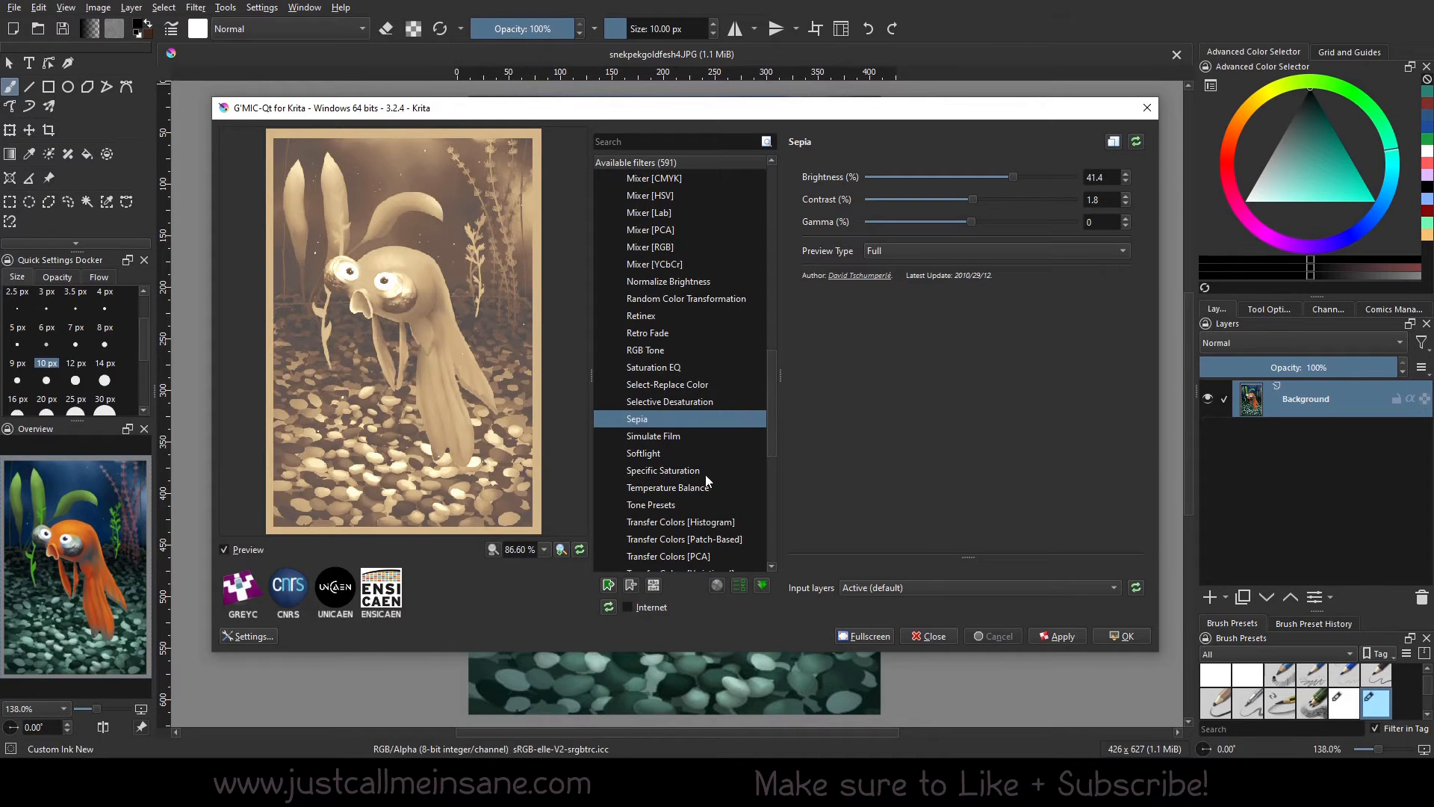
# - Open the Vintage Style filter and change Color Shadows to dark green
pyautogui.scroll(-3, 705, 473)
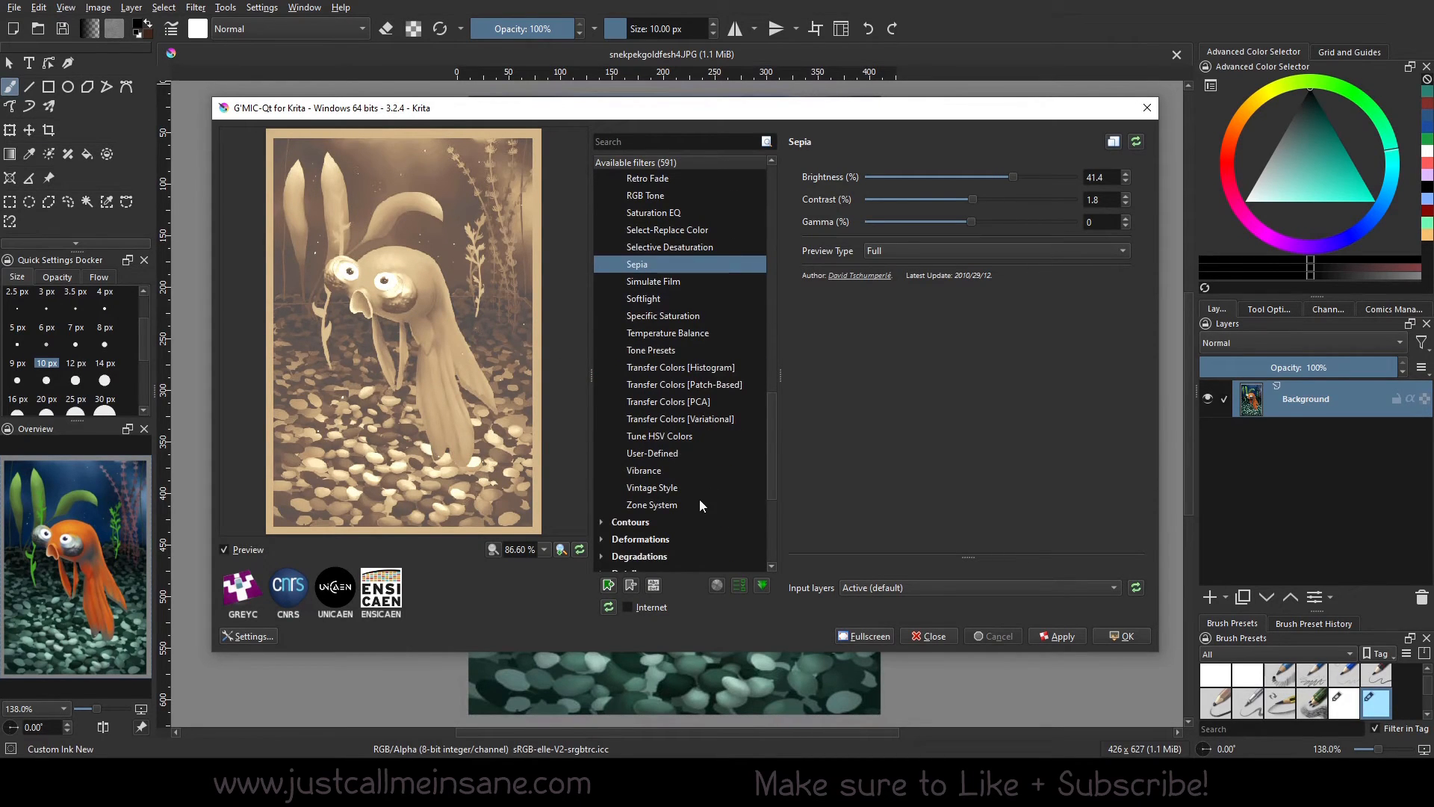
pyautogui.click(691, 487)
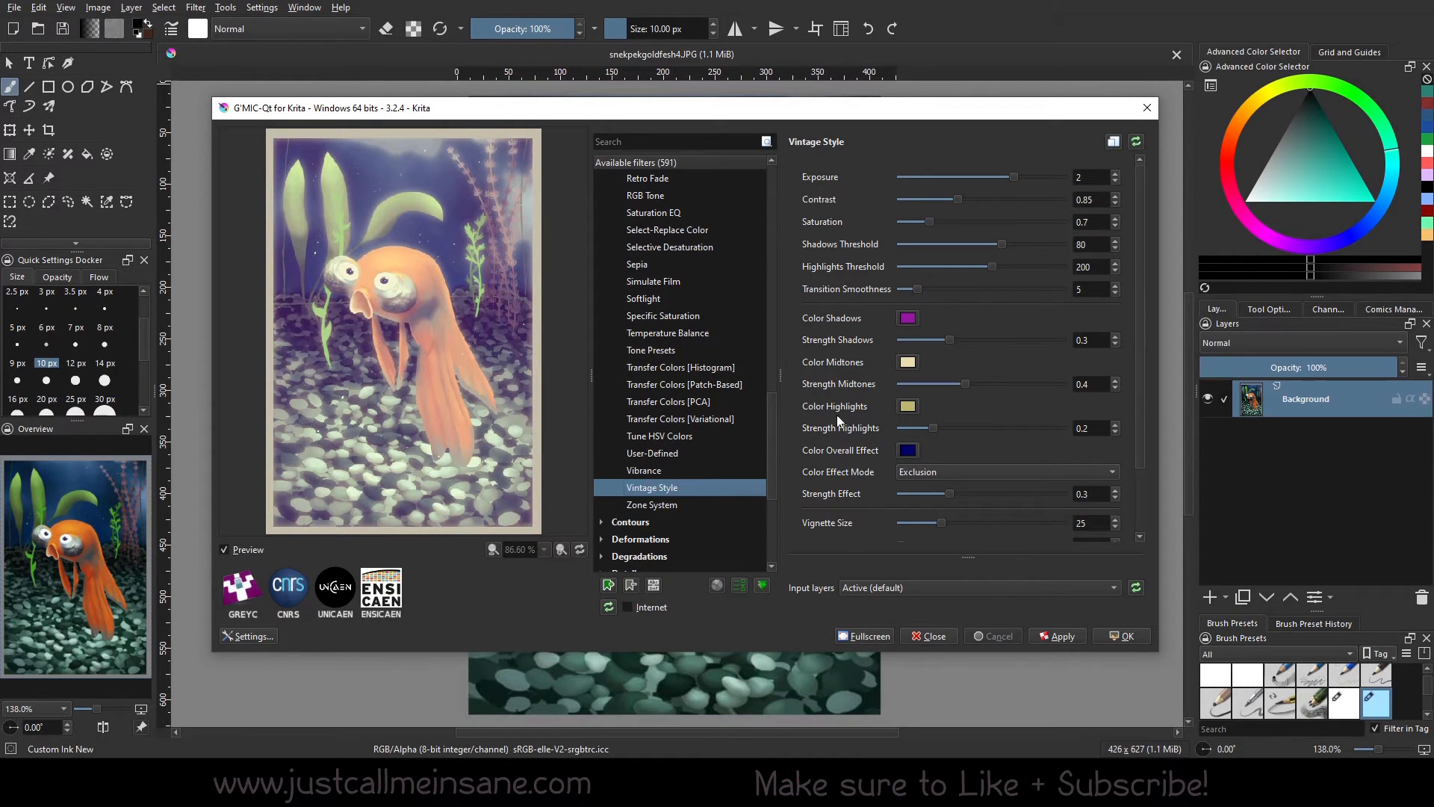
pyautogui.scroll(-2, 839, 312)
pyautogui.scroll(2, 812, 413)
pyautogui.click(908, 319)
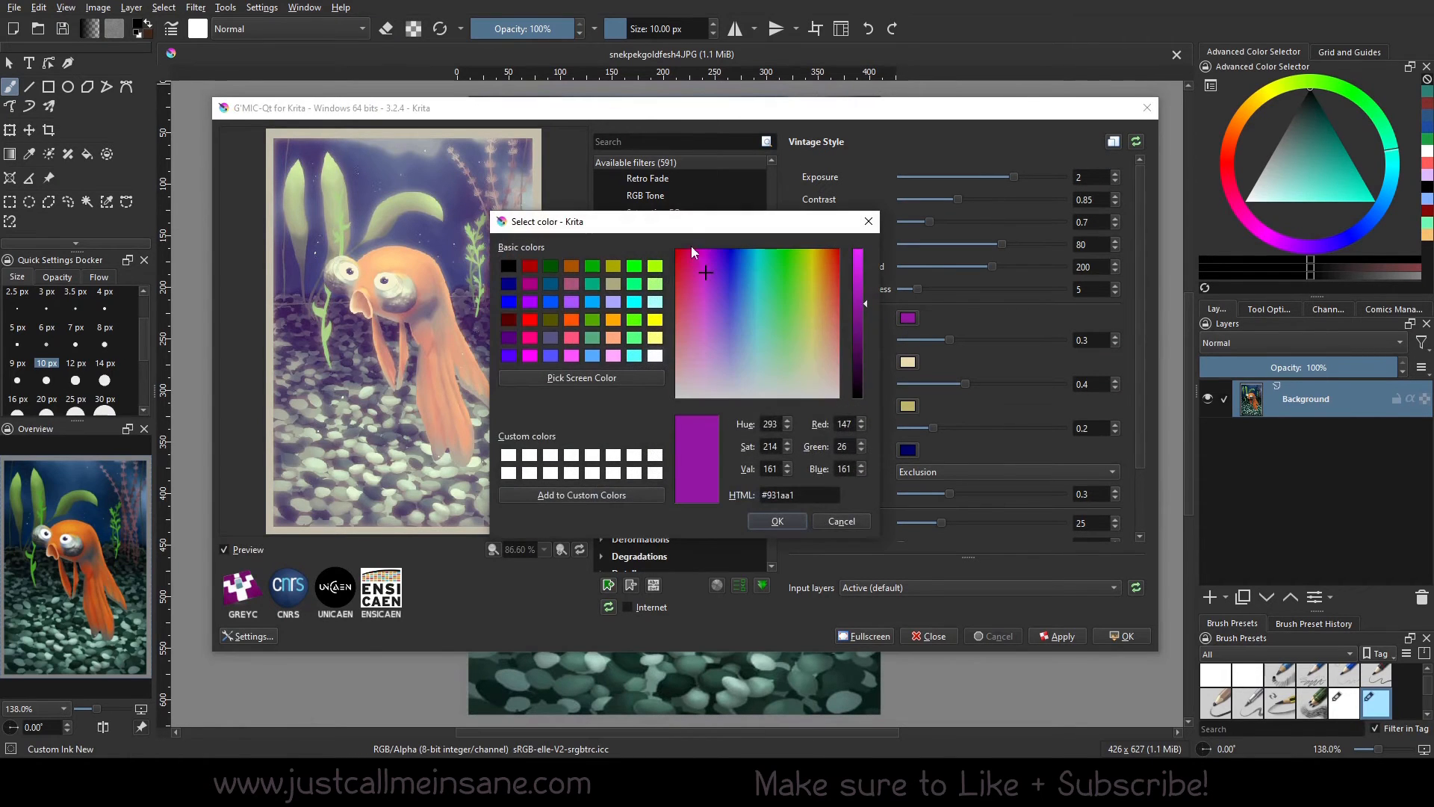
pyautogui.moveTo(692, 221); pyautogui.dragTo(819, 224)
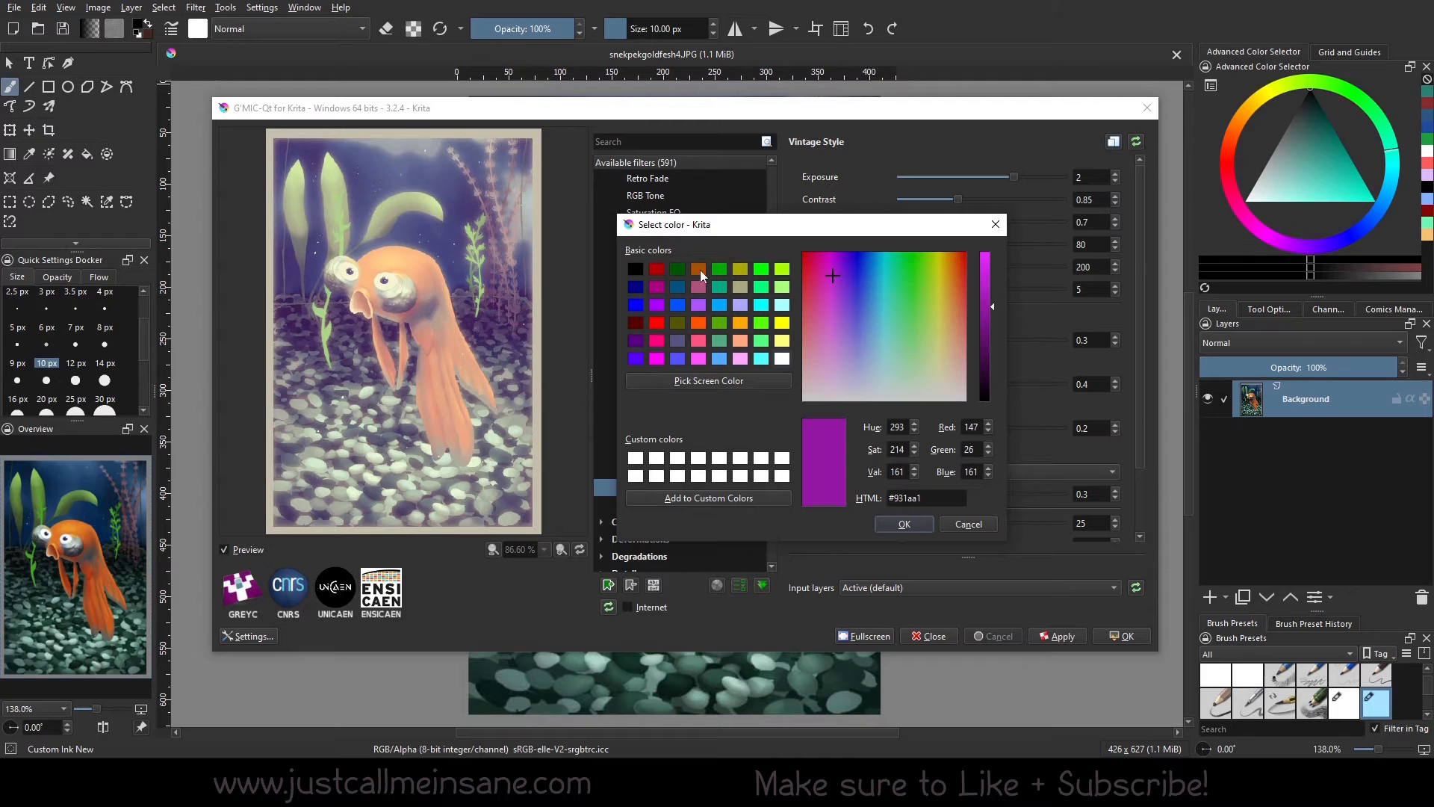
pyautogui.click(677, 269)
pyautogui.click(902, 523)
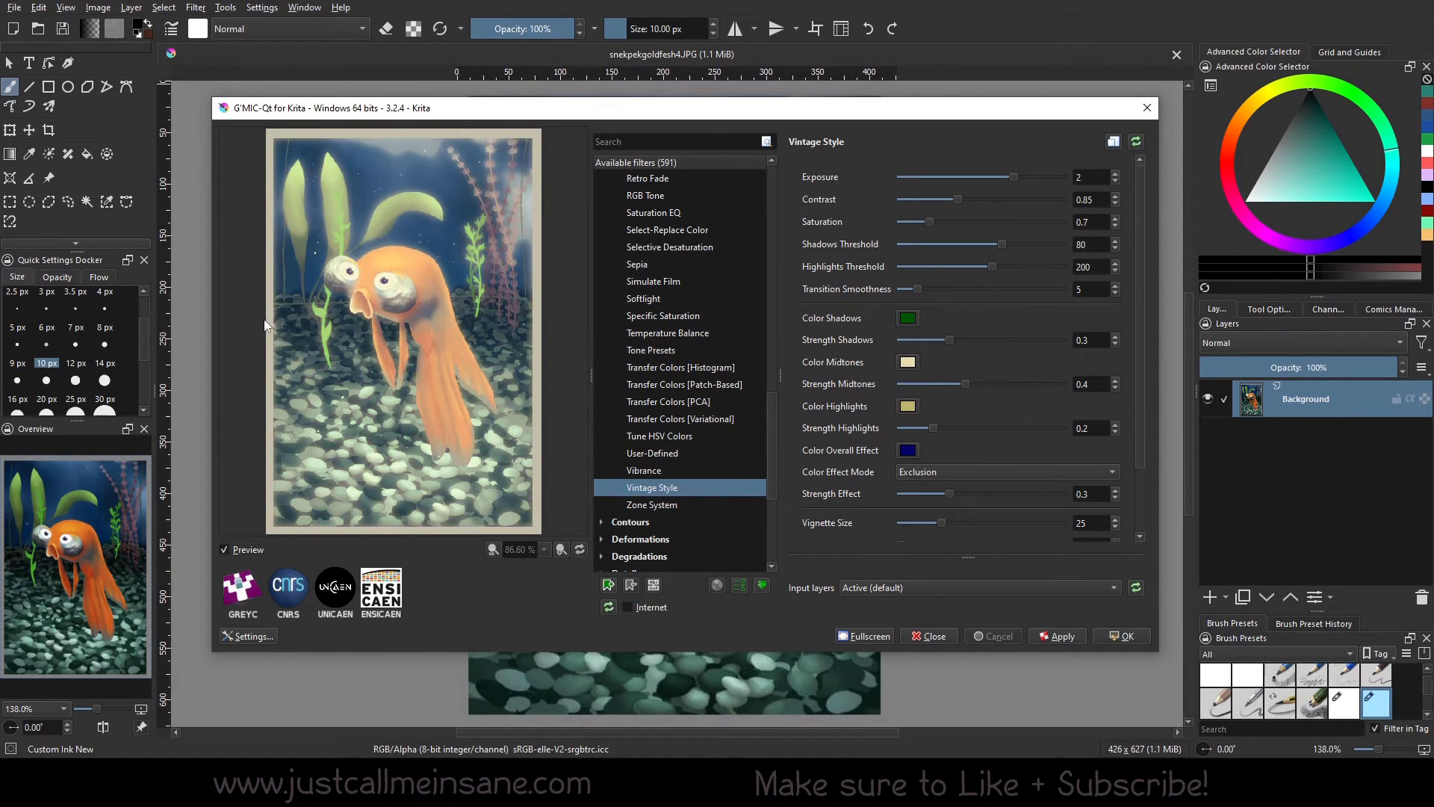
# - Preview the Soft Light color effect mode in Vintage Style and set Color Effect Mode to Screen
pyautogui.click(920, 471)
pyautogui.click(959, 508)
pyautogui.click(947, 470)
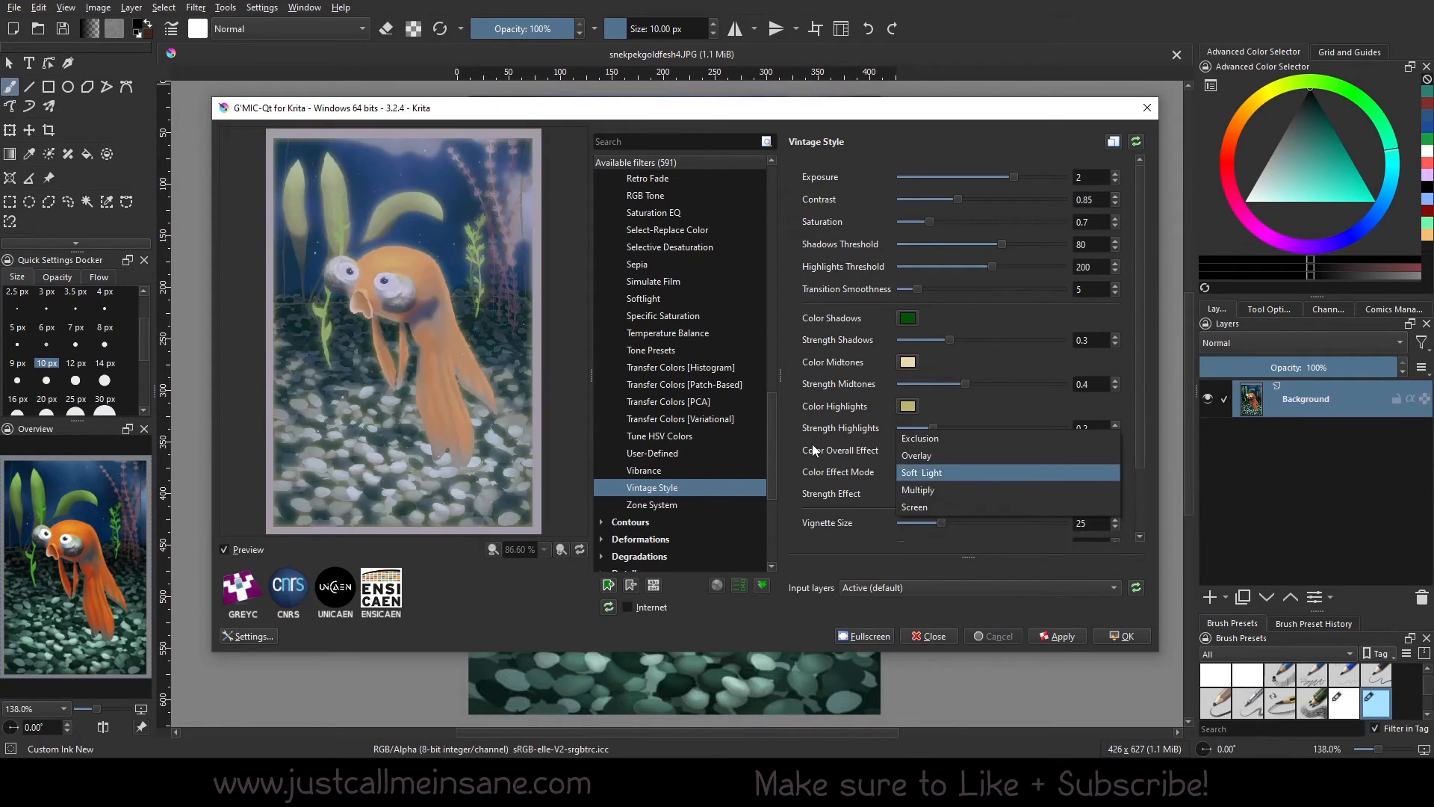
pyautogui.click(915, 506)
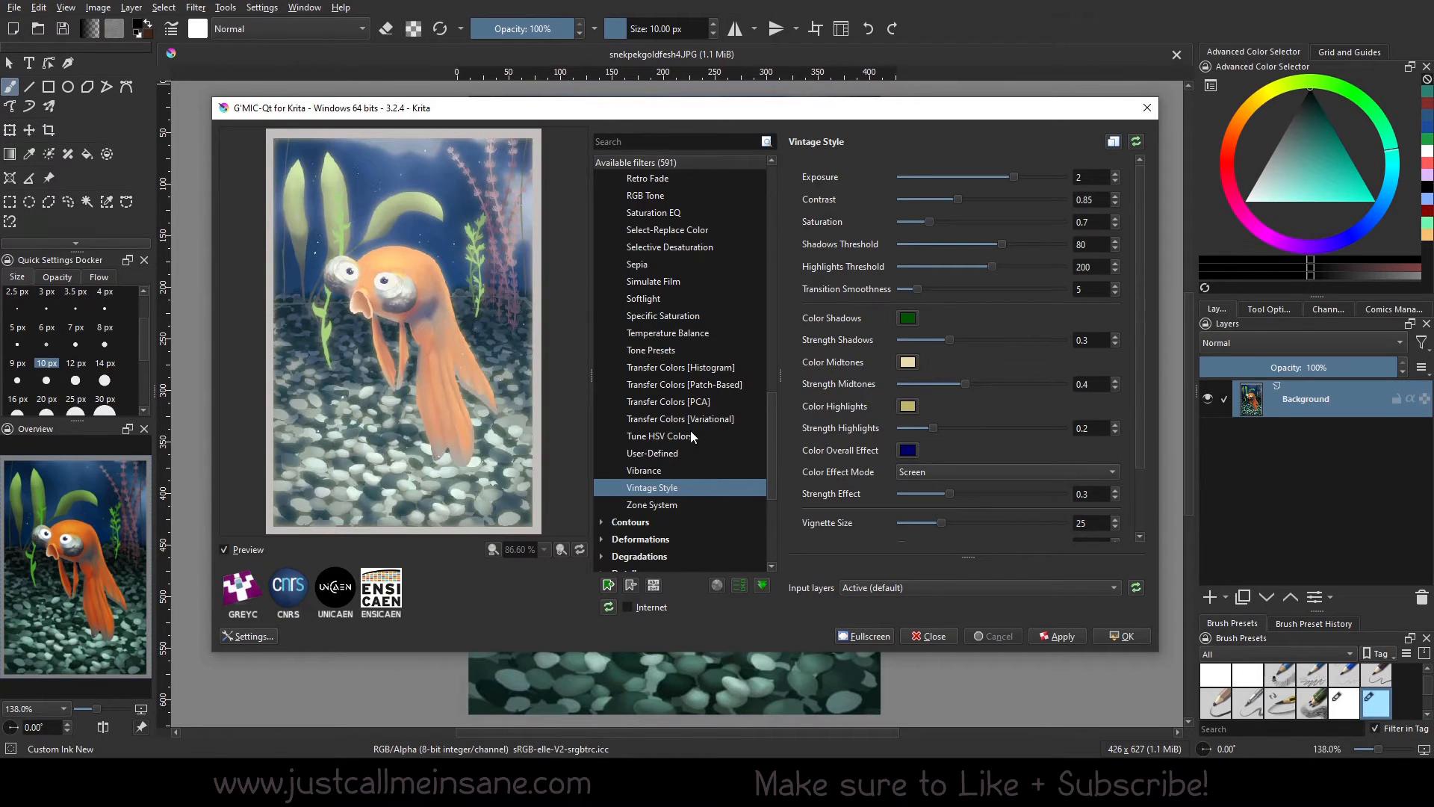
# - Look through the Colors category for the remaining filters and open the Curves filter to read its description
pyautogui.scroll(15, 708, 459)
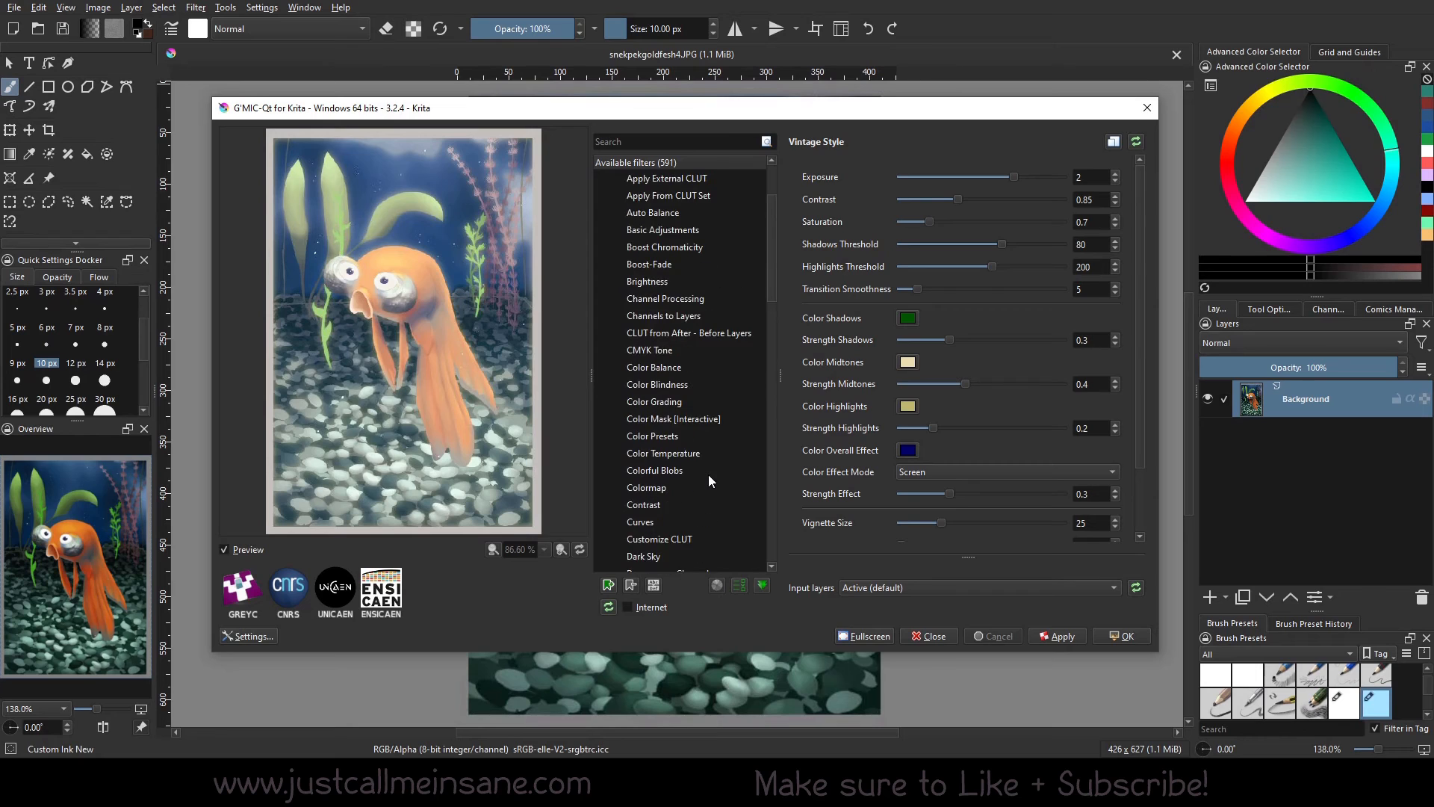
pyautogui.scroll(2, 708, 474)
pyautogui.scroll(-4, 670, 473)
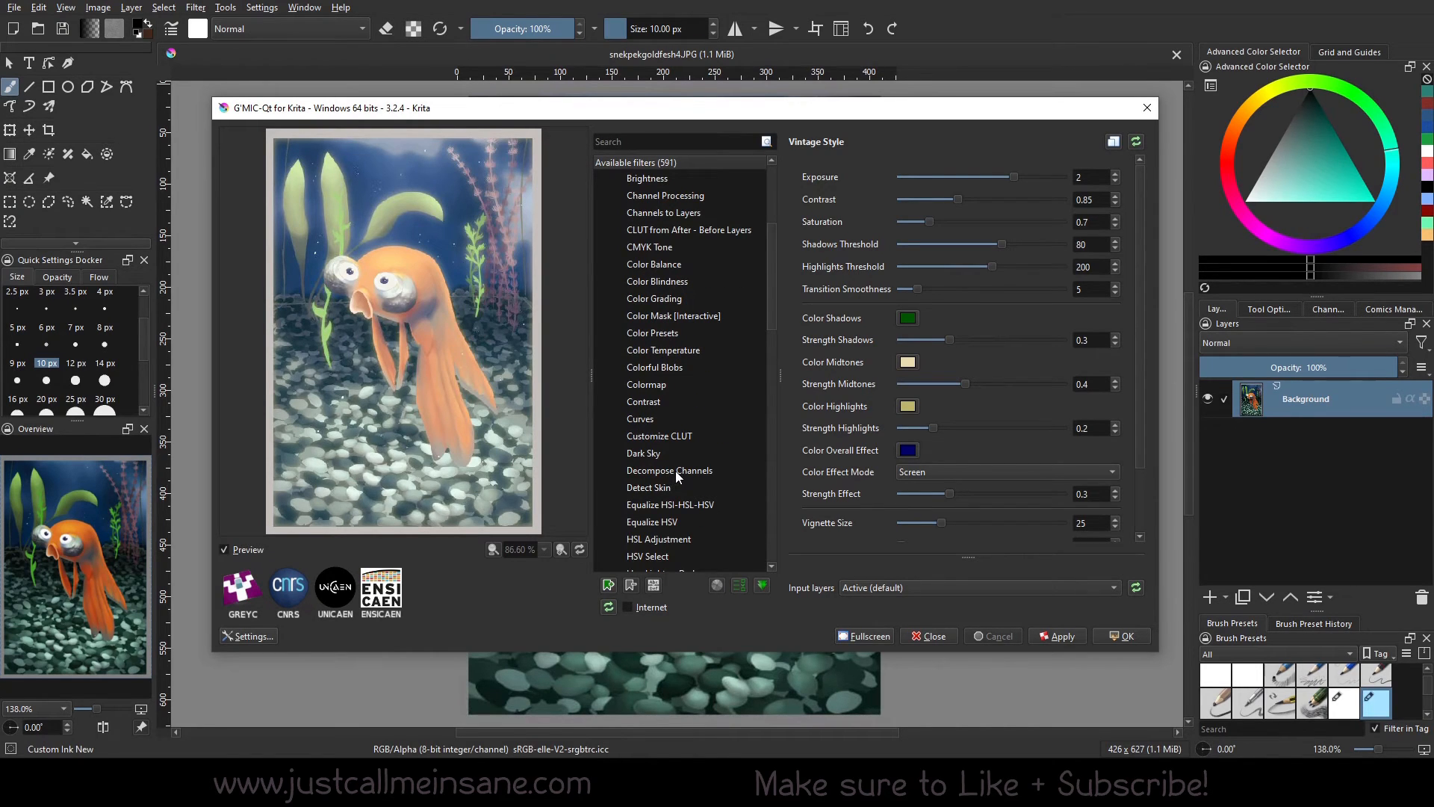
pyautogui.scroll(-10, 675, 470)
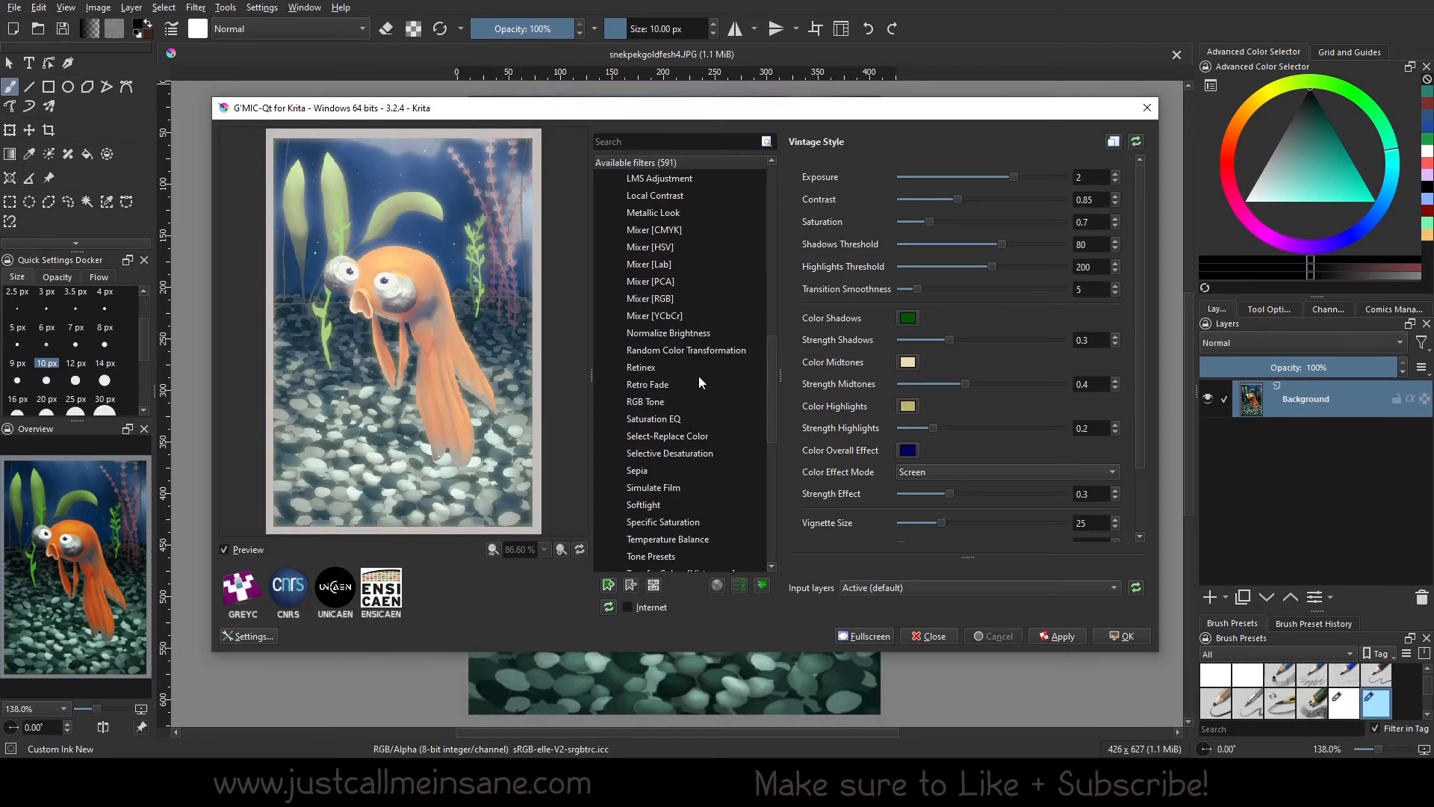
pyautogui.scroll(3, 697, 448)
pyautogui.scroll(3, 698, 451)
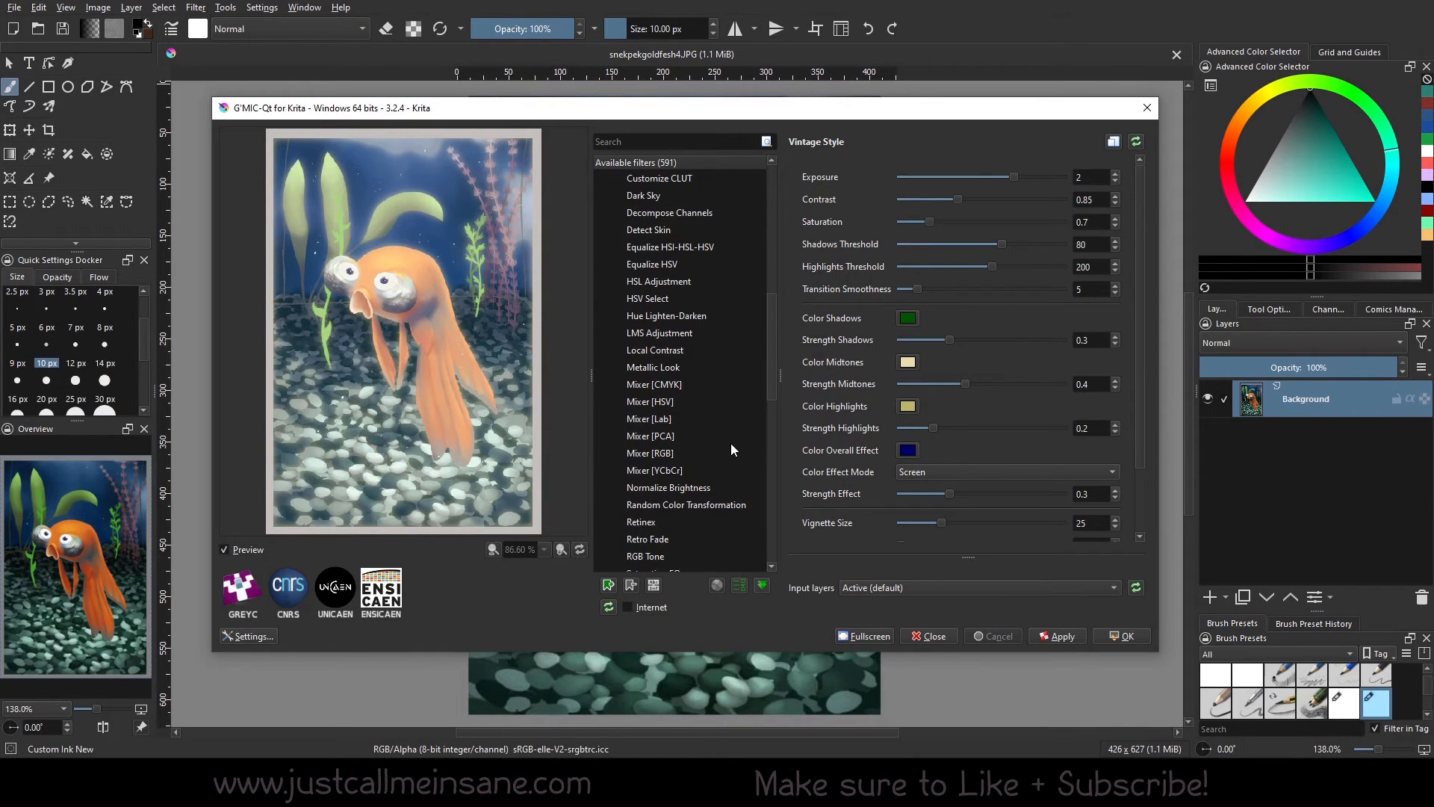
pyautogui.scroll(6, 731, 444)
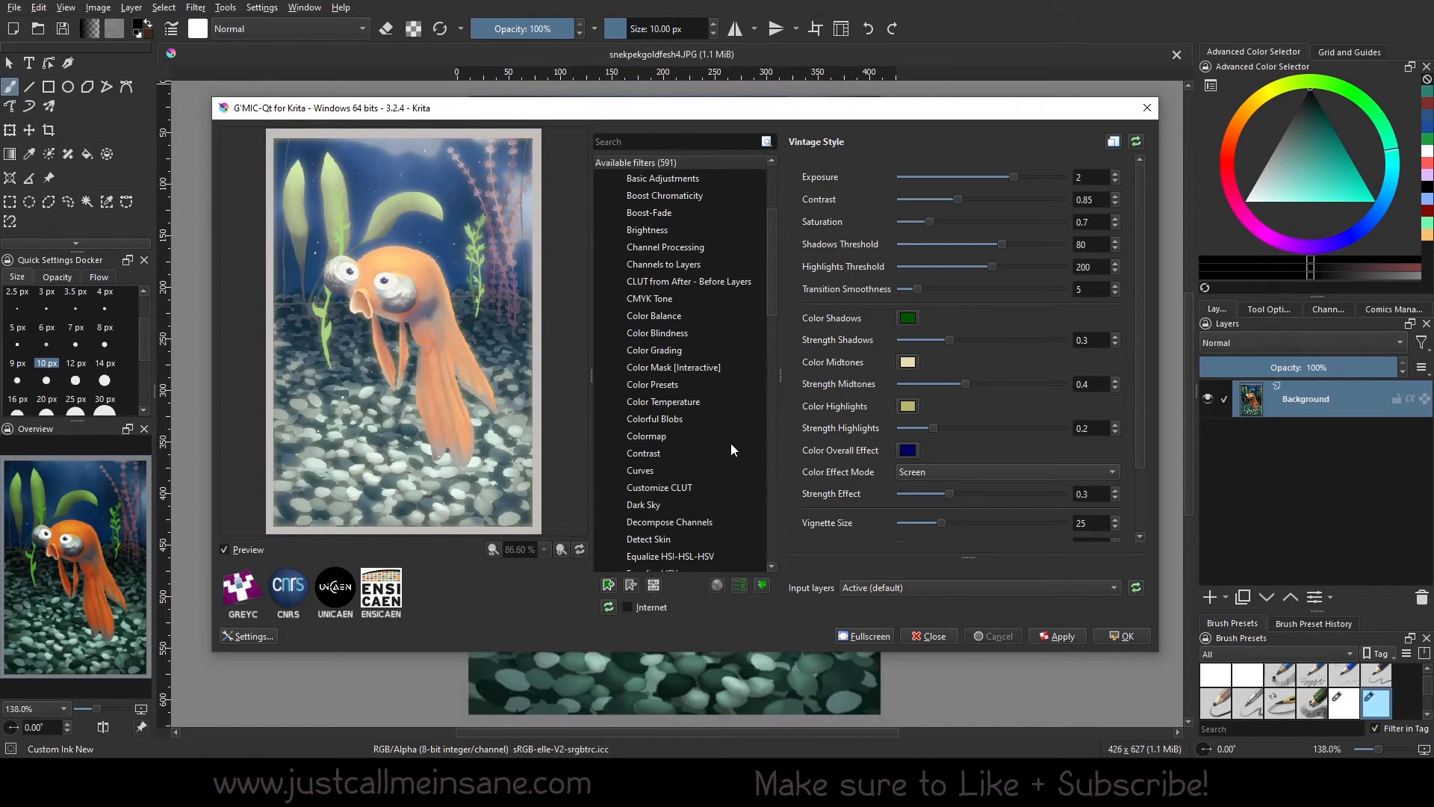
pyautogui.click(673, 471)
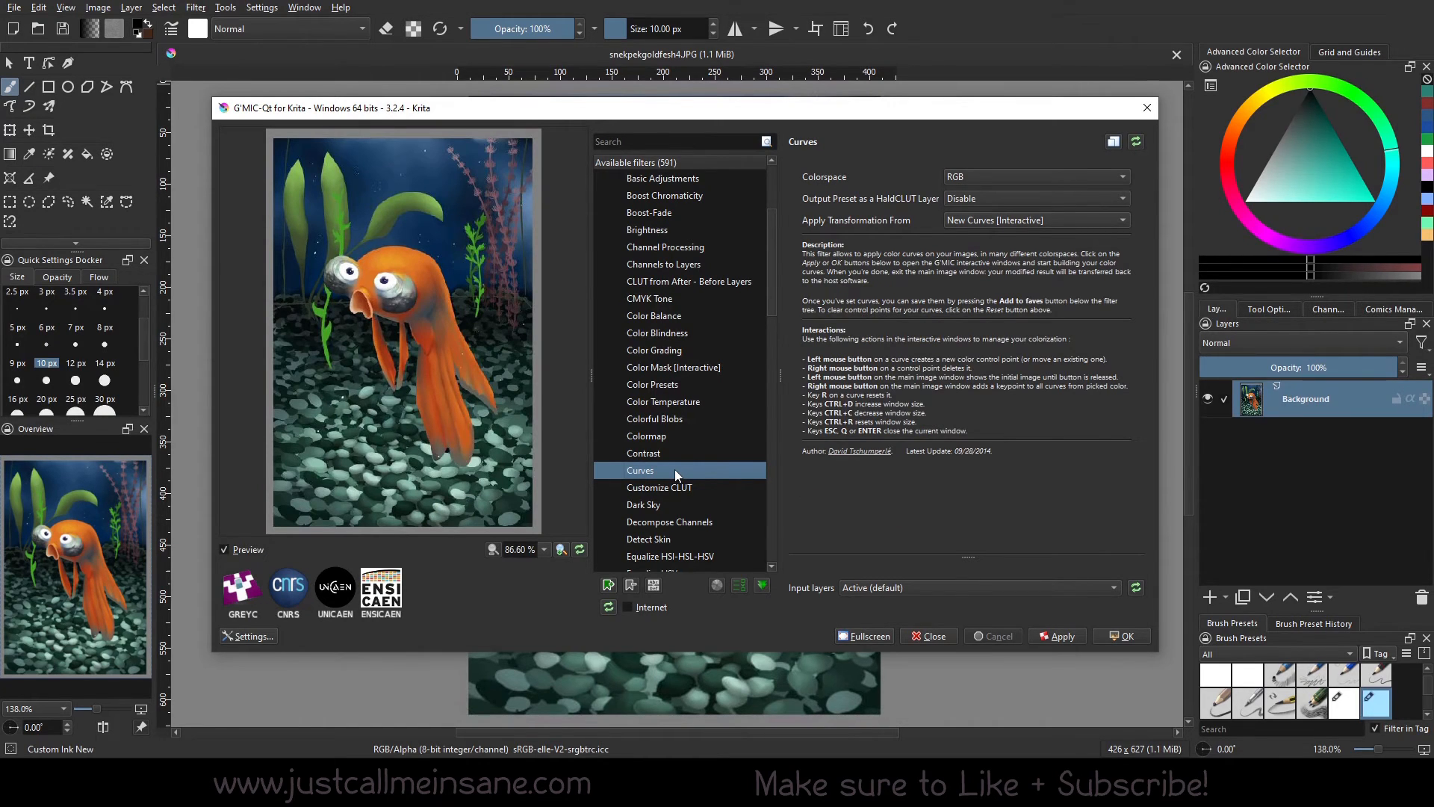
# - Go back to the beginning of the Colors category and preview the Auto Balance filter on the goldfish painting
pyautogui.scroll(3, 675, 469)
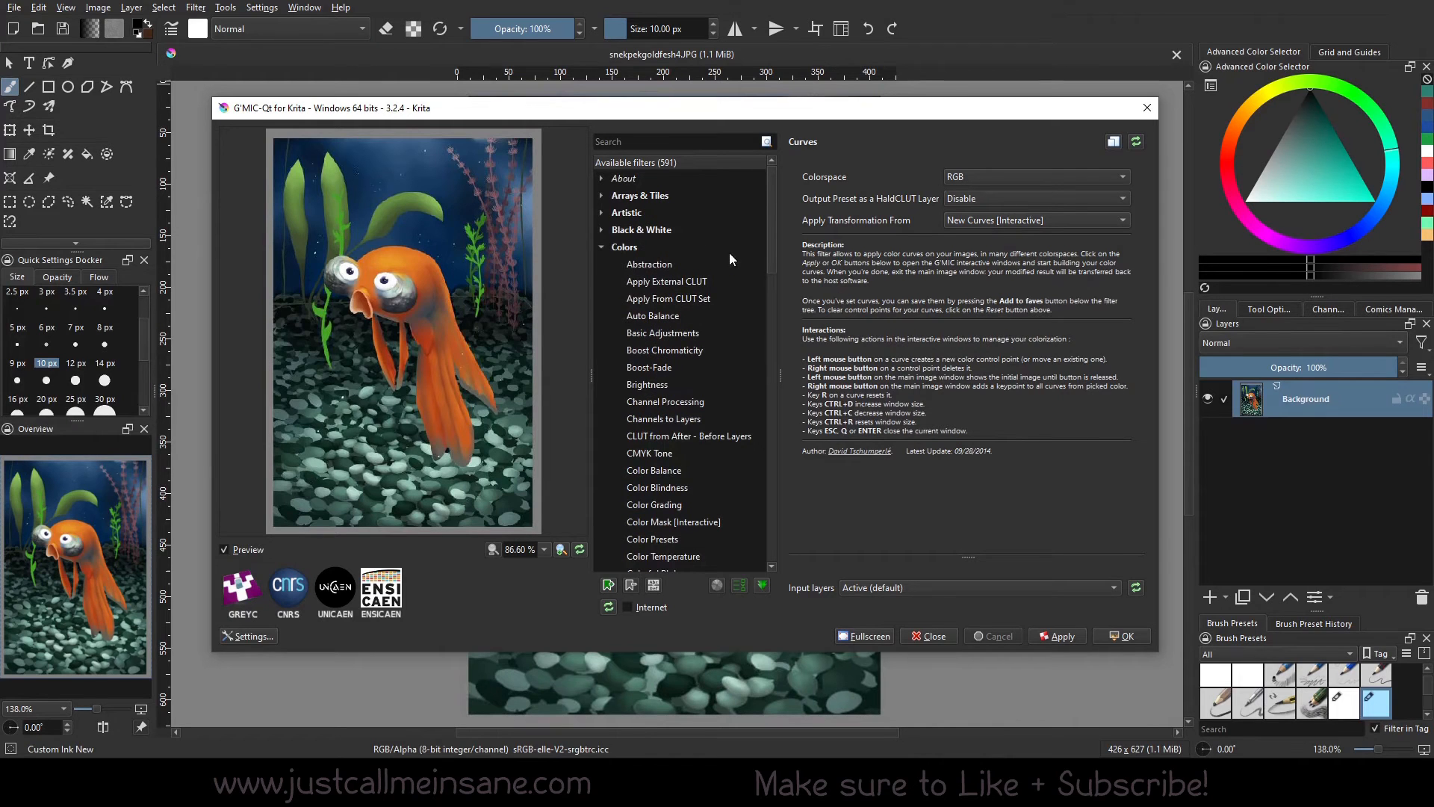
pyautogui.click(696, 381)
pyautogui.click(696, 312)
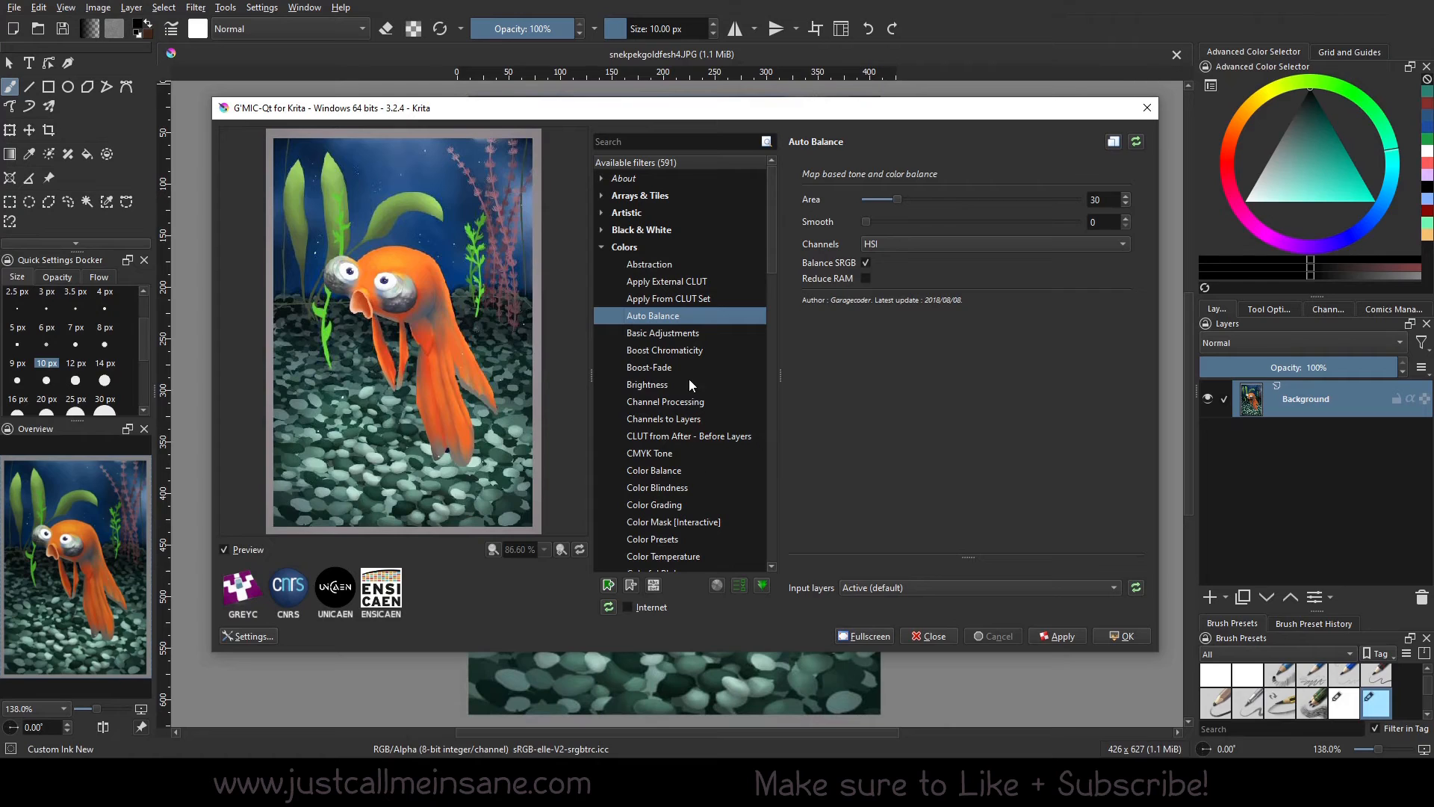
# - Open the Basic Adjustments filter, try Hue at -59% and -23.8%, and set it to 30.4%
pyautogui.click(690, 333)
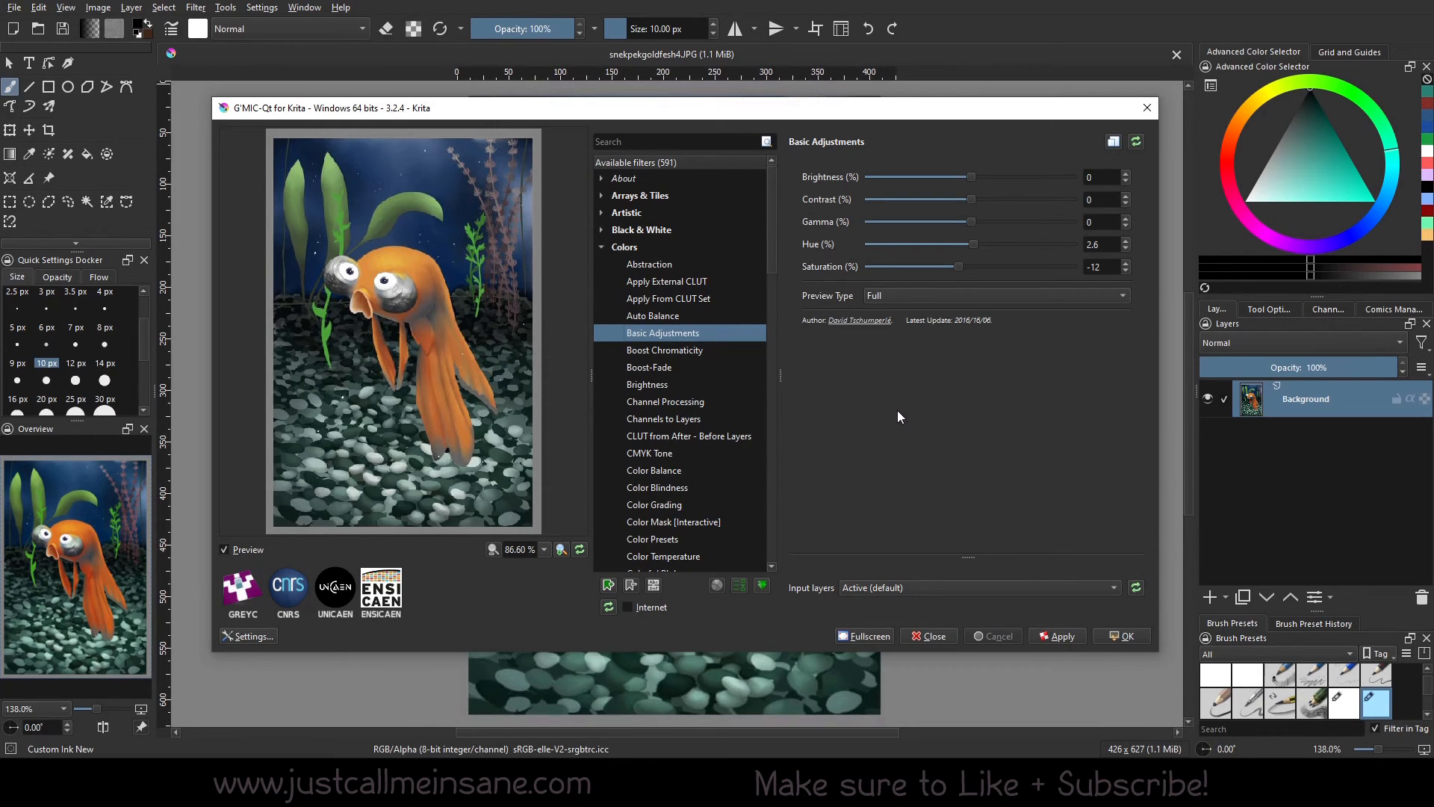
pyautogui.moveTo(974, 246); pyautogui.dragTo(906, 247)
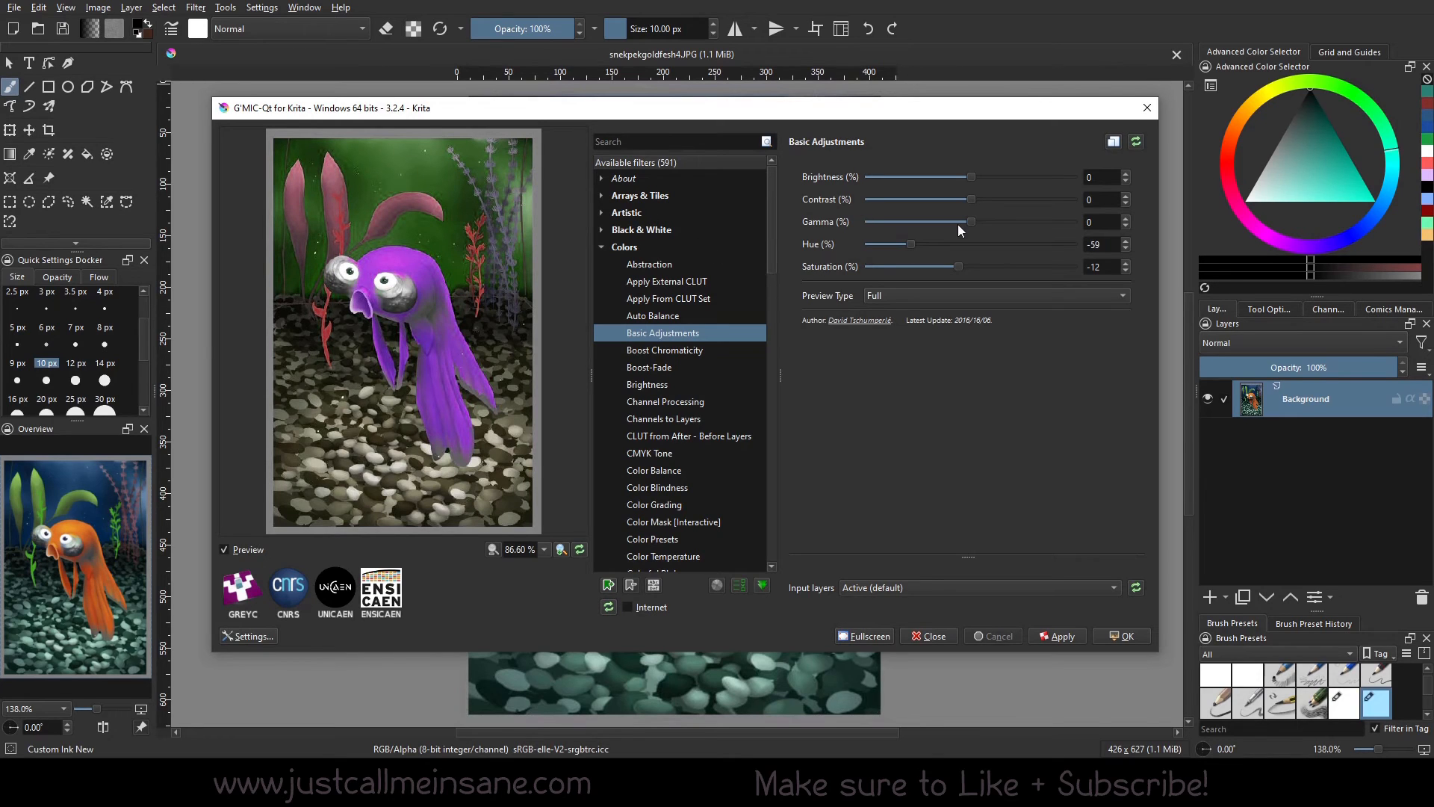
pyautogui.moveTo(909, 244); pyautogui.dragTo(947, 245)
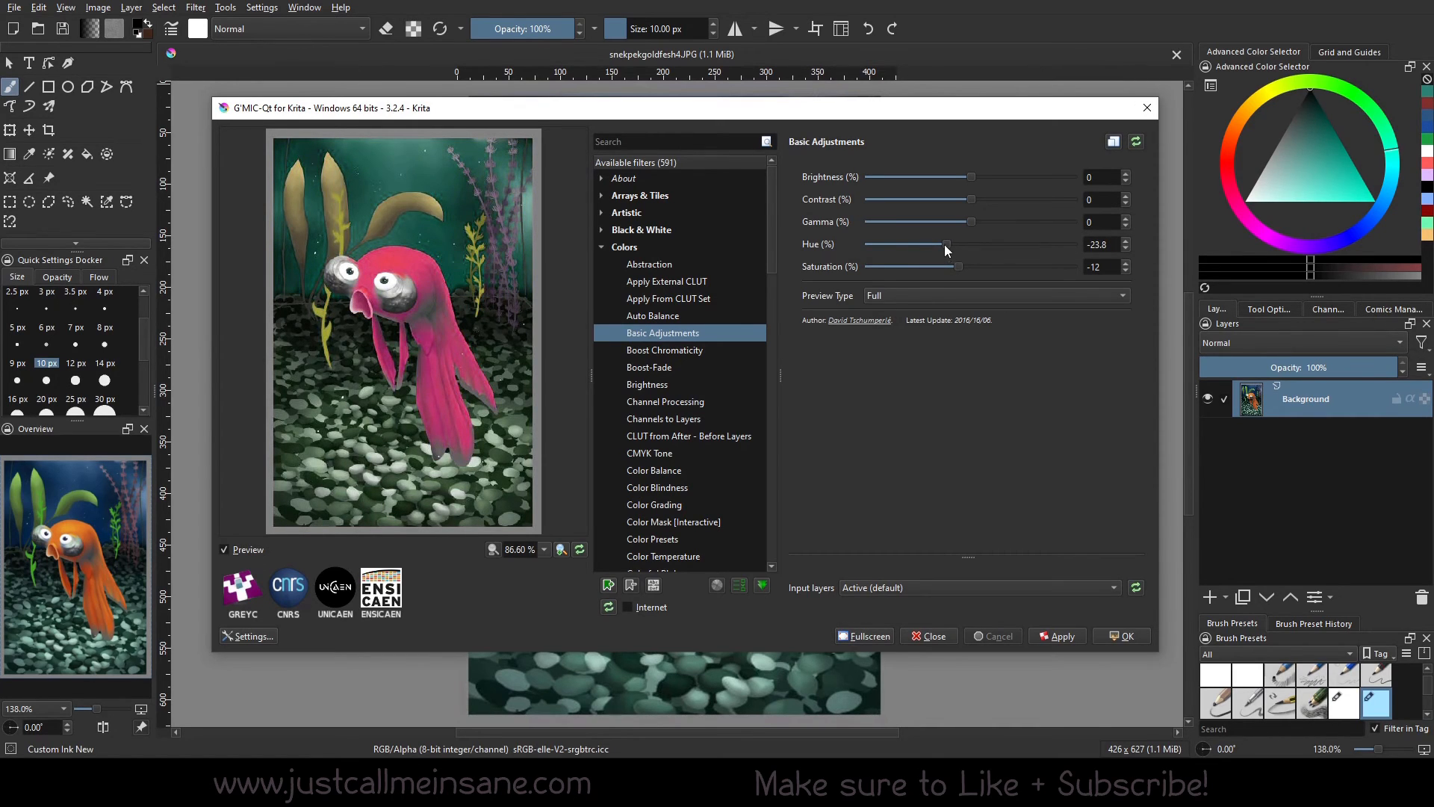
pyautogui.moveTo(946, 244); pyautogui.dragTo(999, 252)
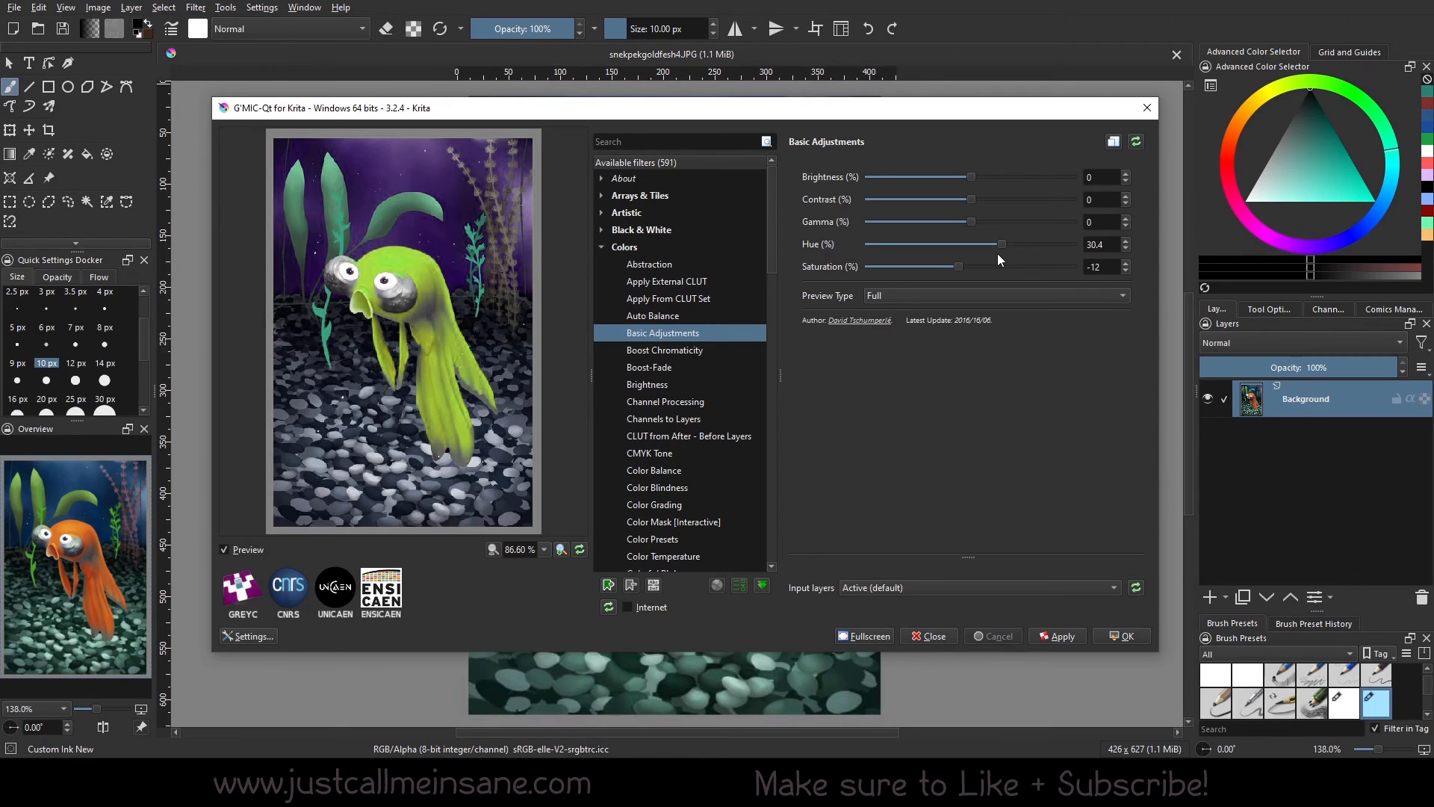
# - Collapse the Colors category and look through the list of filters in the Contours category
pyautogui.click(606, 247)
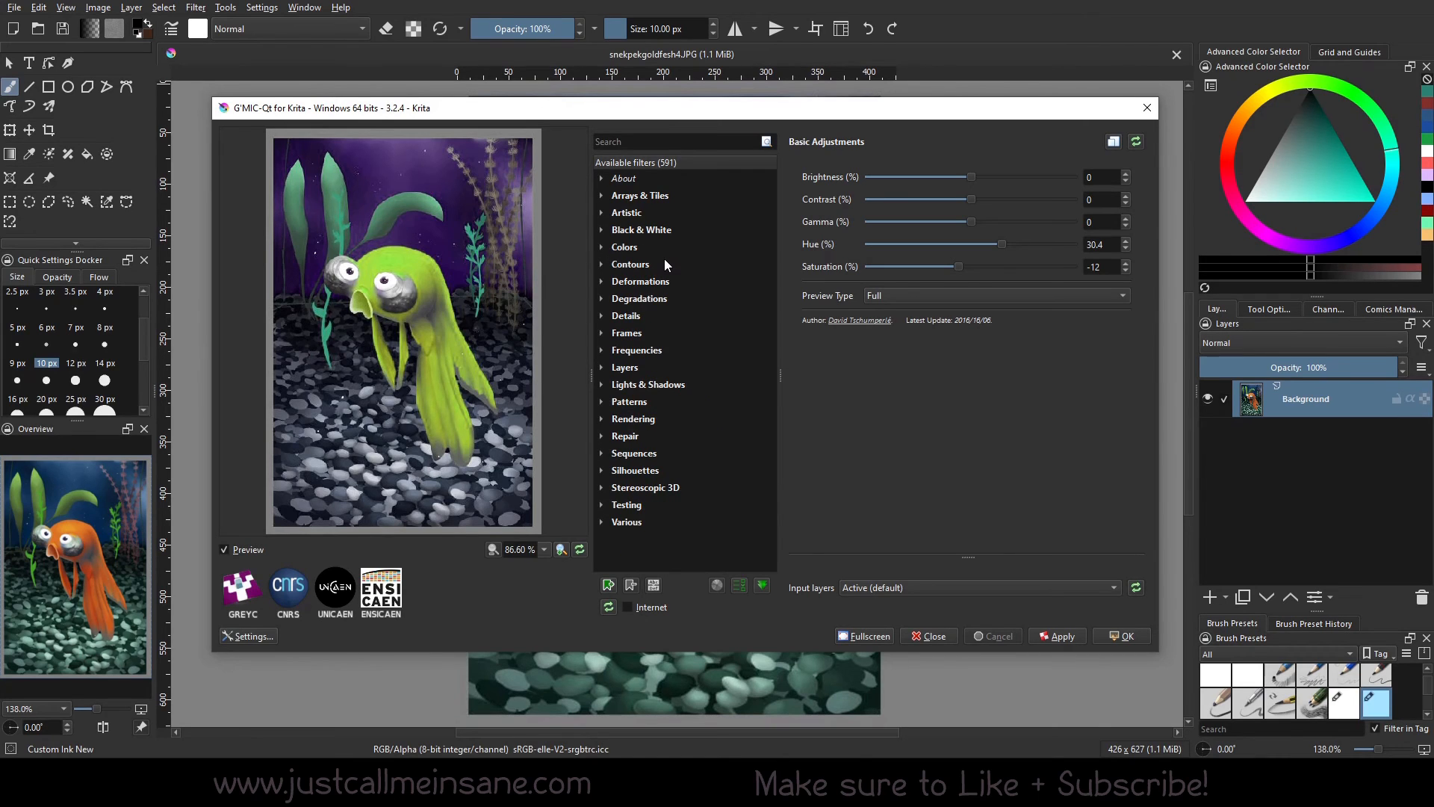
pyautogui.click(604, 265)
pyautogui.scroll(-5, 673, 366)
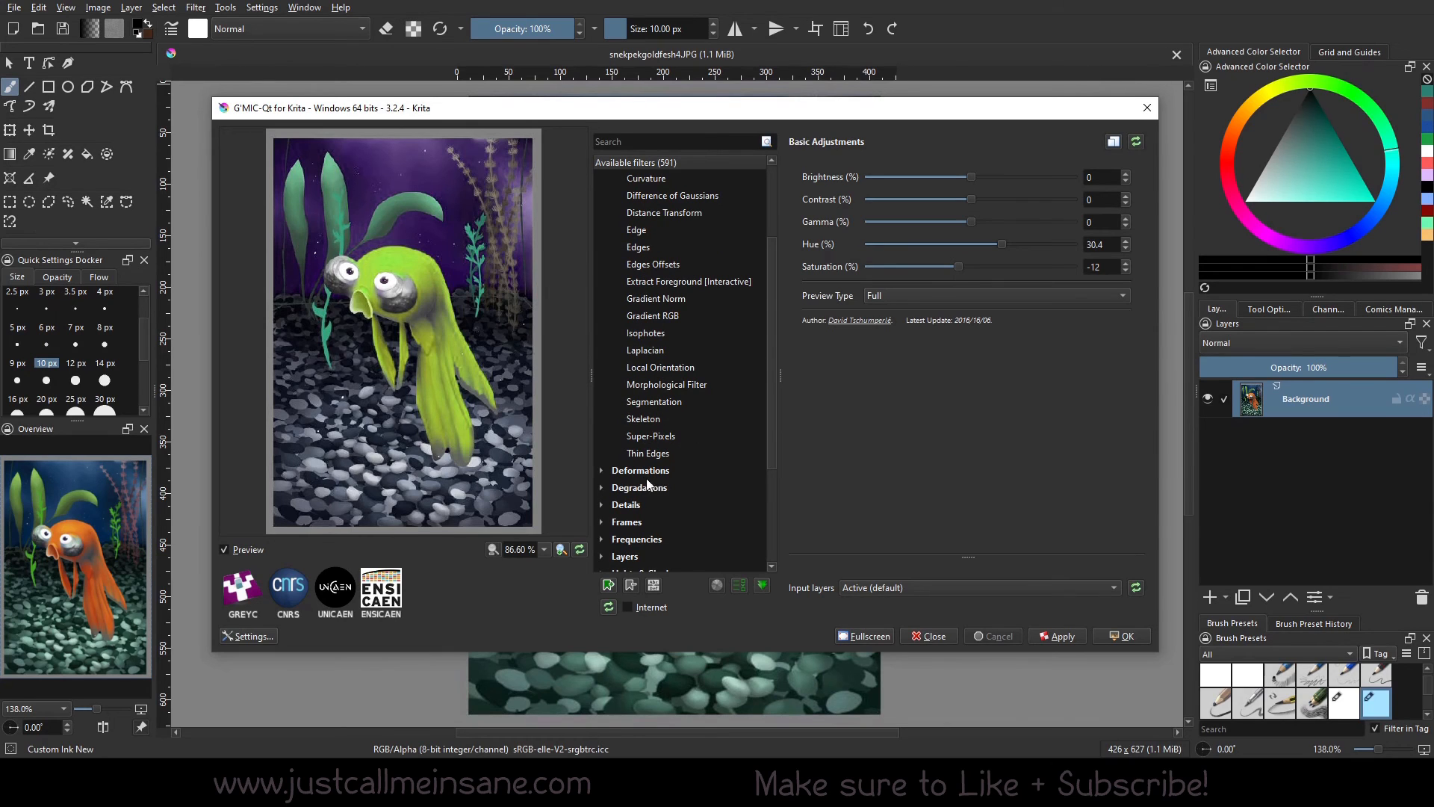
pyautogui.scroll(5, 652, 484)
pyautogui.click(608, 267)
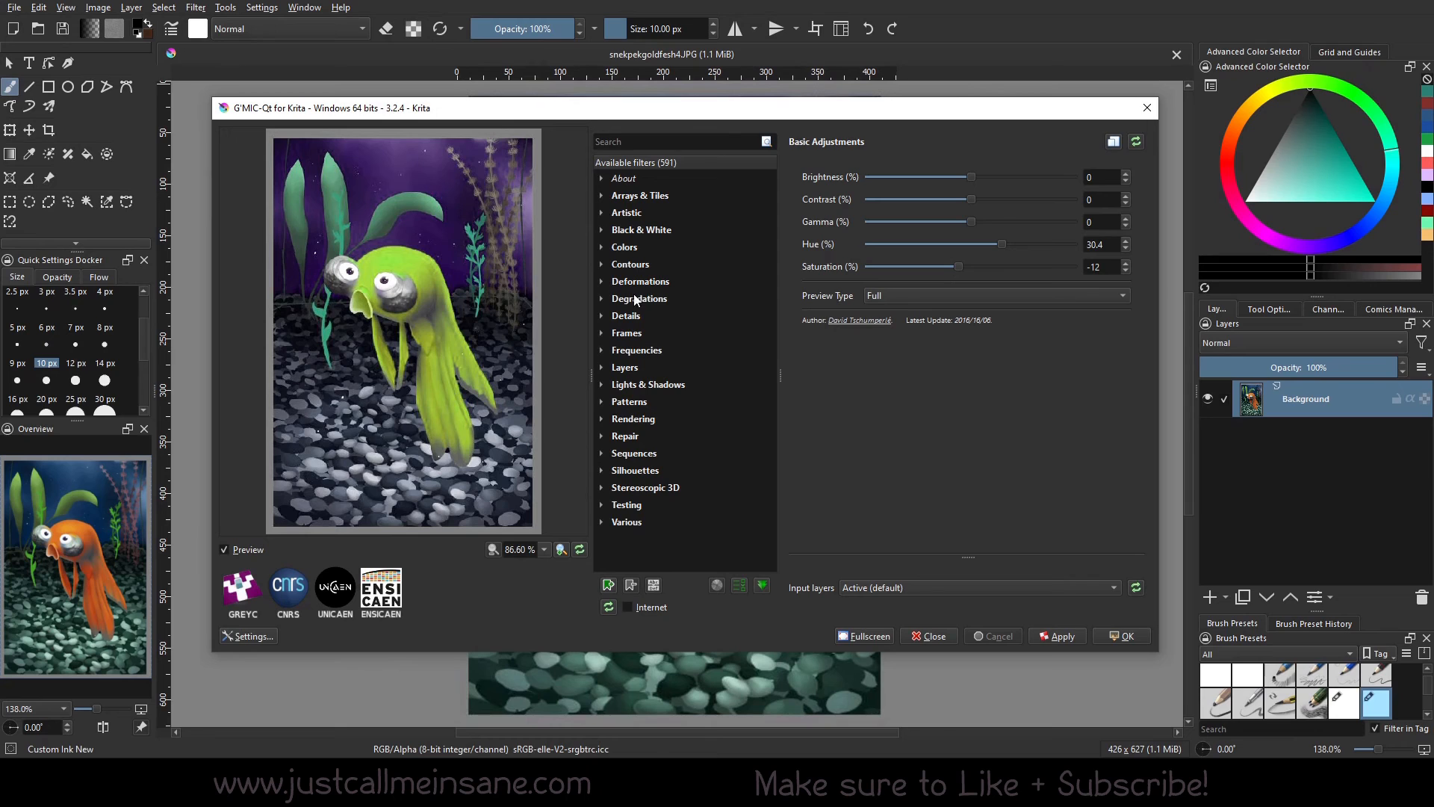
# - Look through the filter lists of the Degradations and Black & White categories, collapsing each one after viewing
pyautogui.click(602, 298)
pyautogui.scroll(-7, 640, 344)
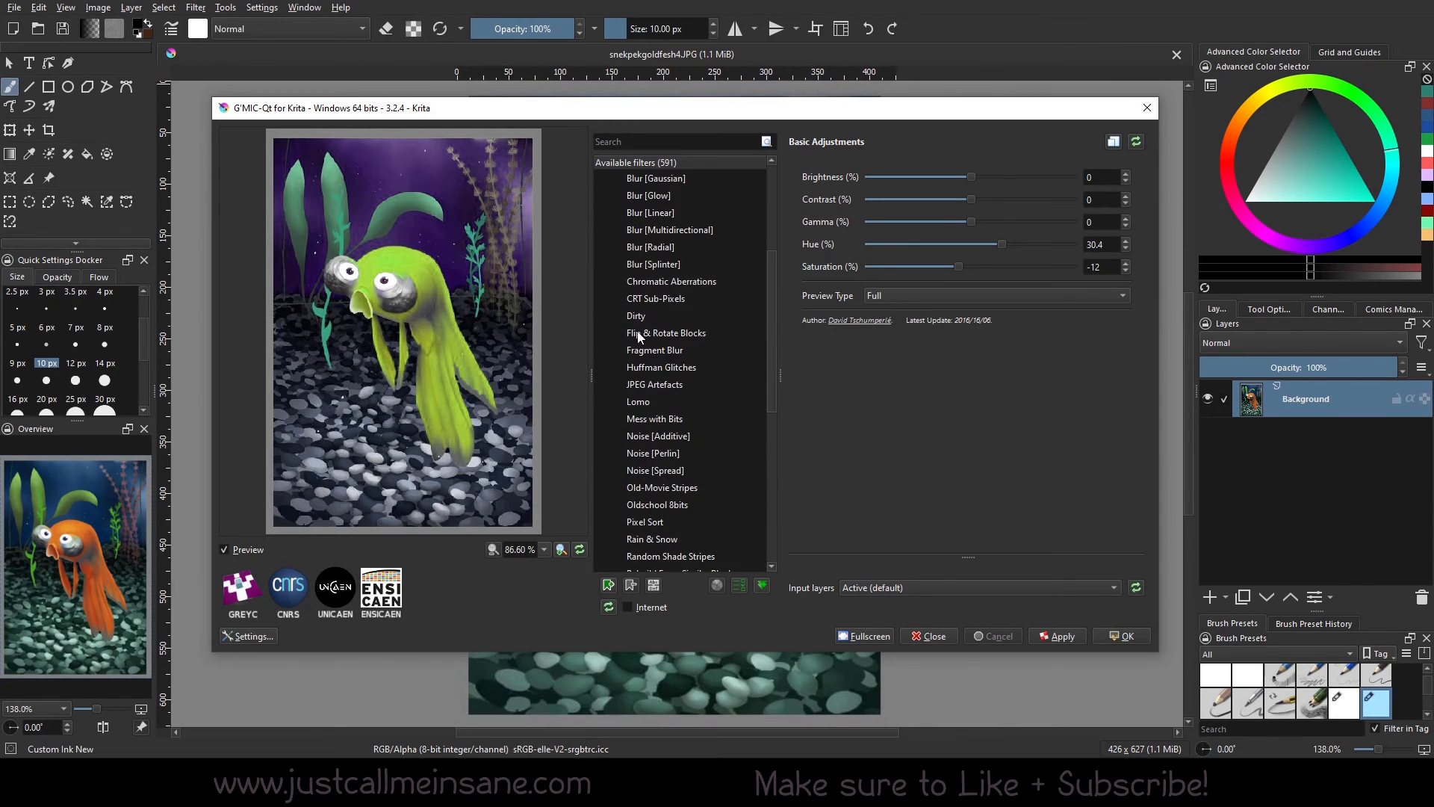
pyautogui.scroll(7, 639, 344)
pyautogui.click(602, 298)
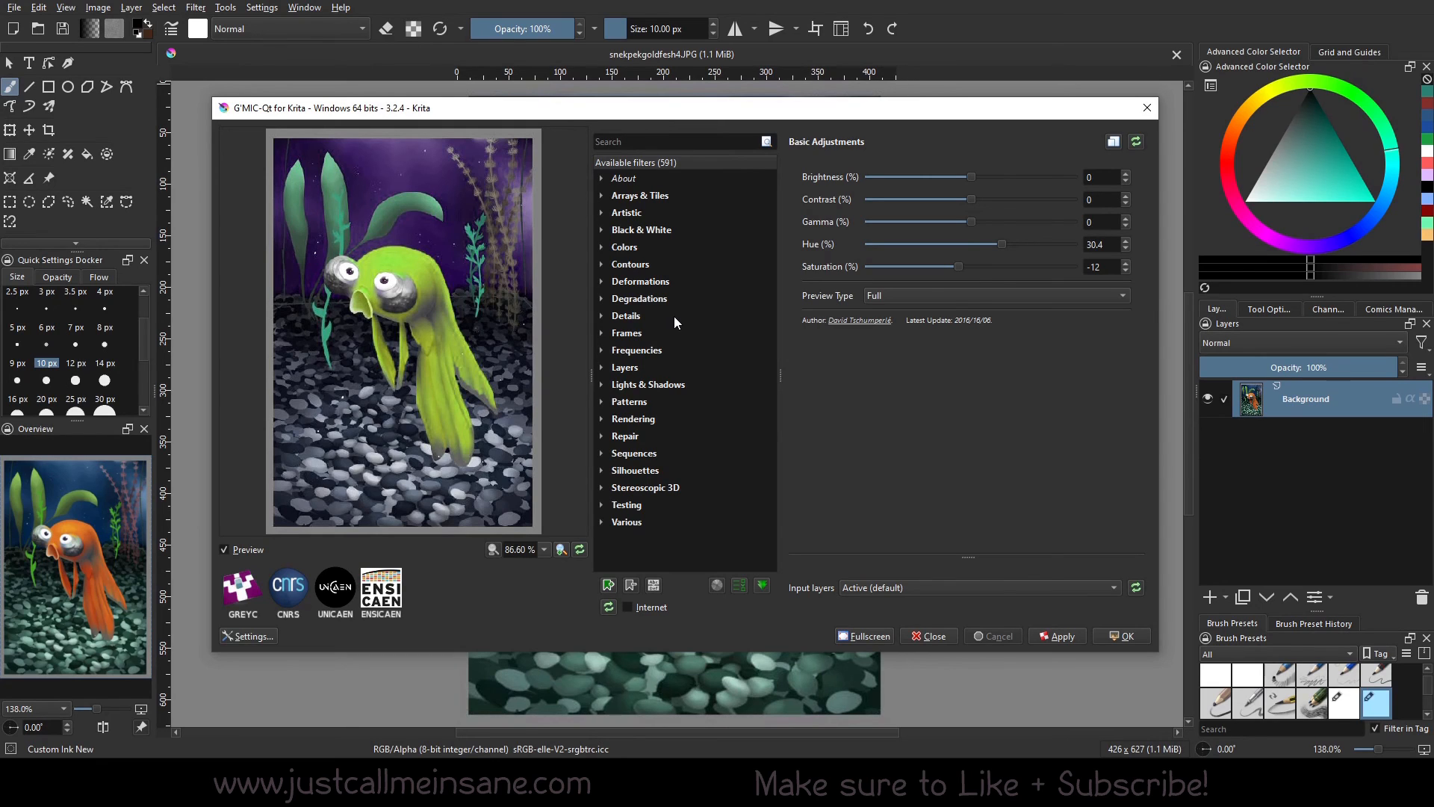
pyautogui.click(601, 229)
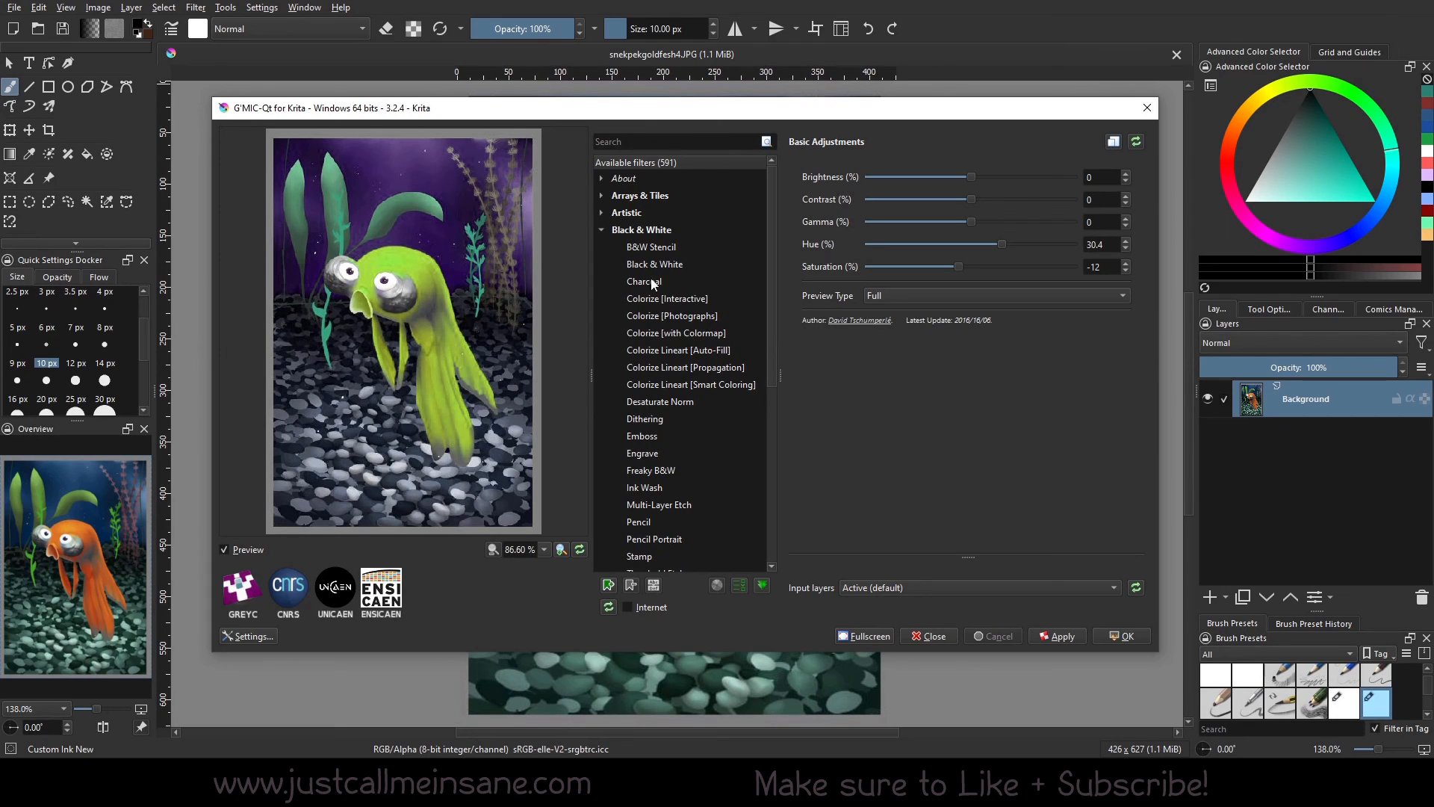
pyautogui.click(602, 228)
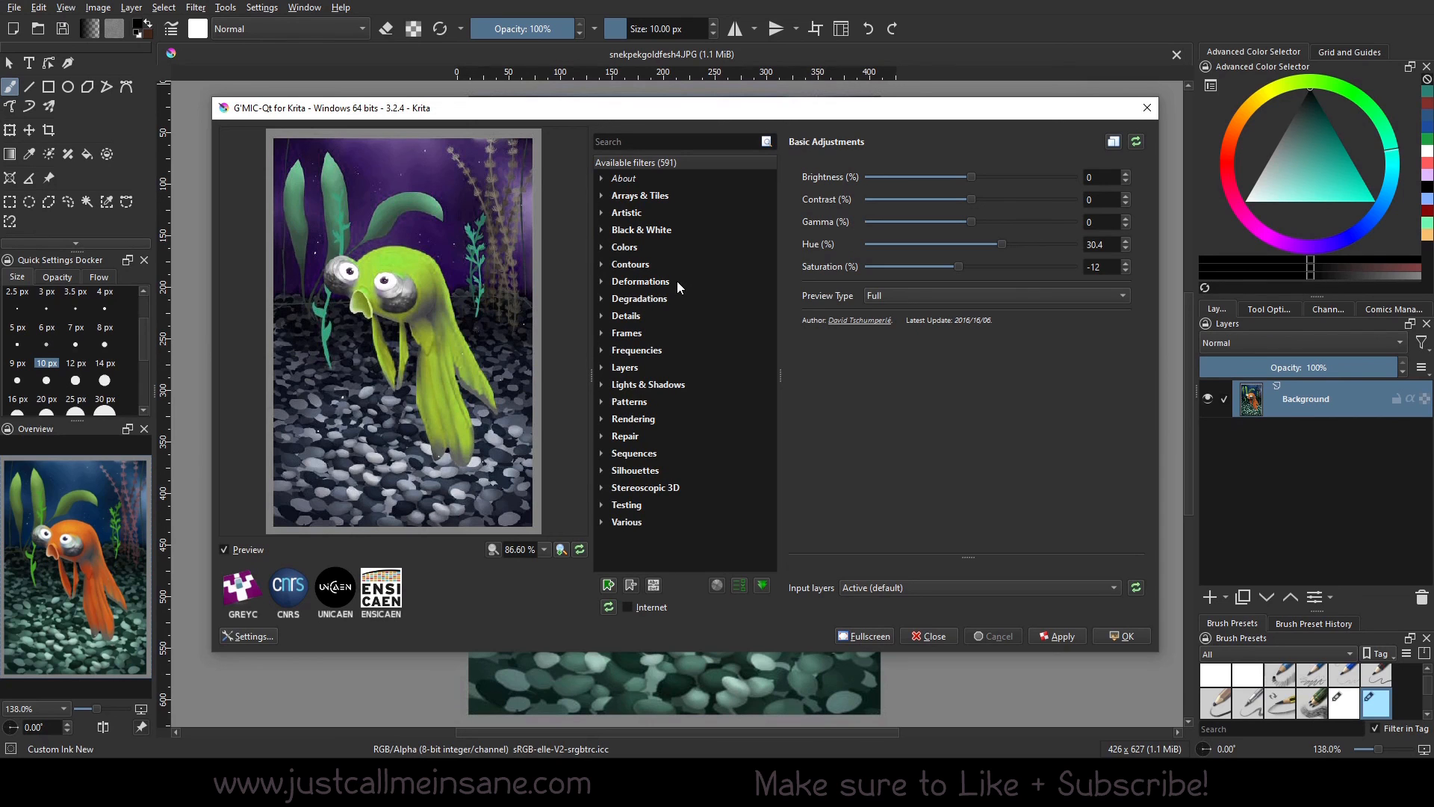